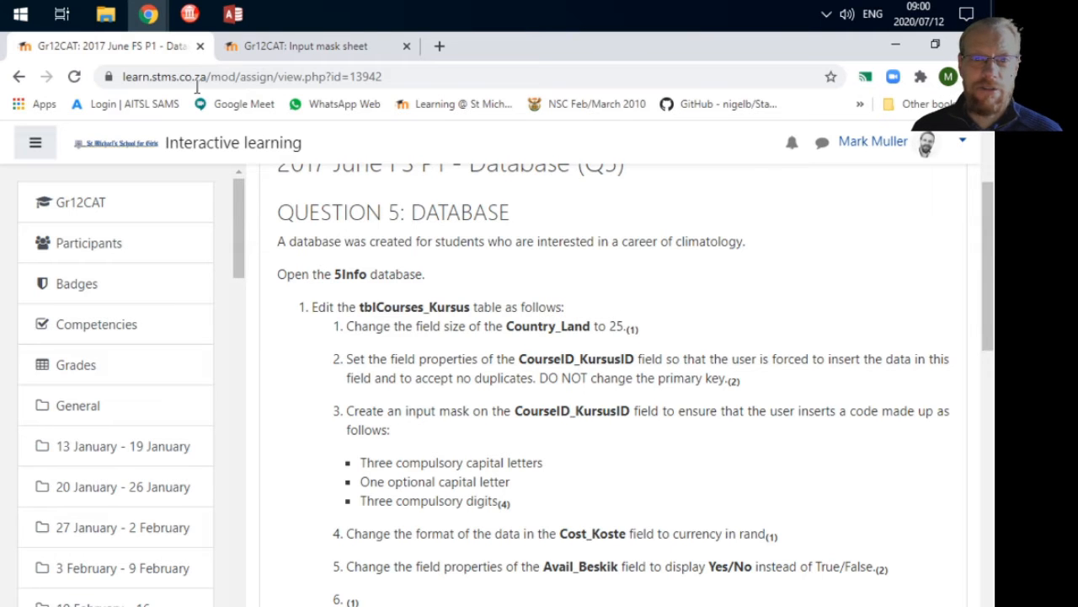
Switch to Access, enable the 5Info database's active content, and open the Courses_Kursus table in Design View.
click(235, 15)
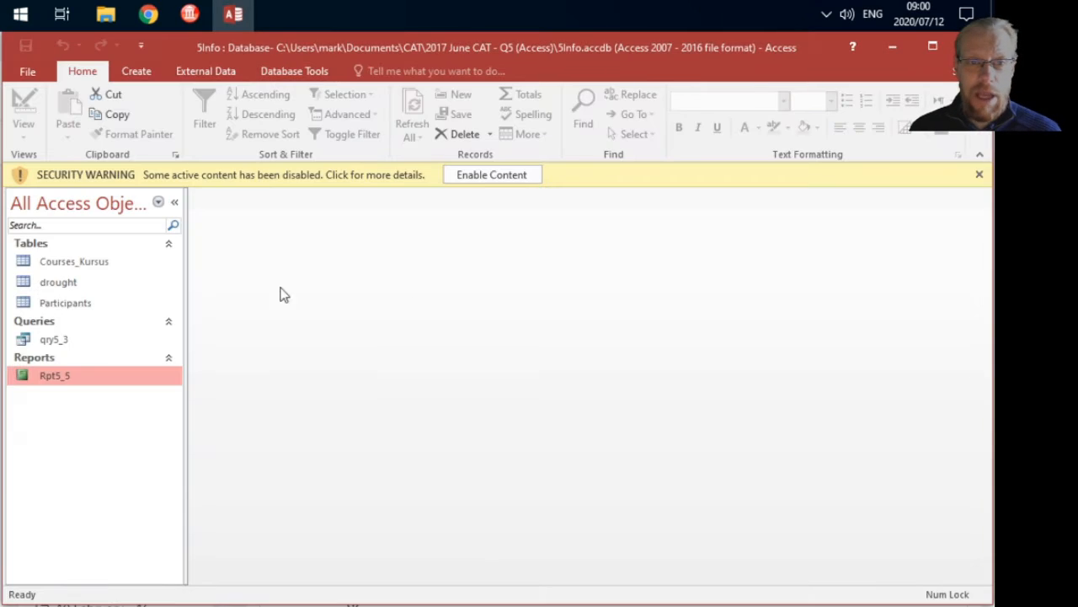
click(66, 265)
right_click(66, 265)
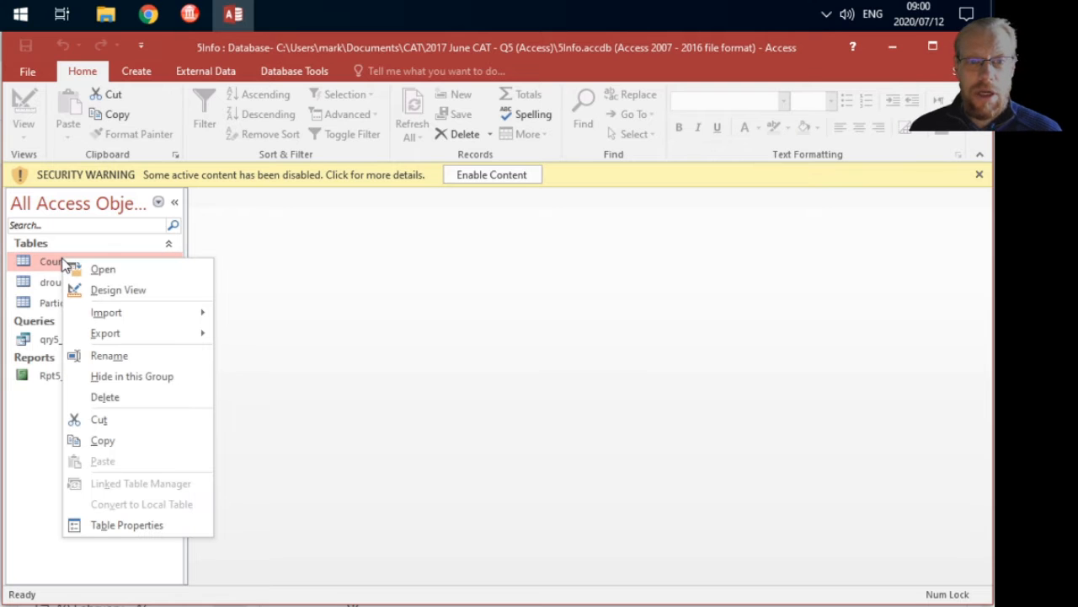
click(101, 287)
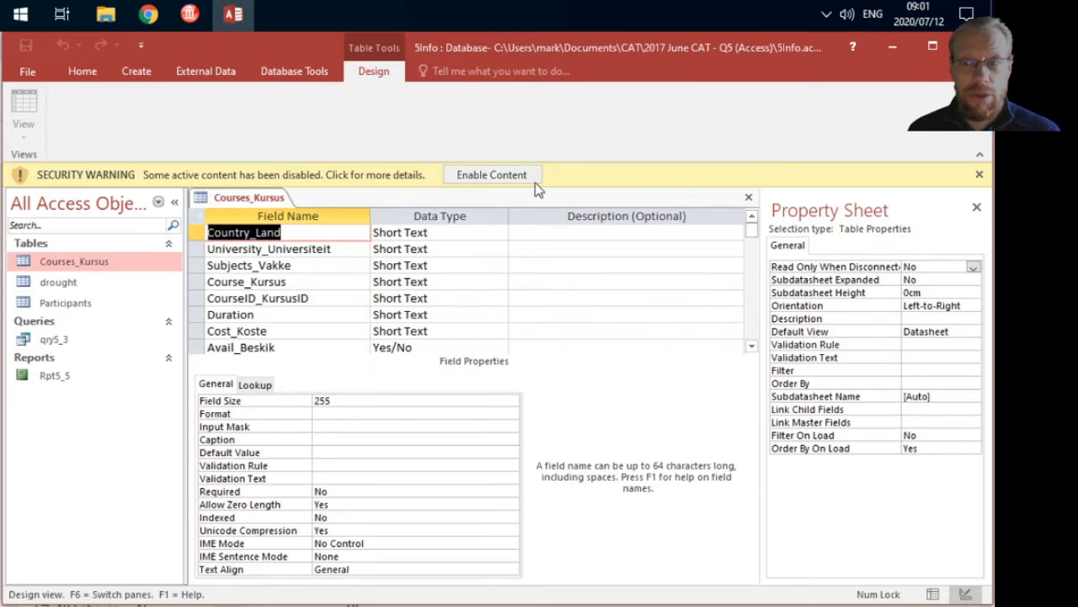
click(492, 175)
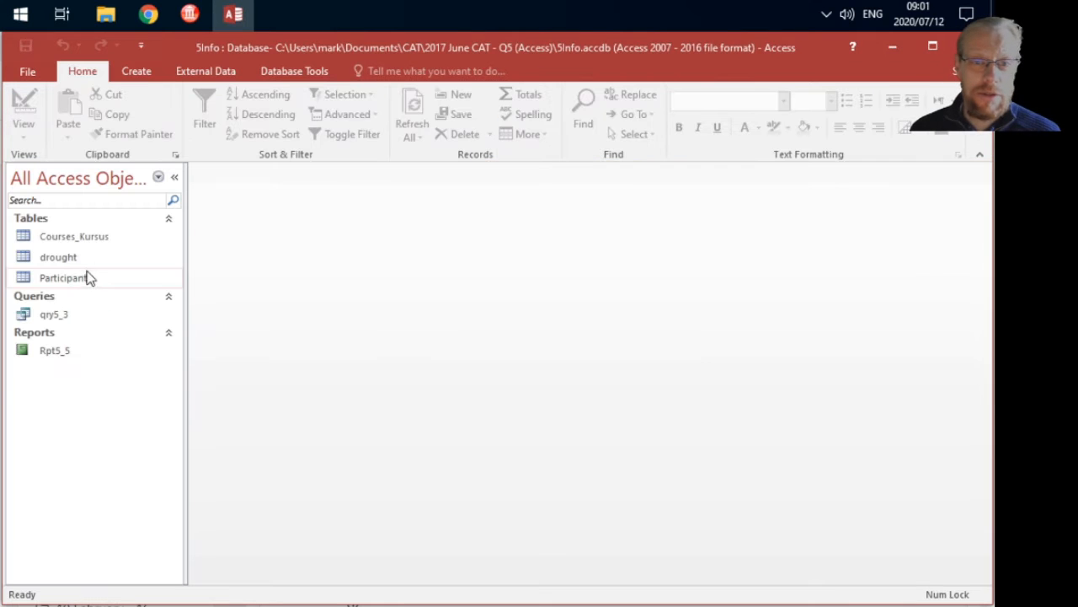
right_click(76, 236)
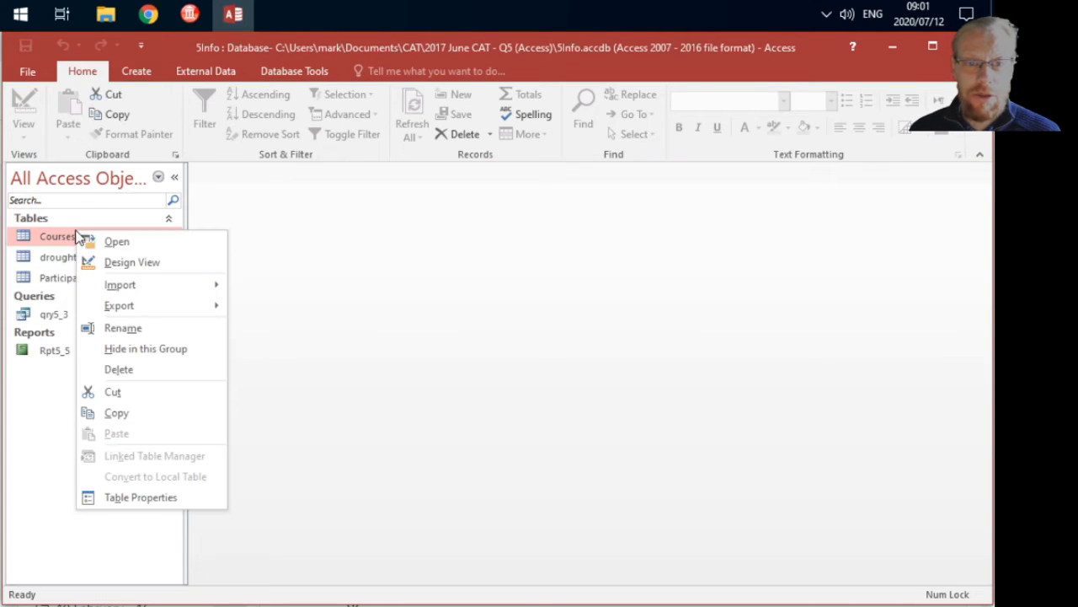
click(136, 261)
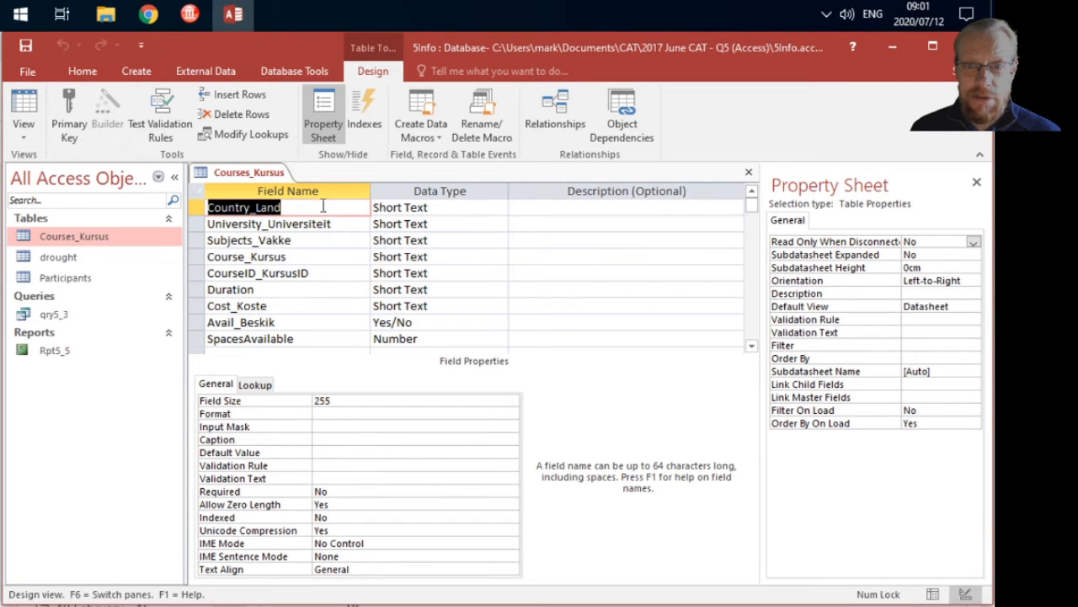
Set the Country_Land field size to 25 and close the Property Sheet.
click(344, 402)
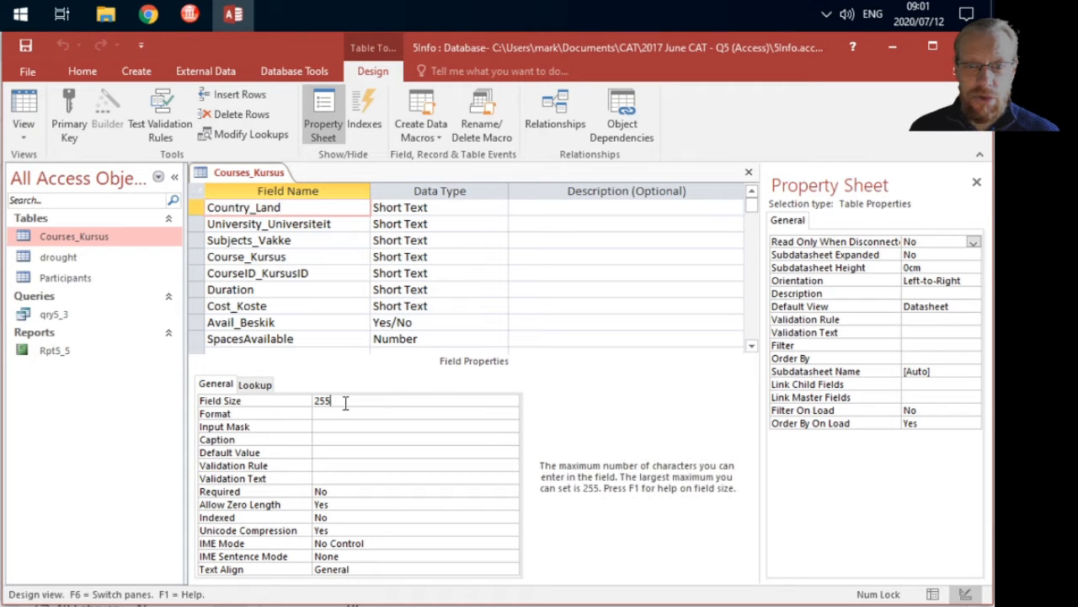
click(977, 183)
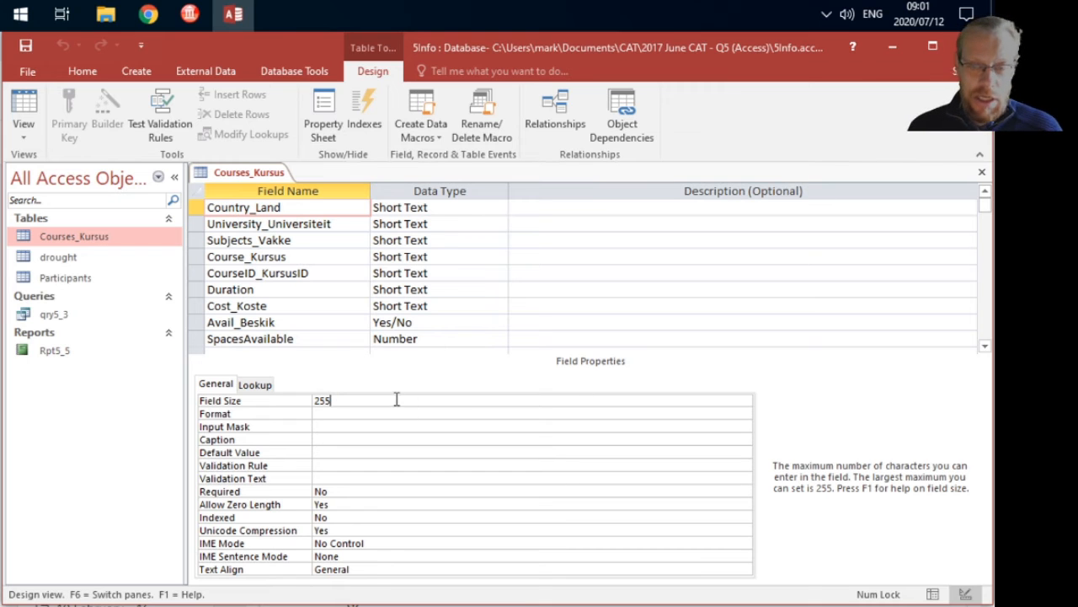
key(BackSpace)
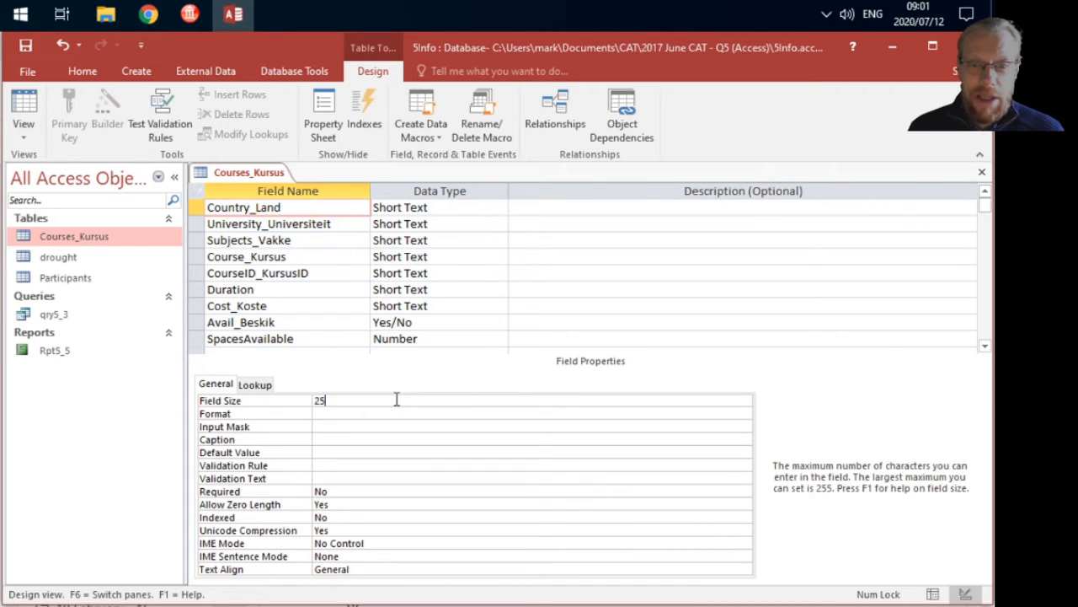
click(380, 414)
Make the CourseID_KursusID field required and set its Indexed property to Yes (No Duplicates).
key(alt+Tab)
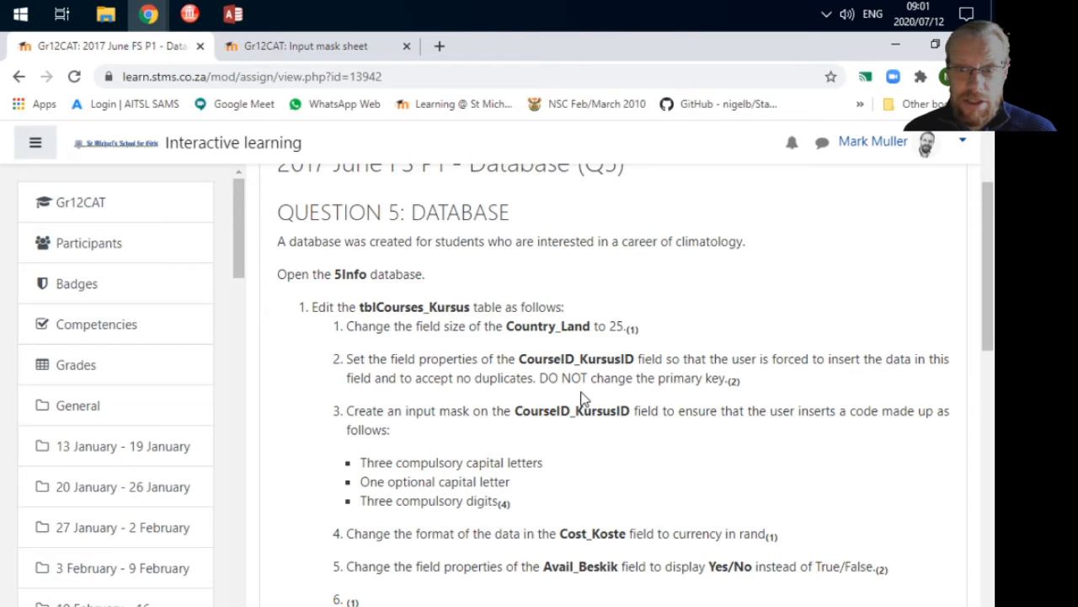
click(234, 14)
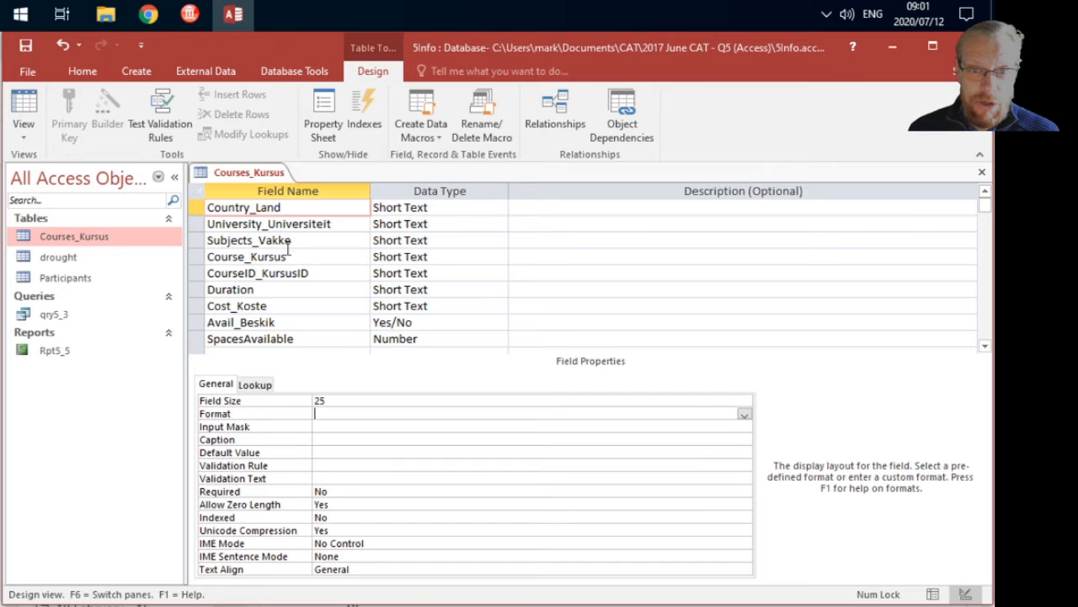
click(301, 273)
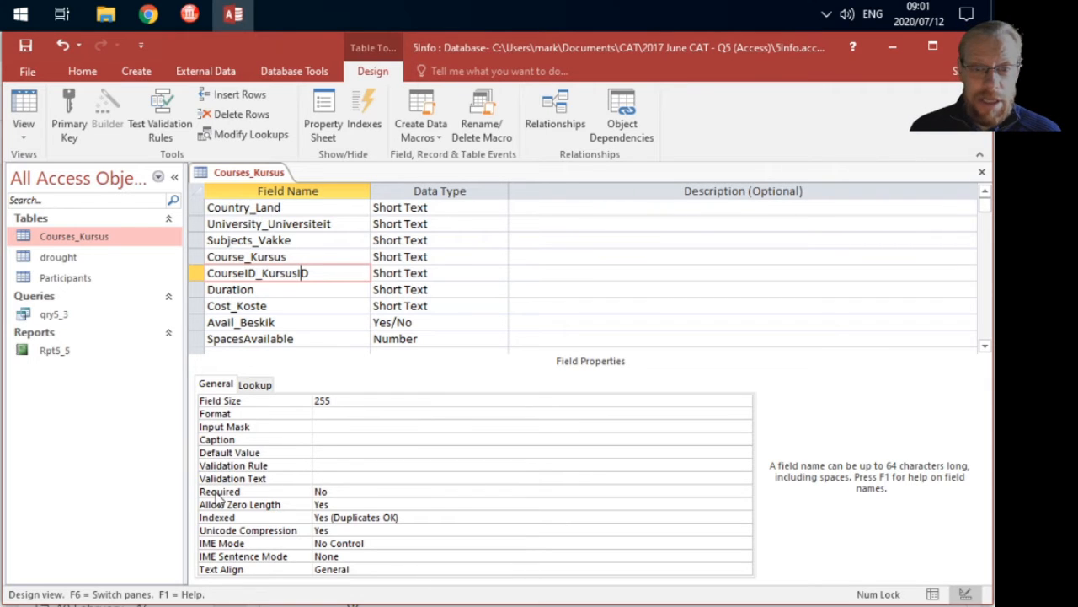
click(354, 493)
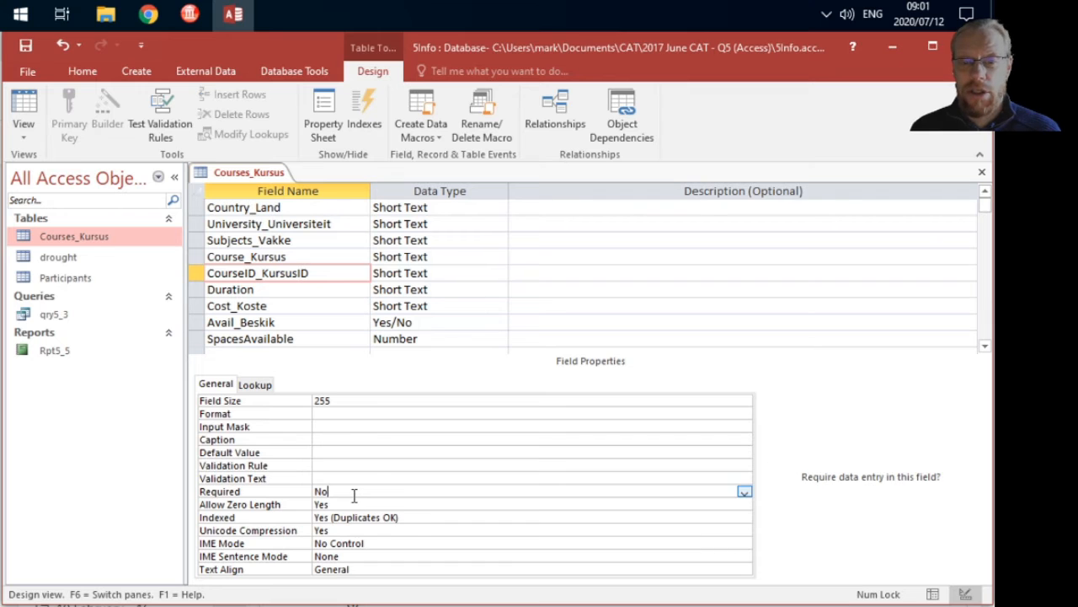
click(744, 491)
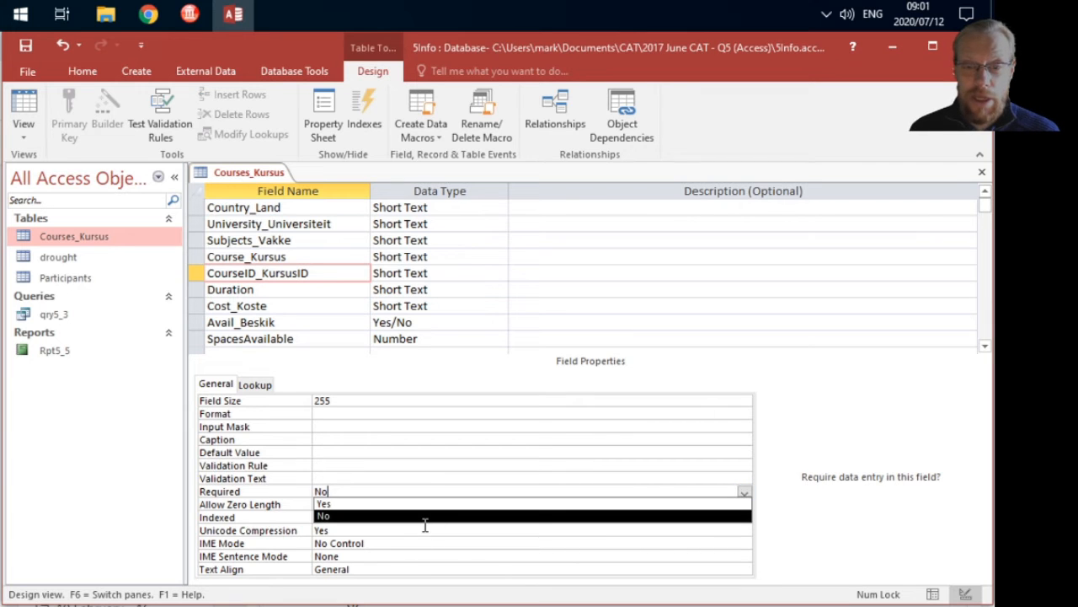
click(419, 505)
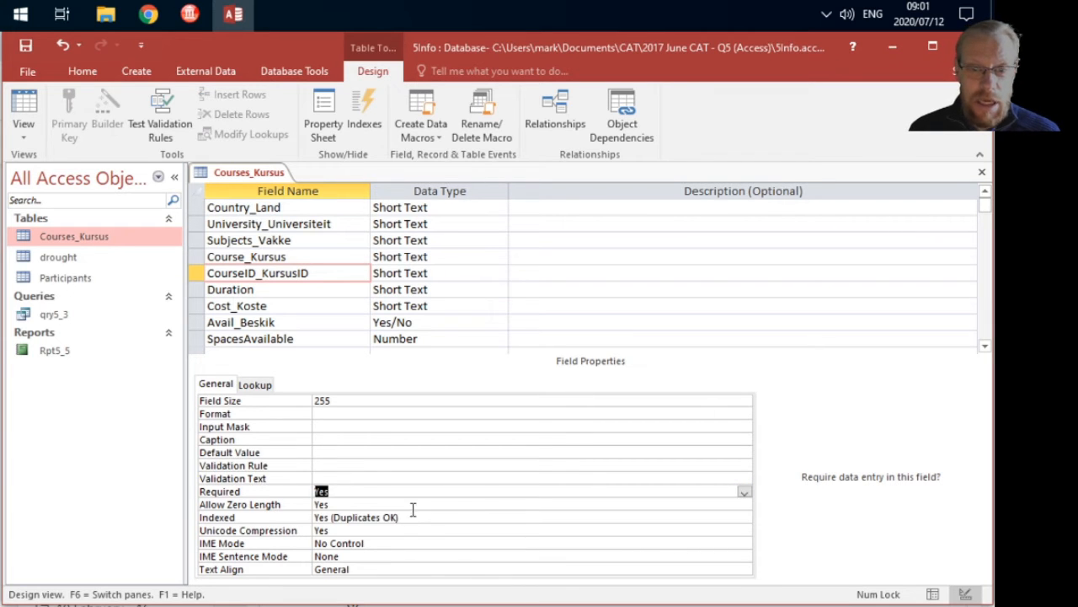
click(252, 517)
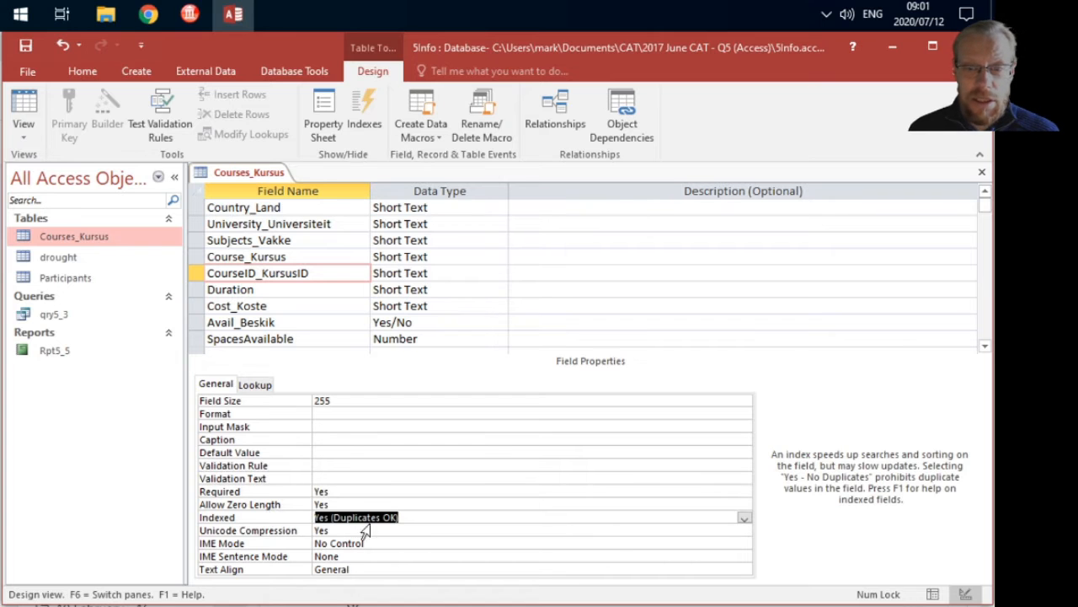
click(745, 518)
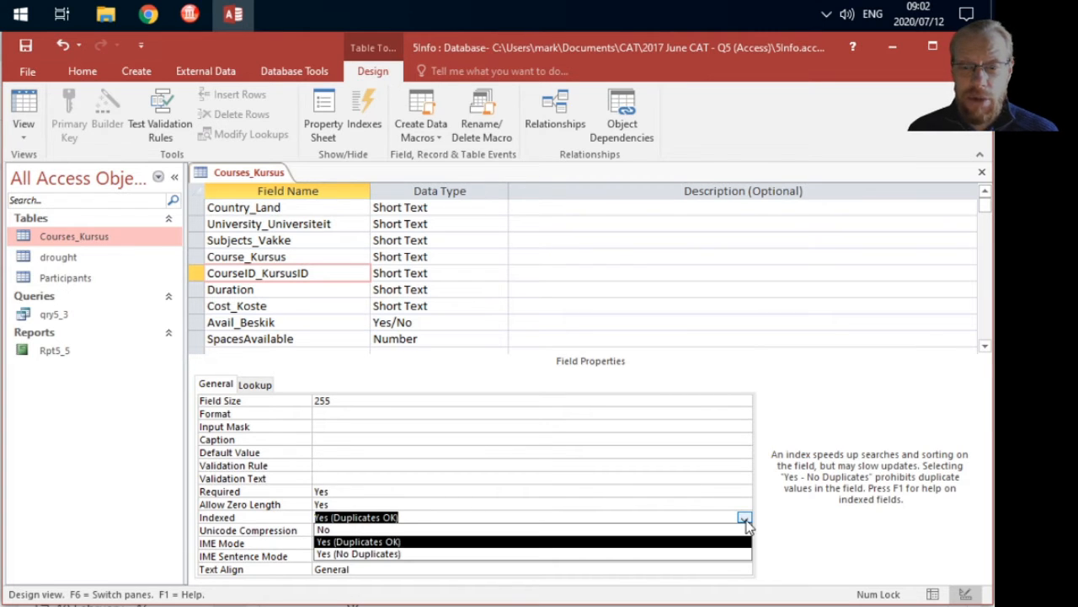
click(385, 554)
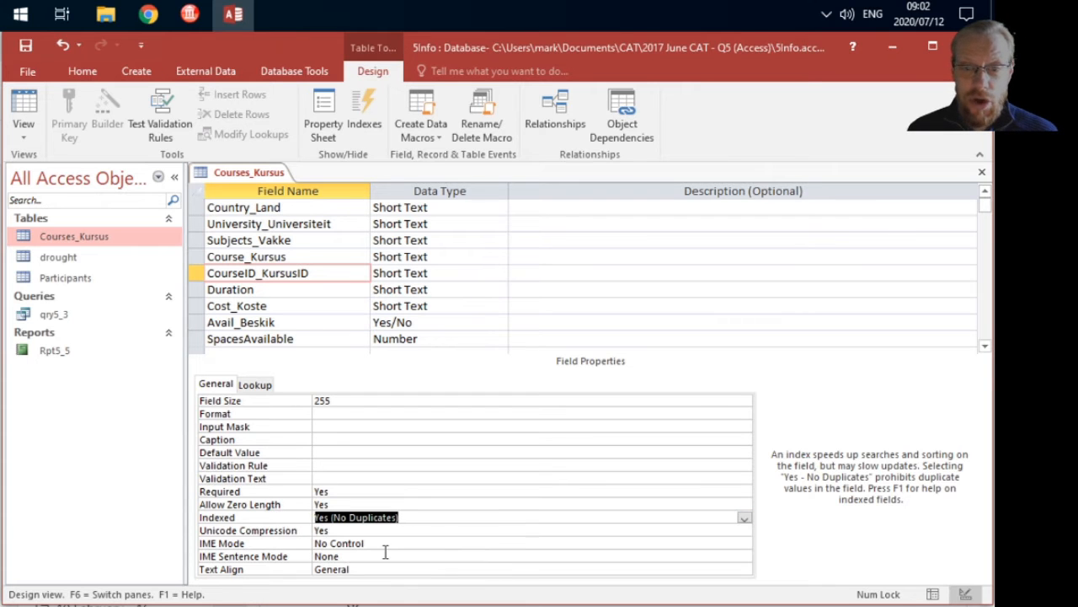
Switch to Chrome and review the input mask requirements for the CourseID_KursusID field in the assignment.
click(429, 276)
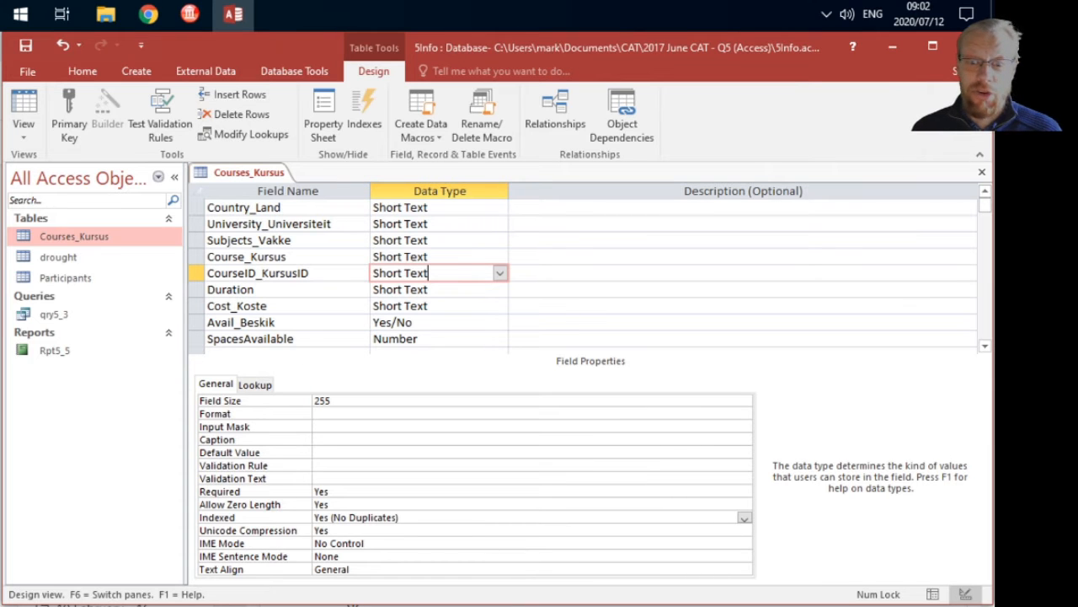
key(alt+Tab)
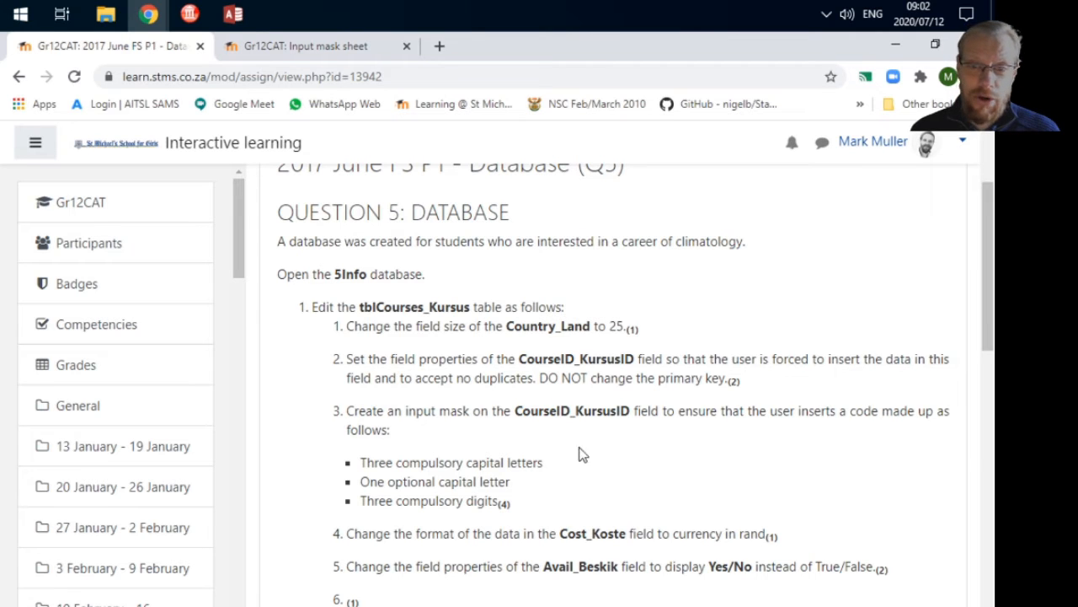
drag(362, 467, 566, 469)
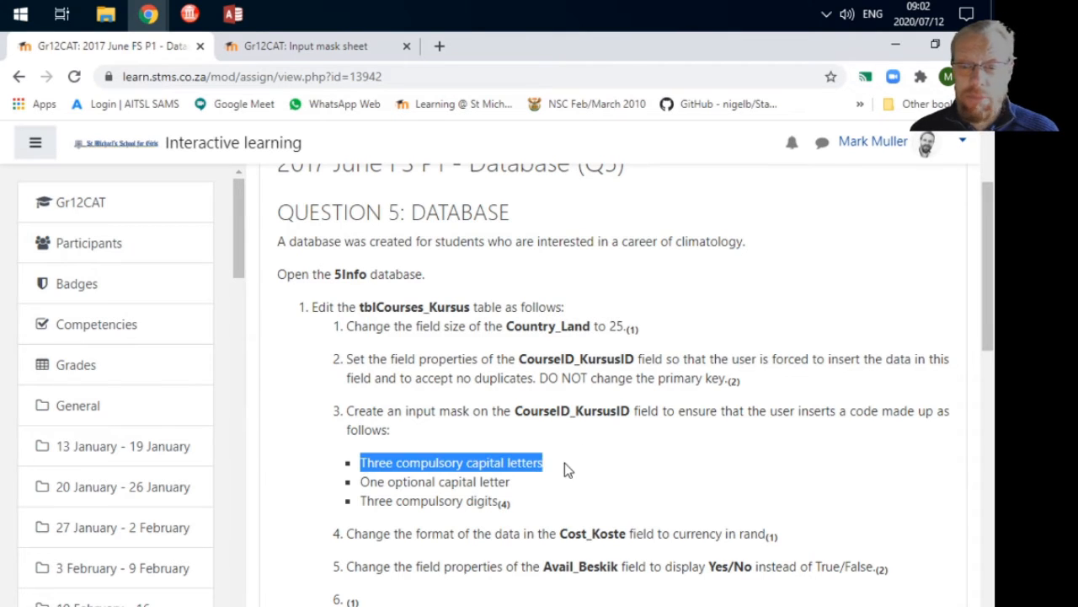
click(401, 479)
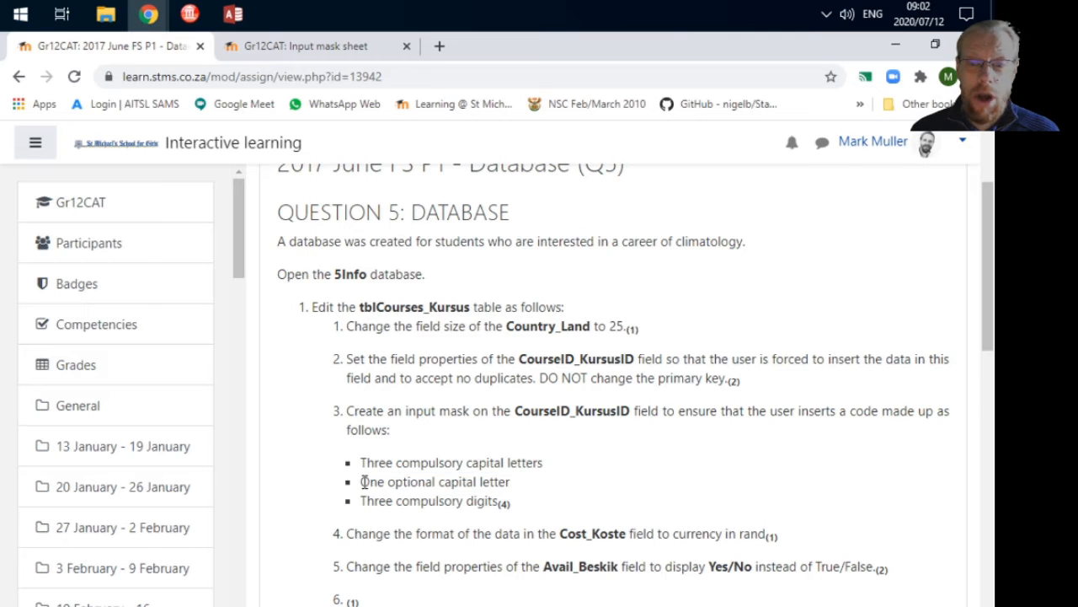
drag(360, 481, 529, 481)
click(593, 494)
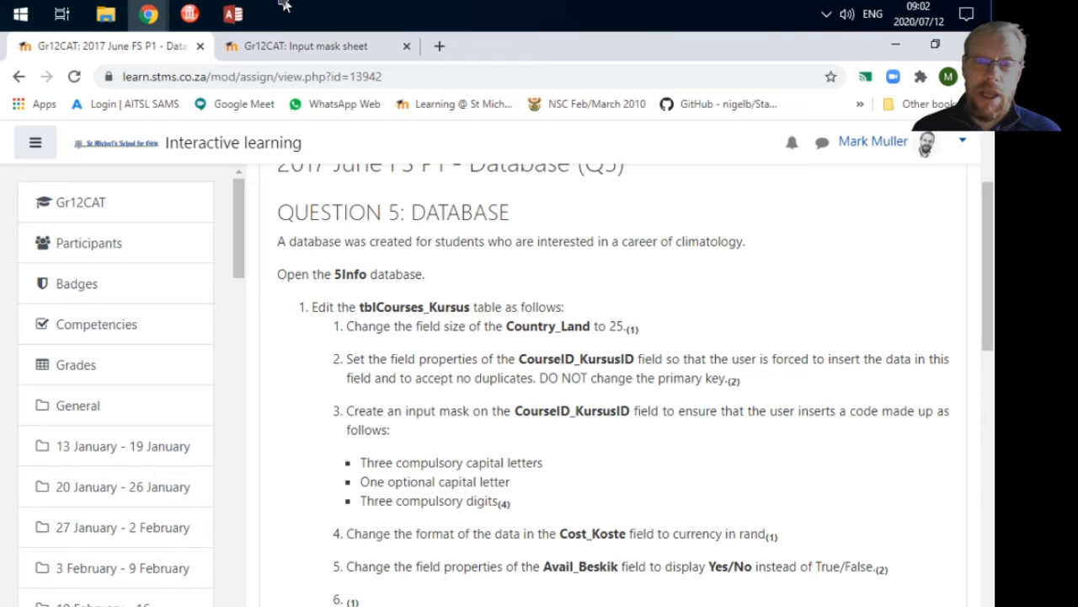
Look up the mask characters for required letters, optional letters and required digits on the Input mask sheet page.
click(317, 44)
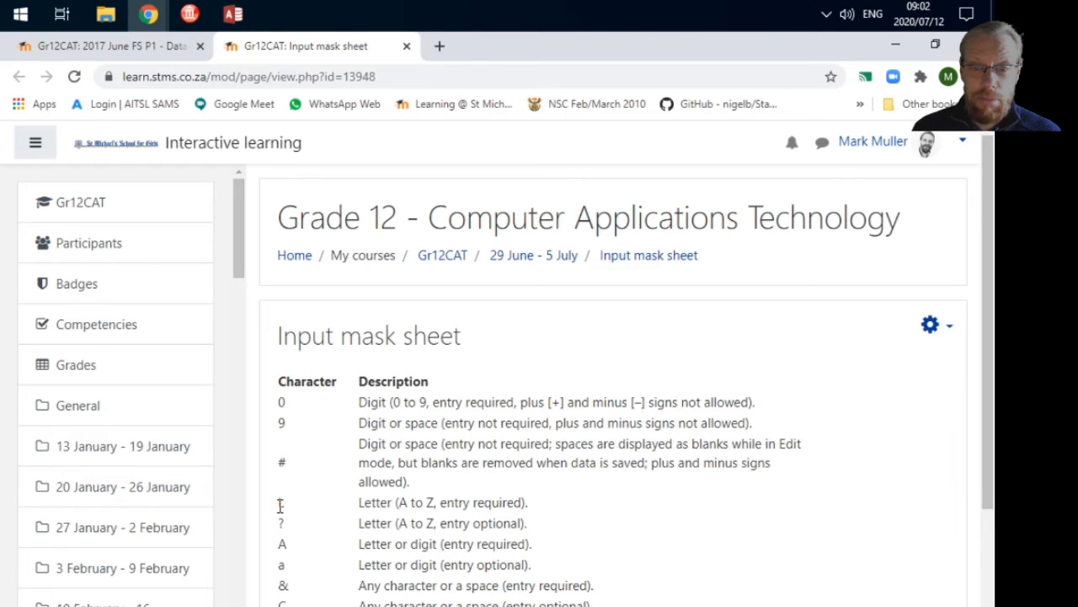
drag(278, 509, 478, 508)
click(499, 511)
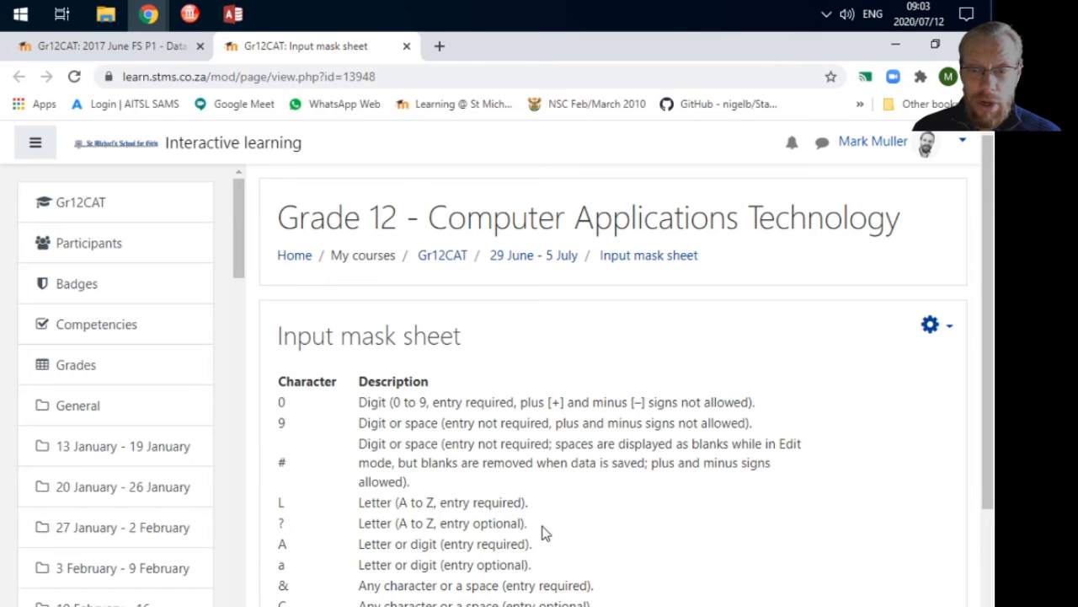
double_click(281, 522)
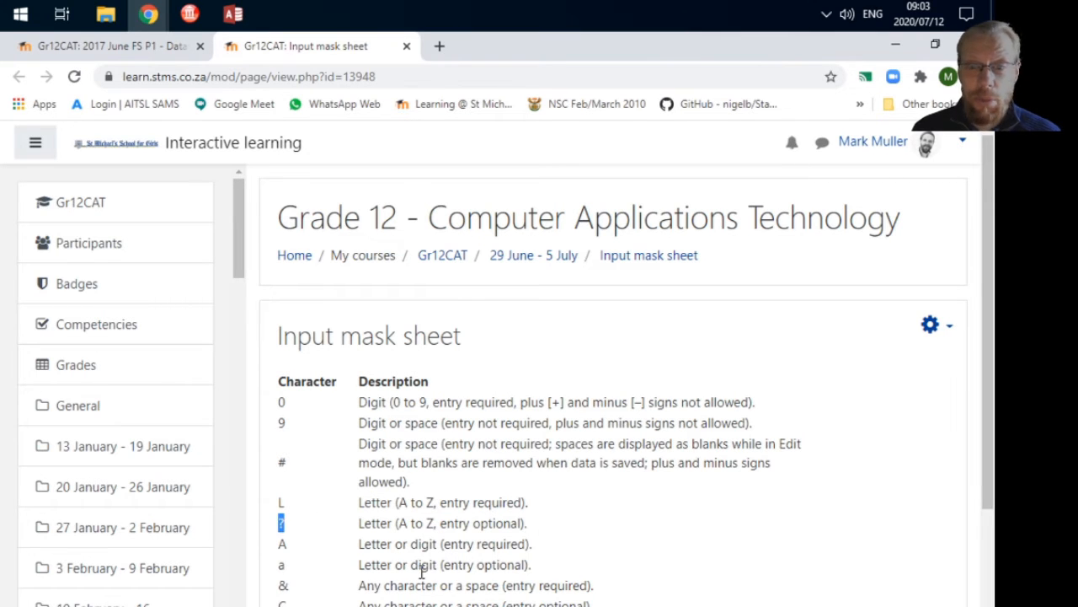
click(401, 480)
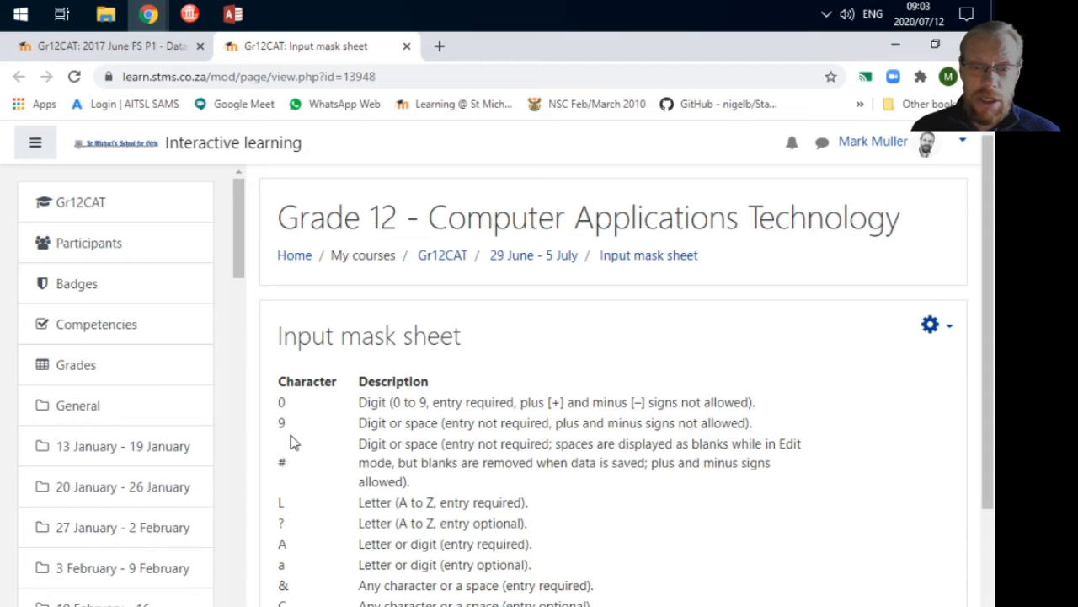
double_click(283, 402)
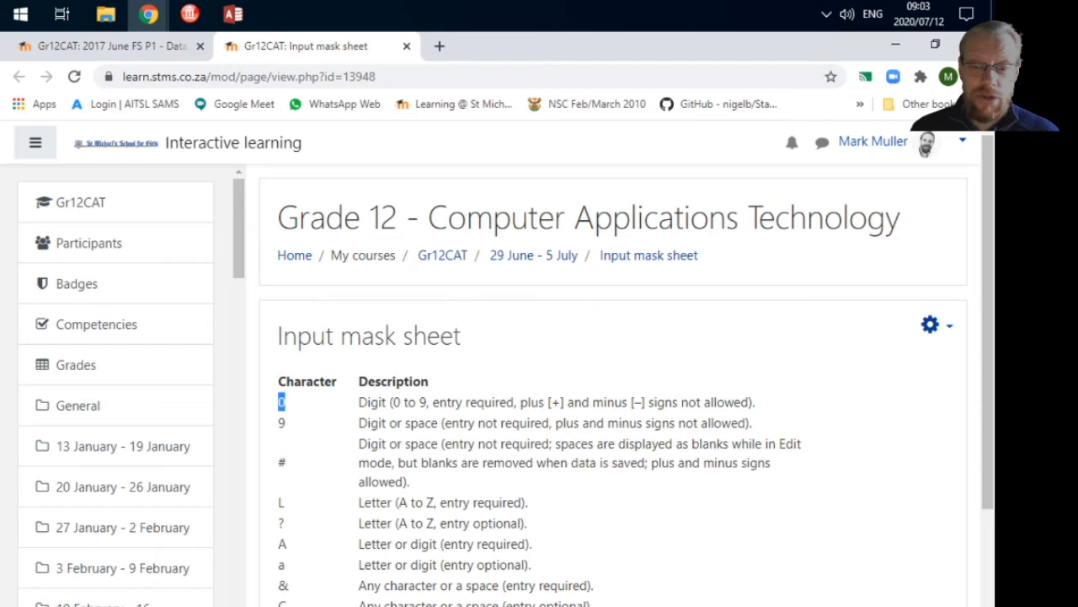
click(868, 464)
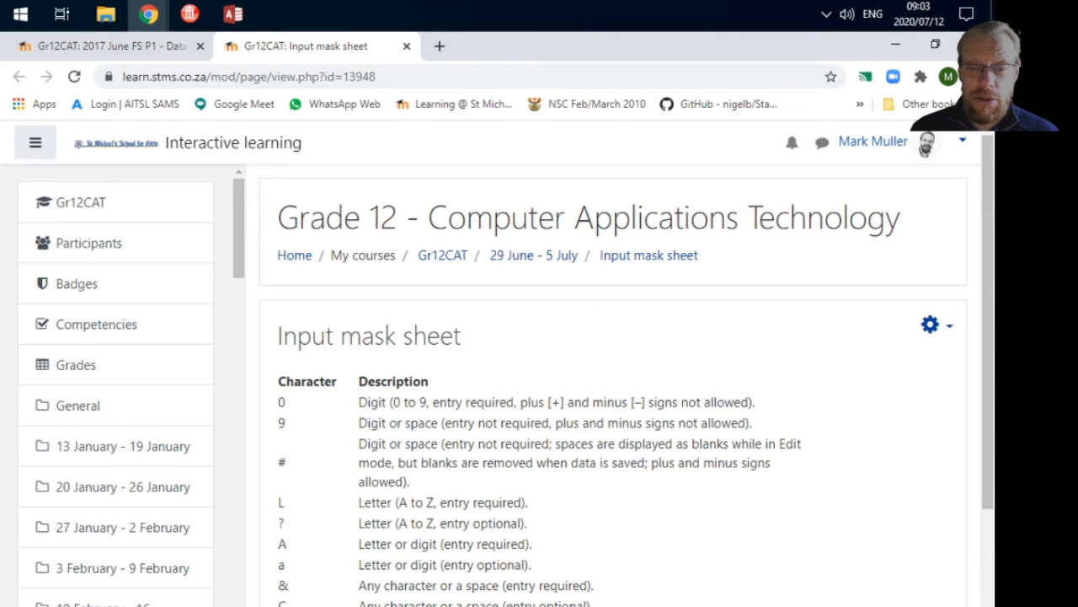
double_click(868, 464)
click(868, 464)
Switch back to Access and set the CourseID_KursusID field's input mask to >LLL?000.
key(alt+Tab)
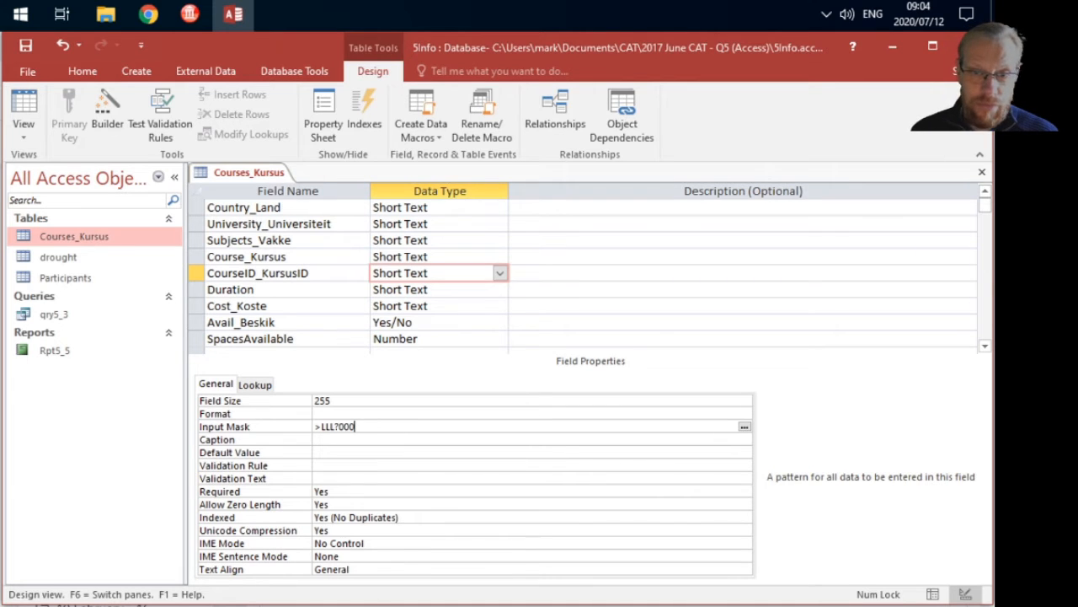
click(419, 441)
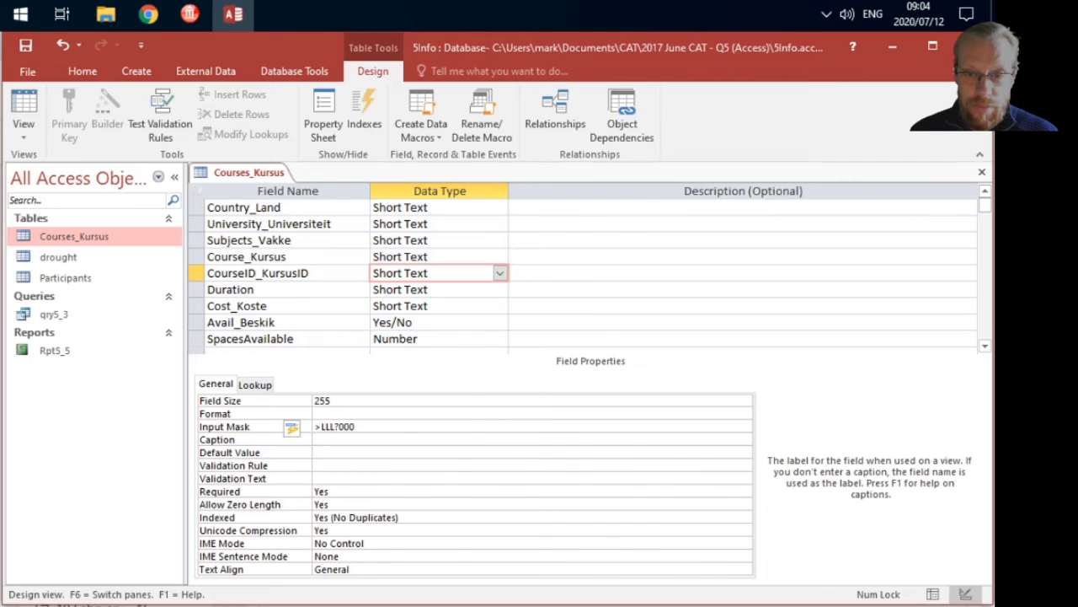
Review the Cost_Koste formatting instruction in the Chrome assignment and return to Access.
key(alt+Tab)
scroll(454, 486, down, 3)
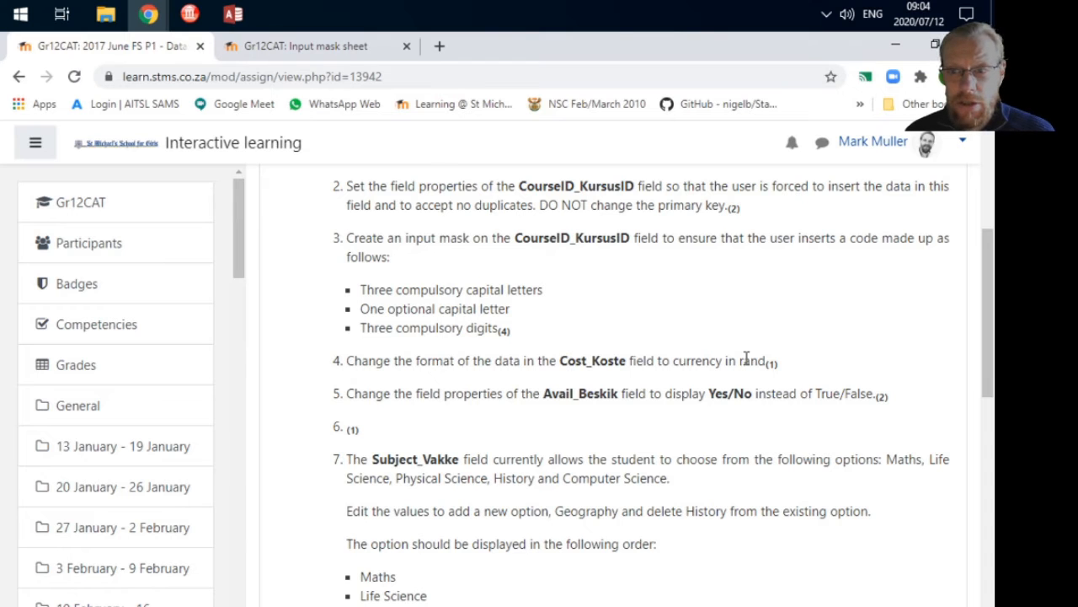
click(234, 14)
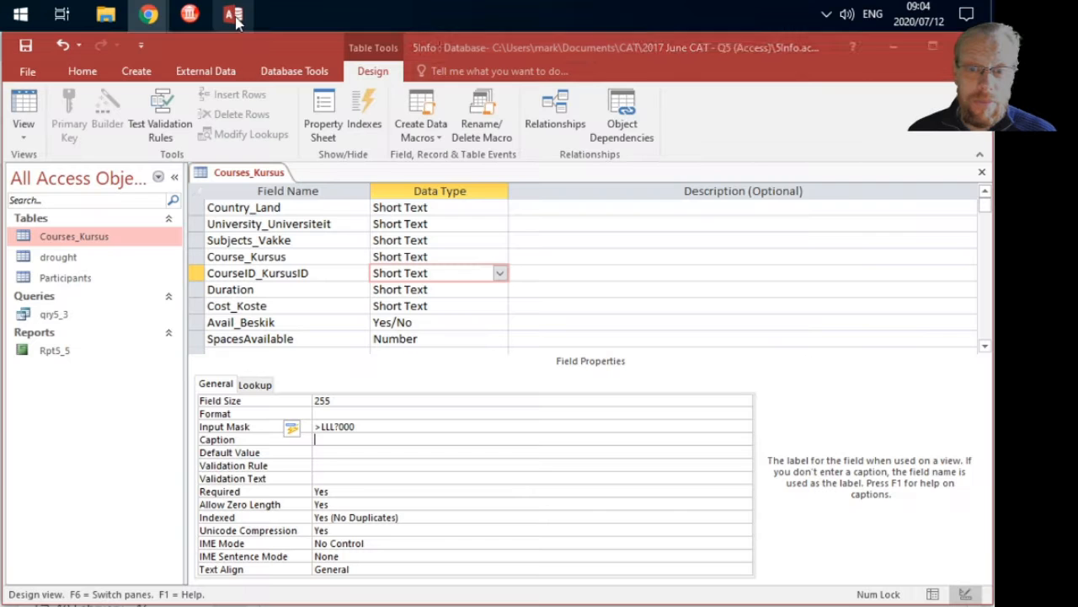
Change the Cost_Koste field's data type to Currency and set its format to Currency.
click(269, 305)
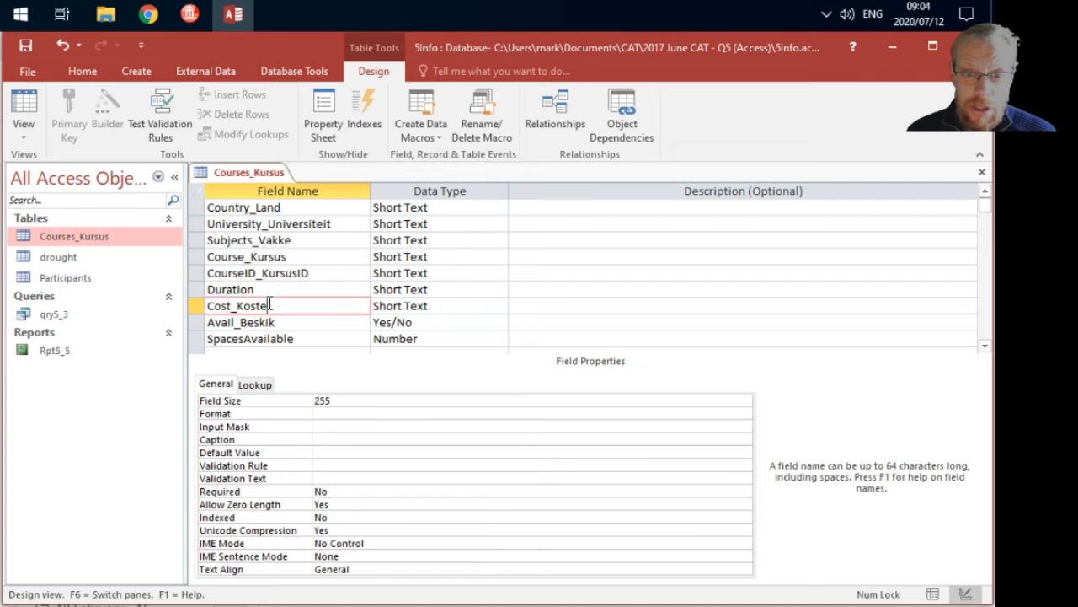
click(470, 306)
click(500, 306)
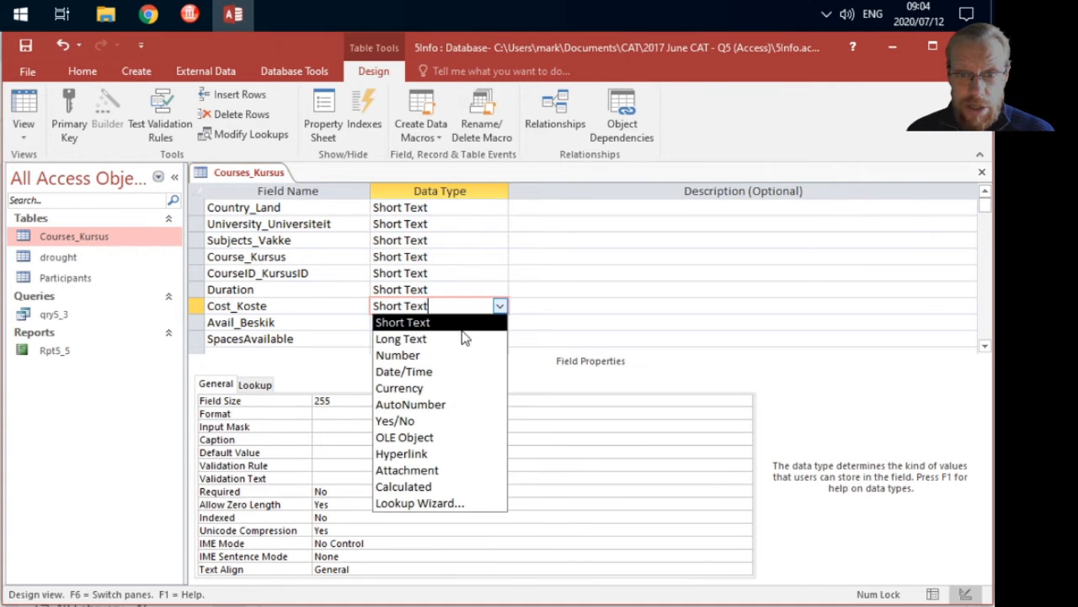
click(431, 387)
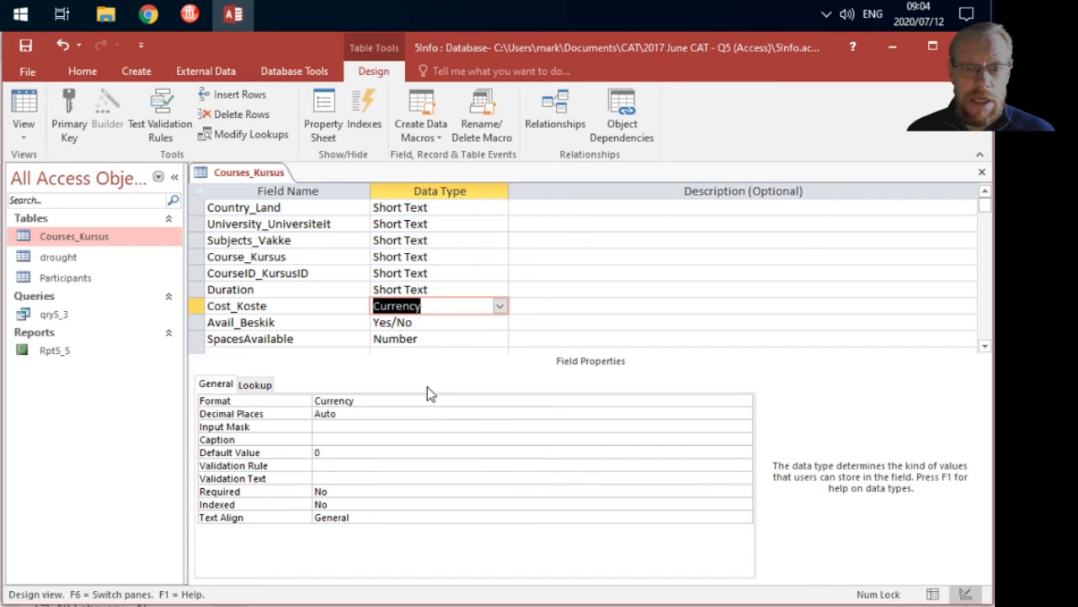
click(372, 399)
click(745, 401)
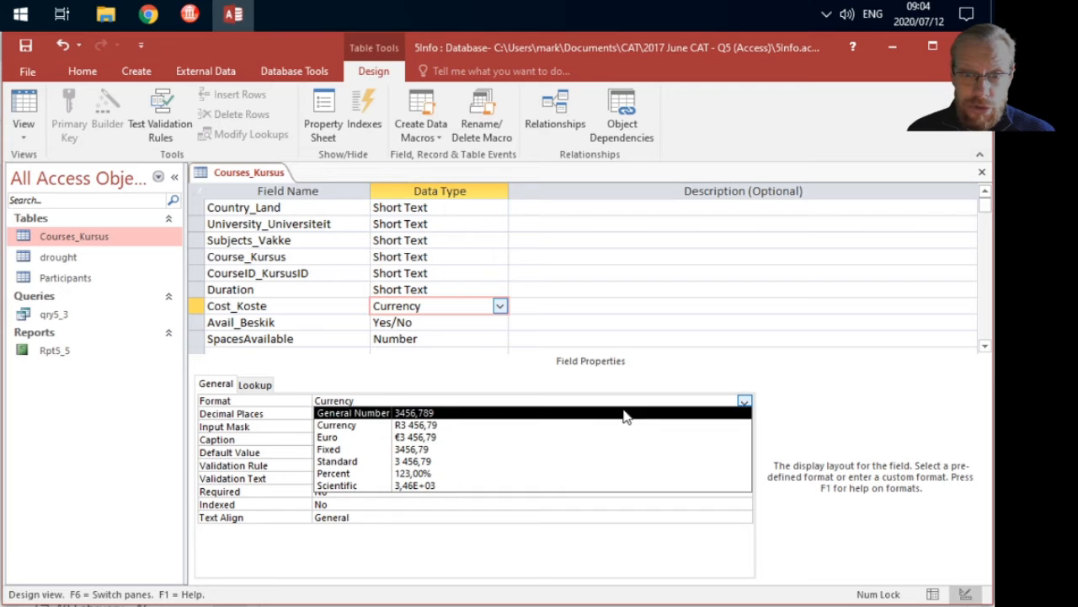
click(423, 427)
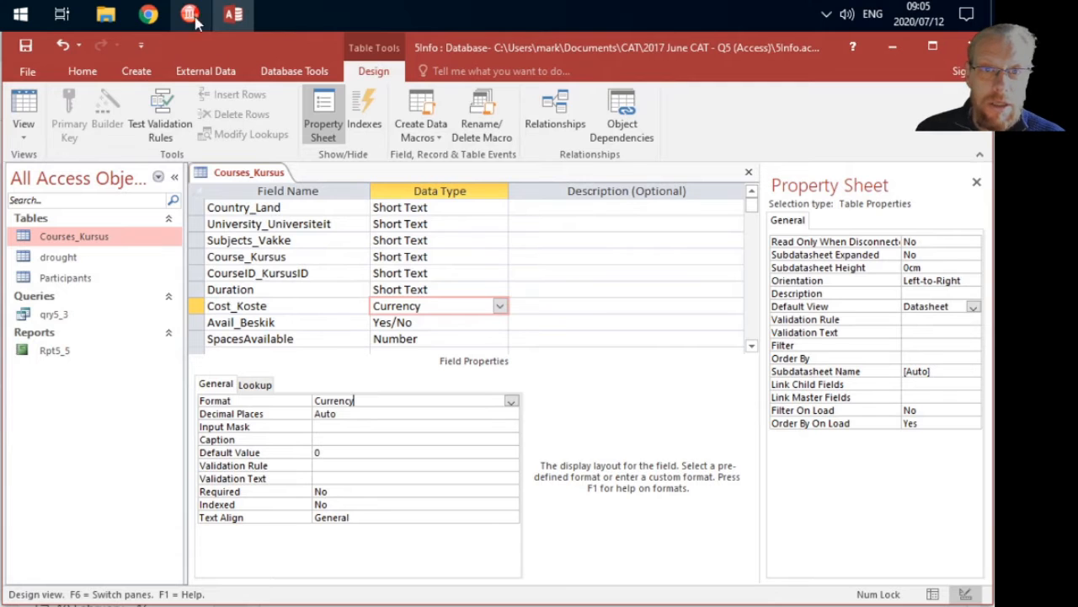
Review the Avail_Beskik display instruction in the Chrome assignment and return to Access.
mouse_move(157, 16)
click(133, 115)
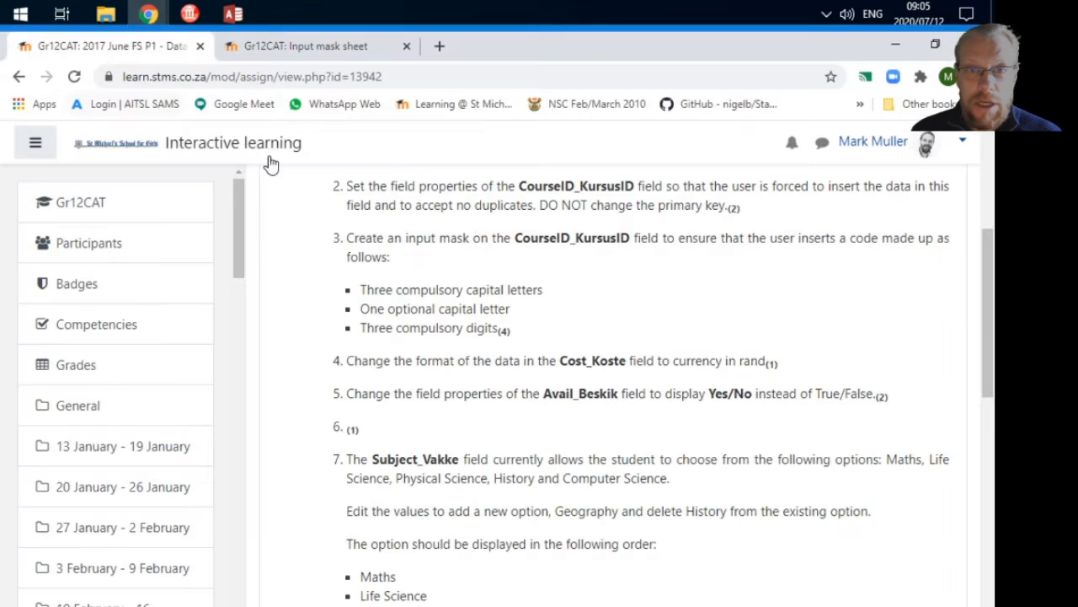
scroll(434, 344, down, 1)
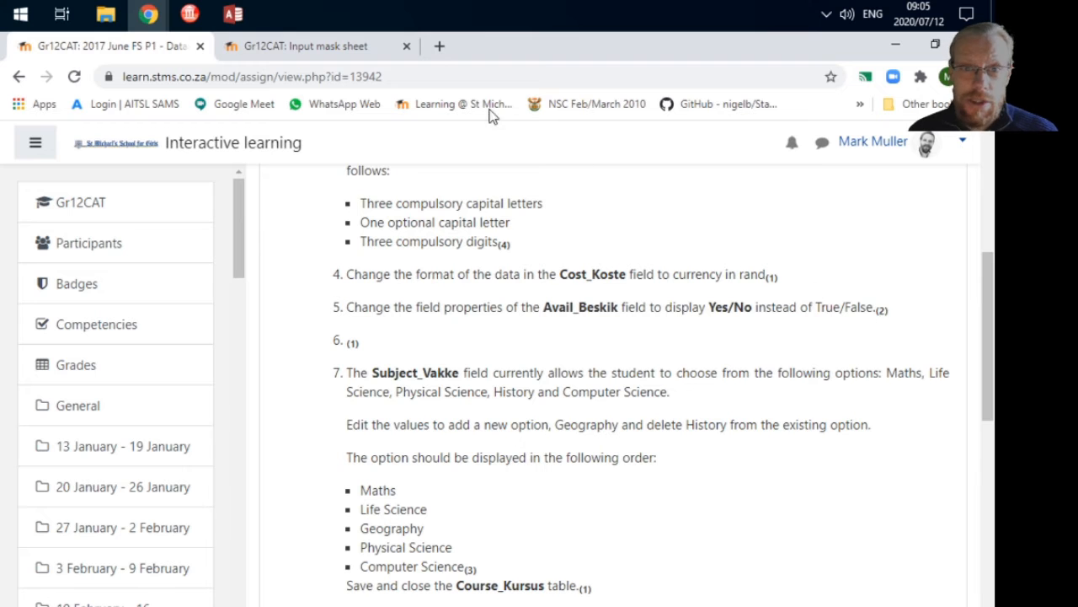
click(233, 13)
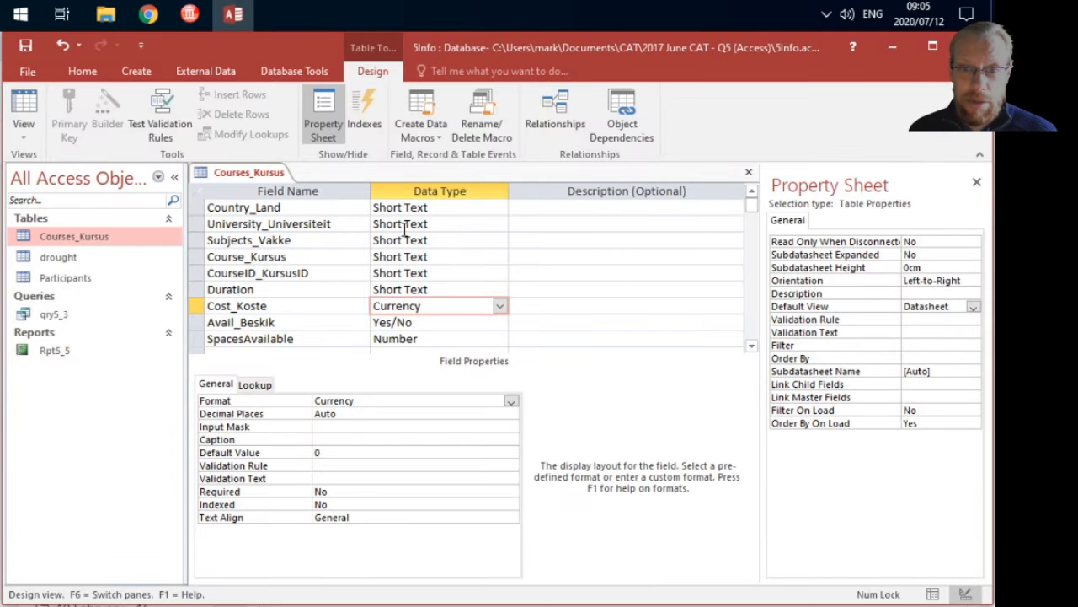
click(393, 310)
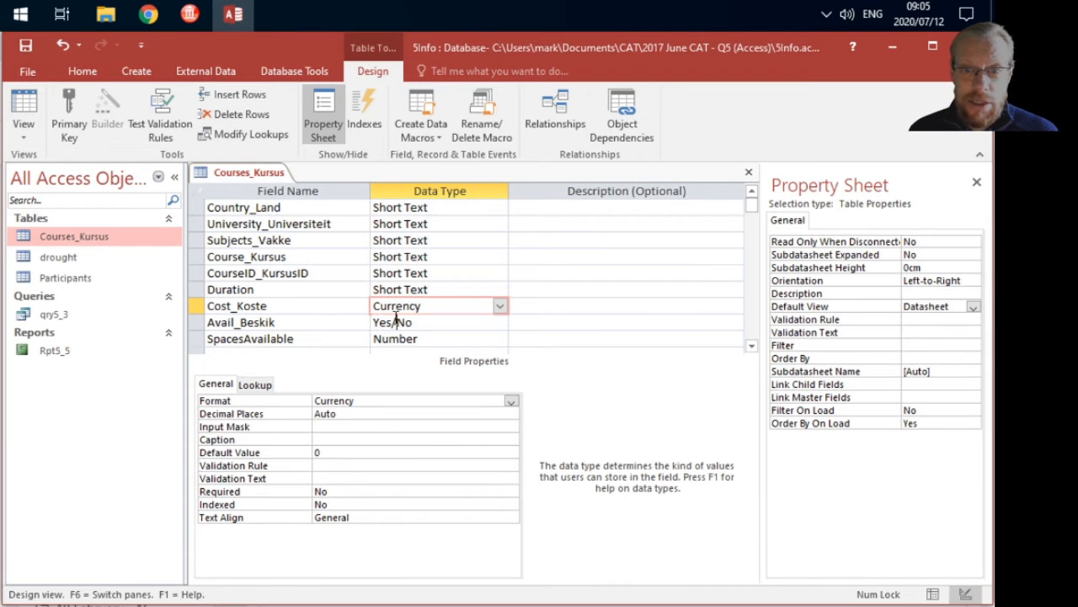
click(391, 324)
click(500, 323)
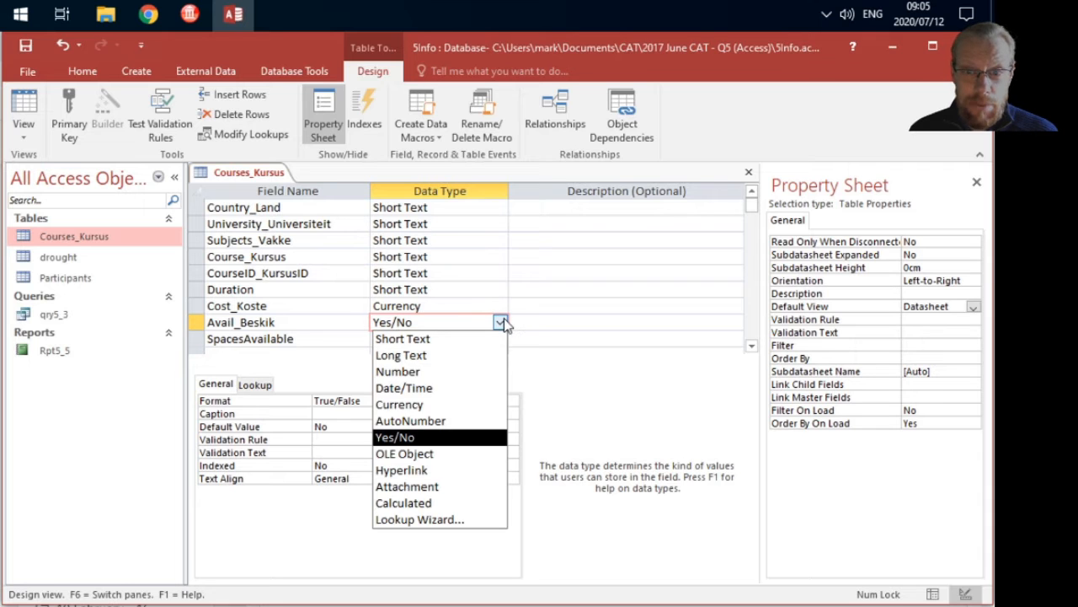
key(Up)
key(Up)
key(Down)
key(Down)
key(Up)
key(Up)
key(Up)
key(Up)
key(Up)
key(Up)
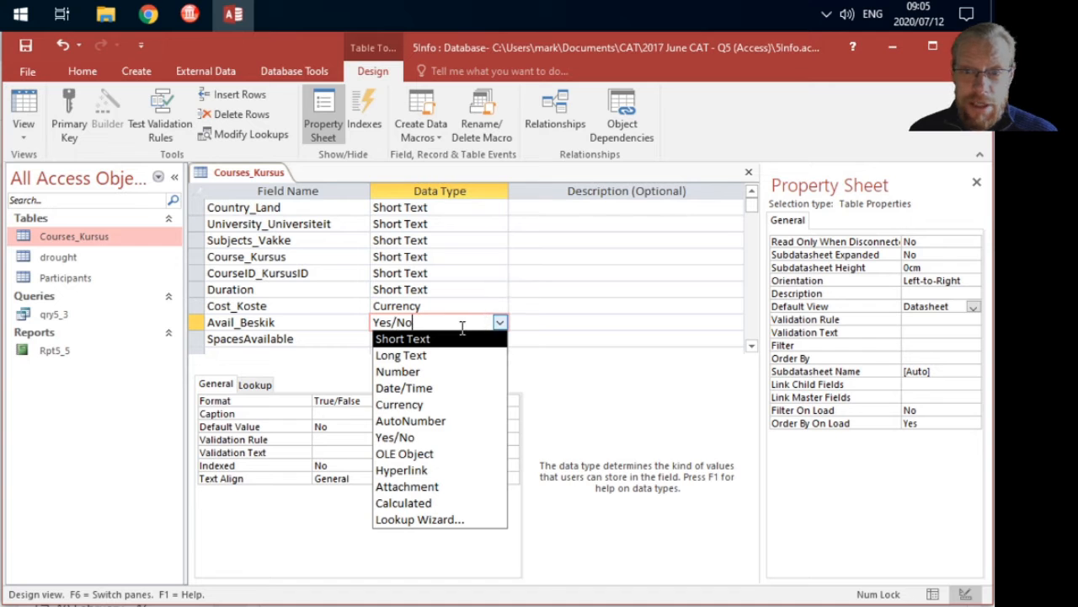
Set the Avail_Beskik field's display format to Yes/No.
click(569, 322)
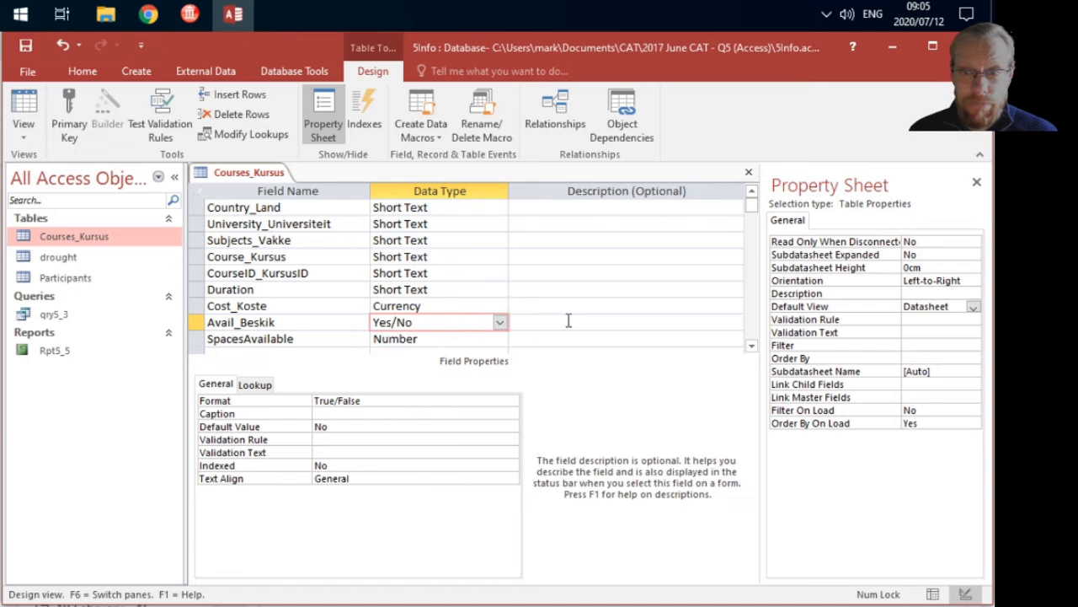
click(319, 401)
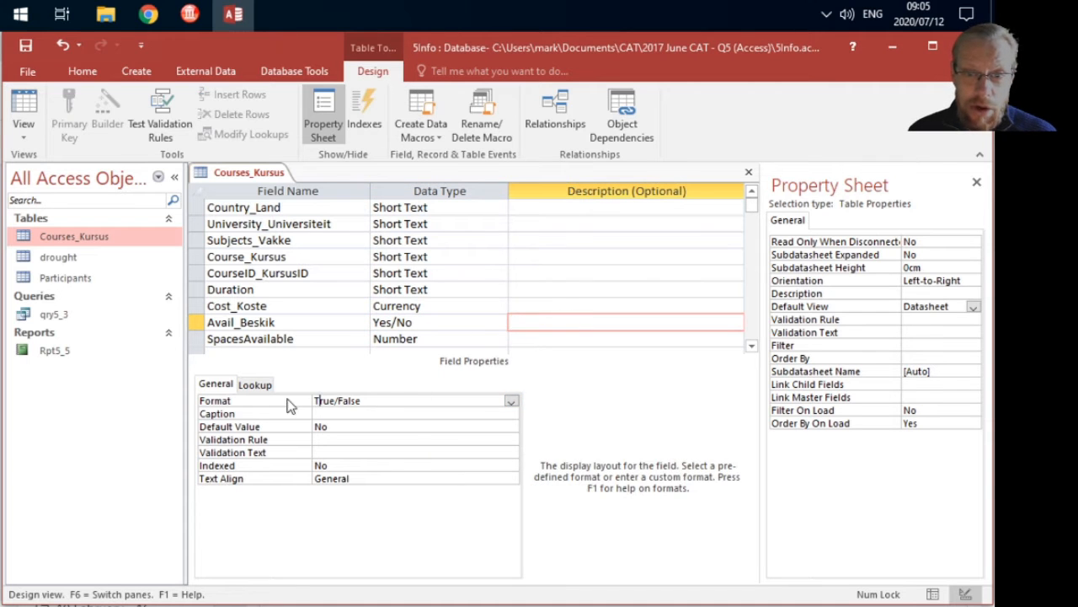
click(512, 402)
click(405, 424)
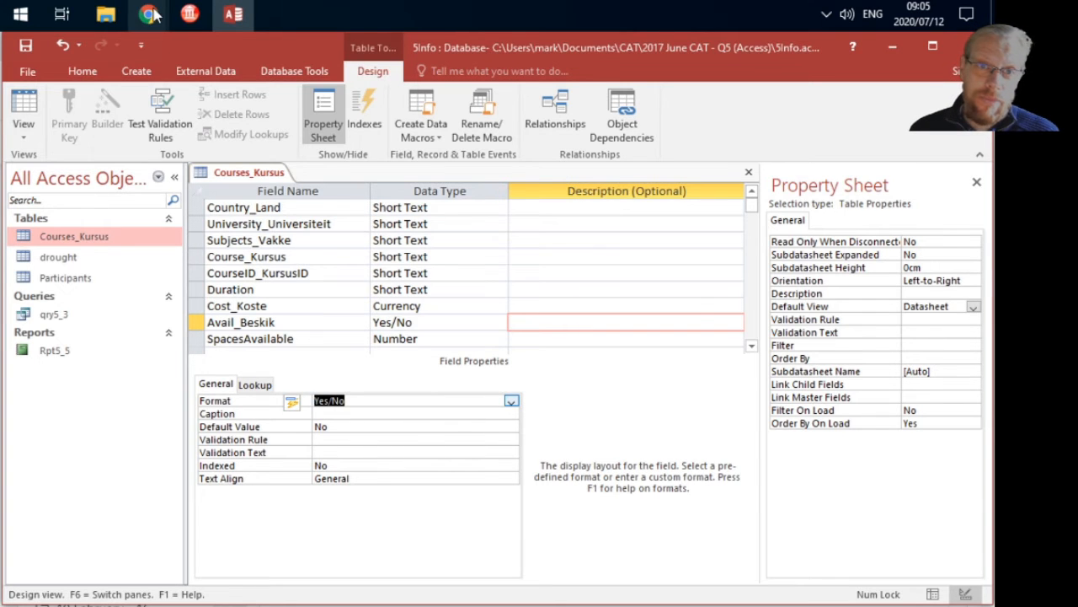
Switch to Chrome, read the instructions for editing the Subject_Vakke options, and return to Access.
mouse_move(151, 14)
mouse_move(286, 133)
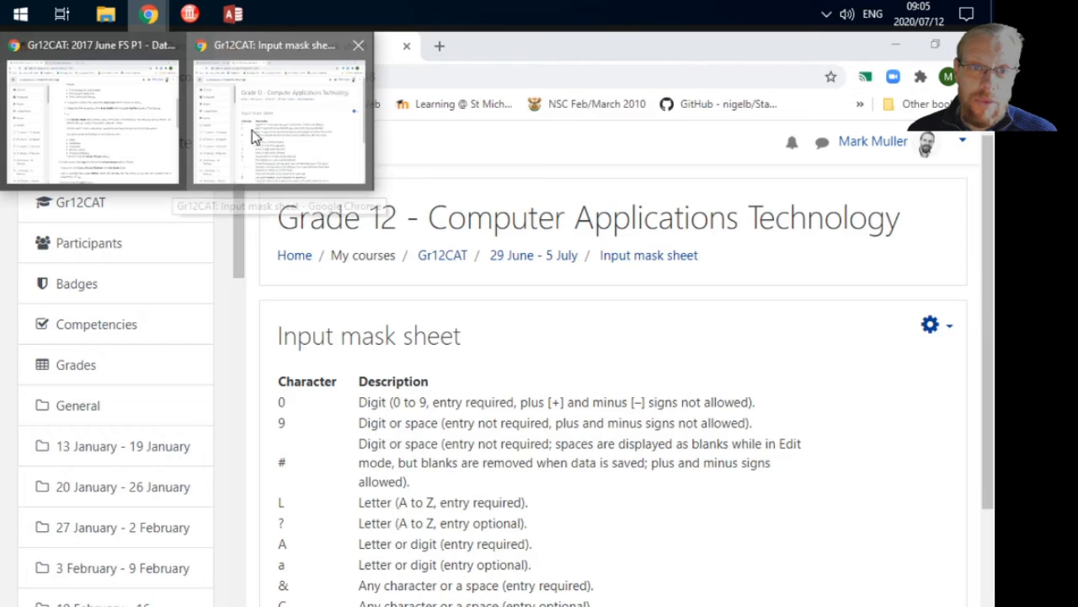
click(122, 152)
scroll(501, 430, down, 1)
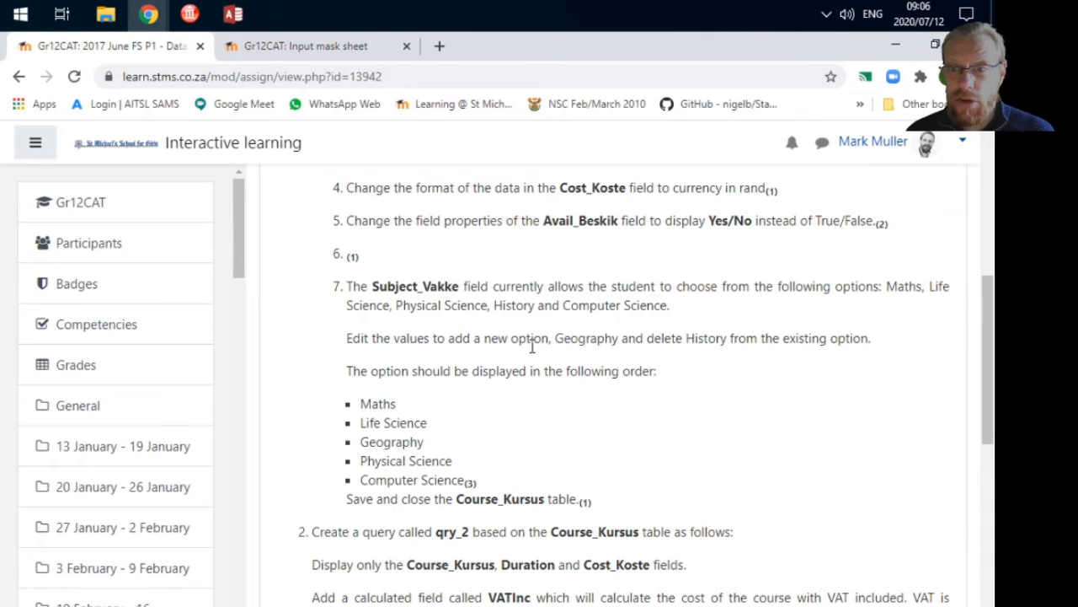
mouse_move(229, 16)
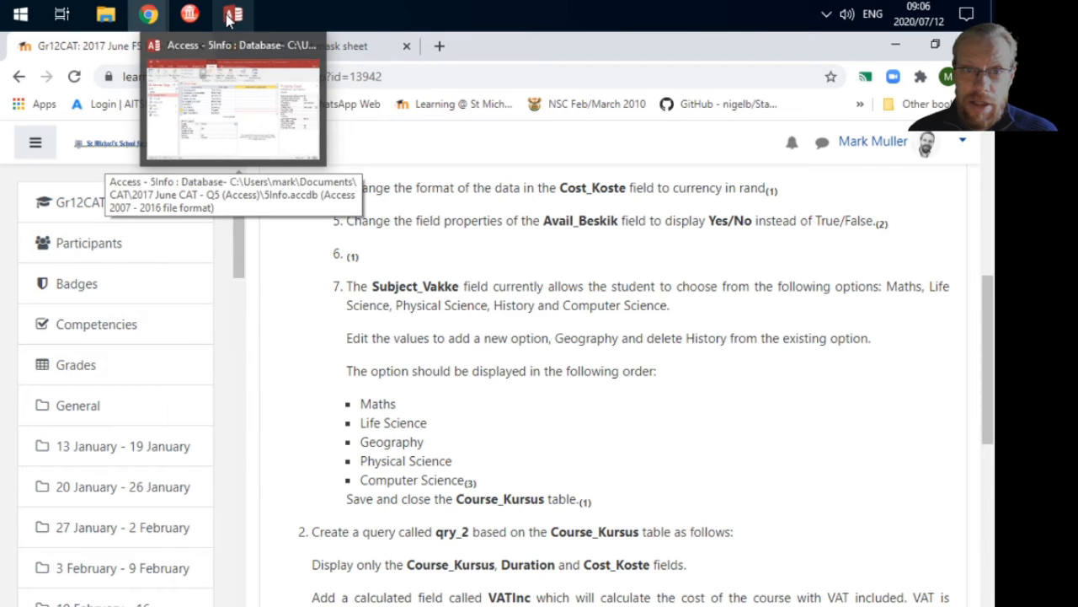
click(229, 15)
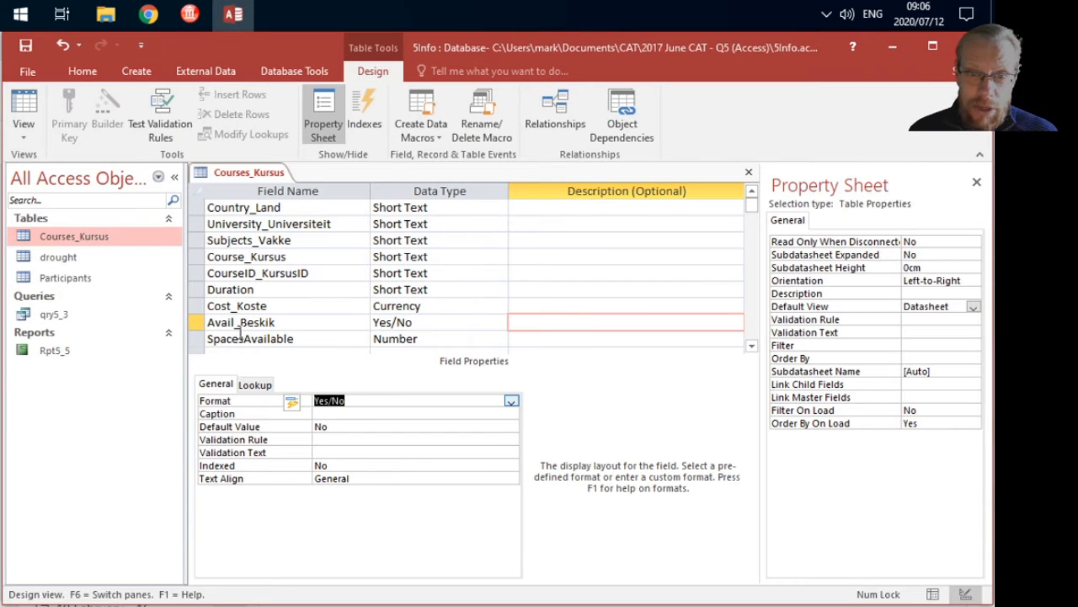
Open the Subjects_Vakke field's lookup Row Source for editing and close the Property Sheet.
click(246, 240)
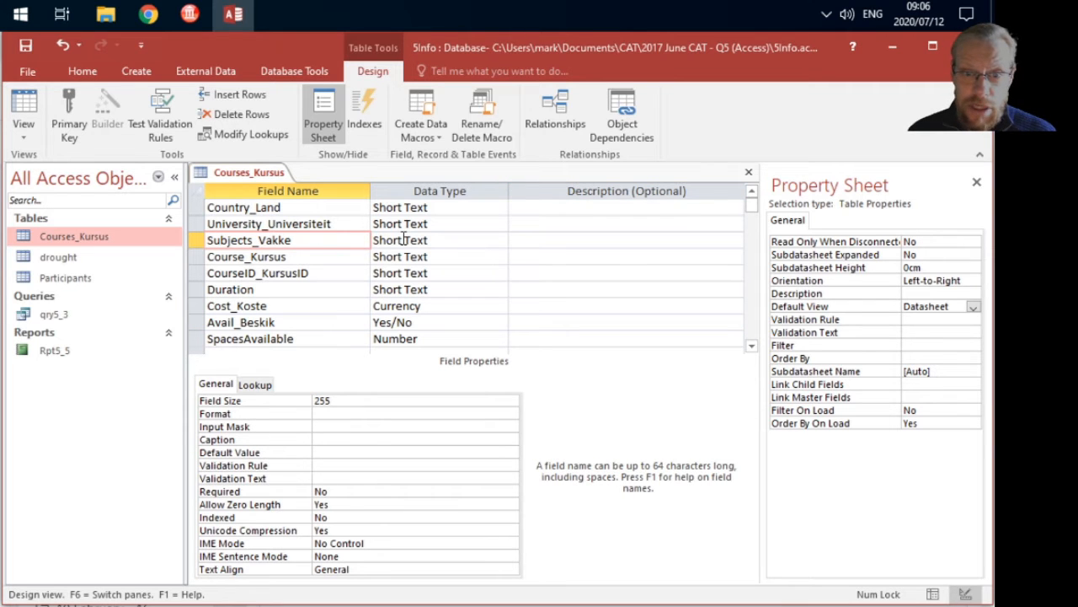
click(250, 385)
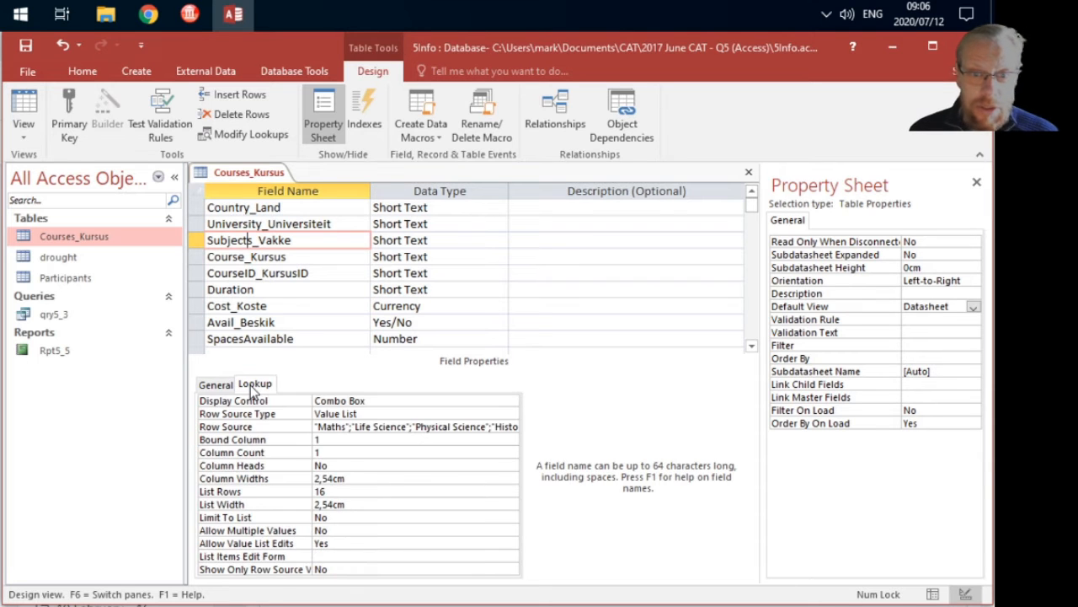
click(330, 427)
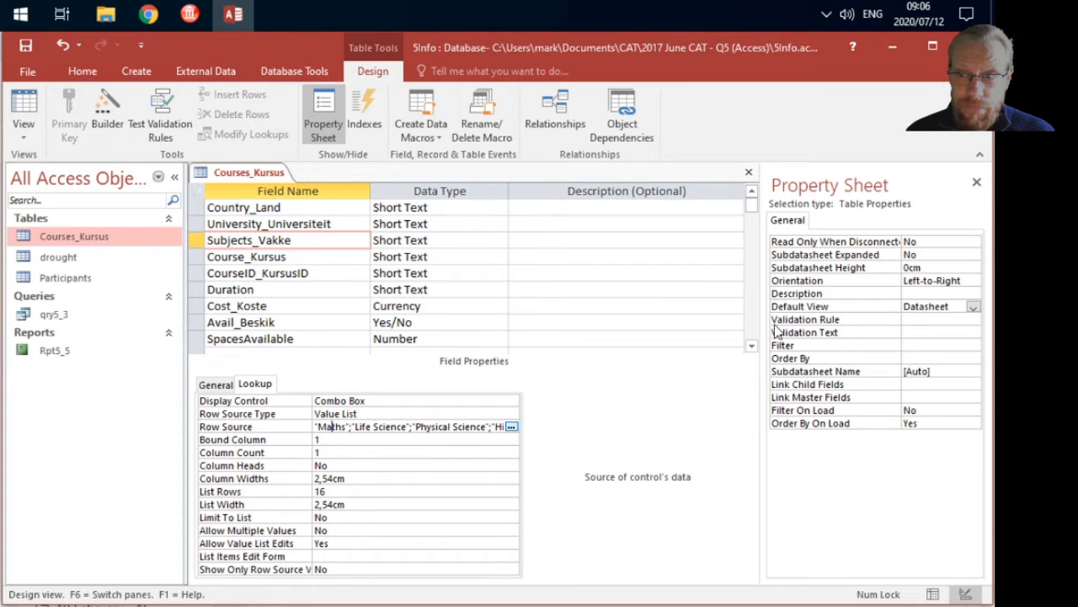
click(977, 182)
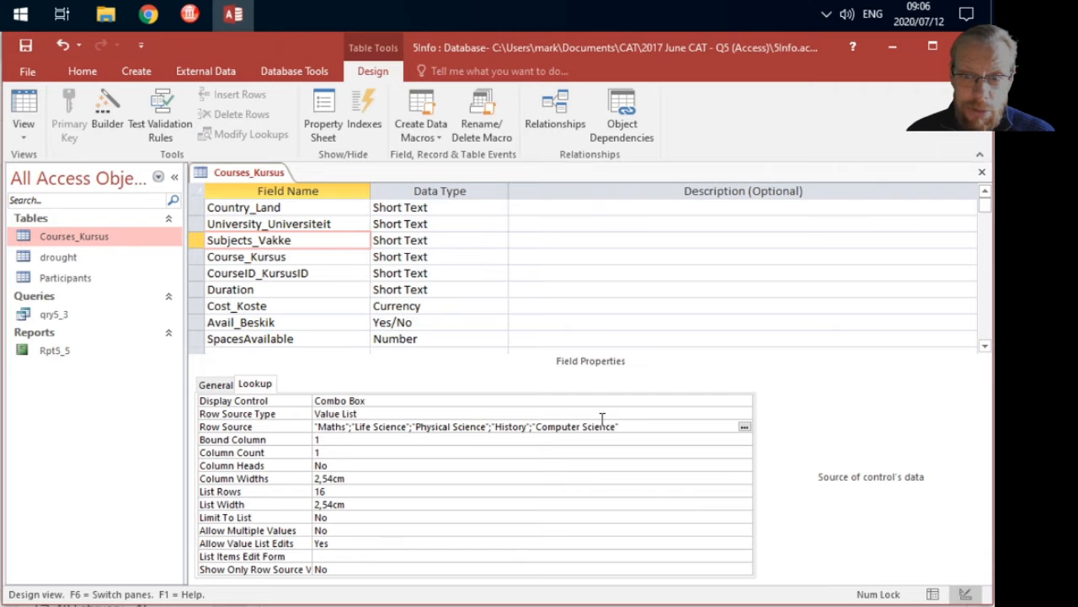
Recheck in the Chrome assignment which subject option to add and which to delete, and return to Access.
mouse_move(156, 24)
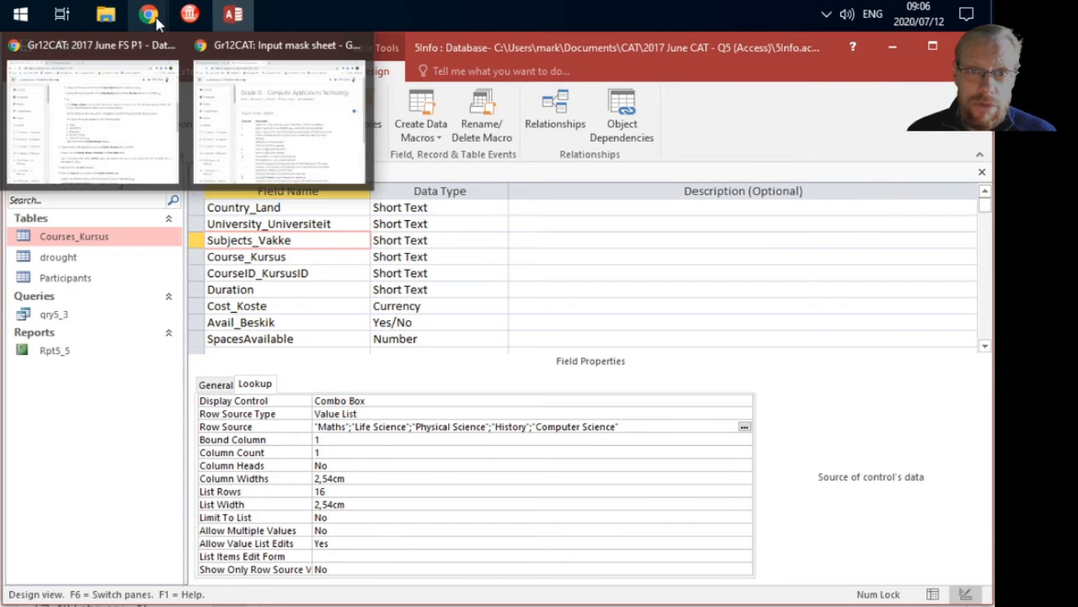
click(150, 68)
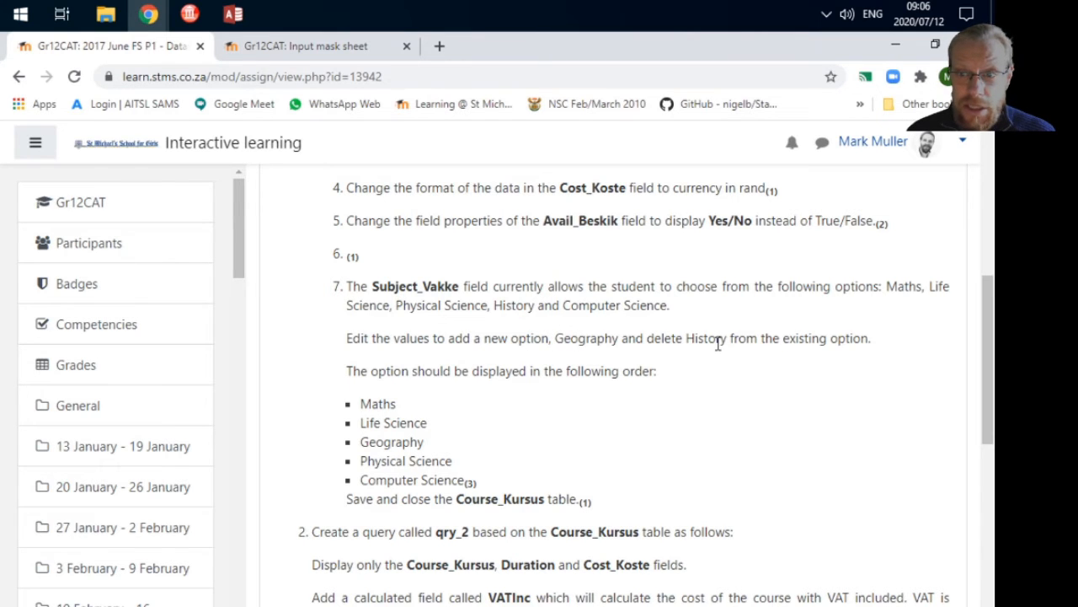
click(233, 14)
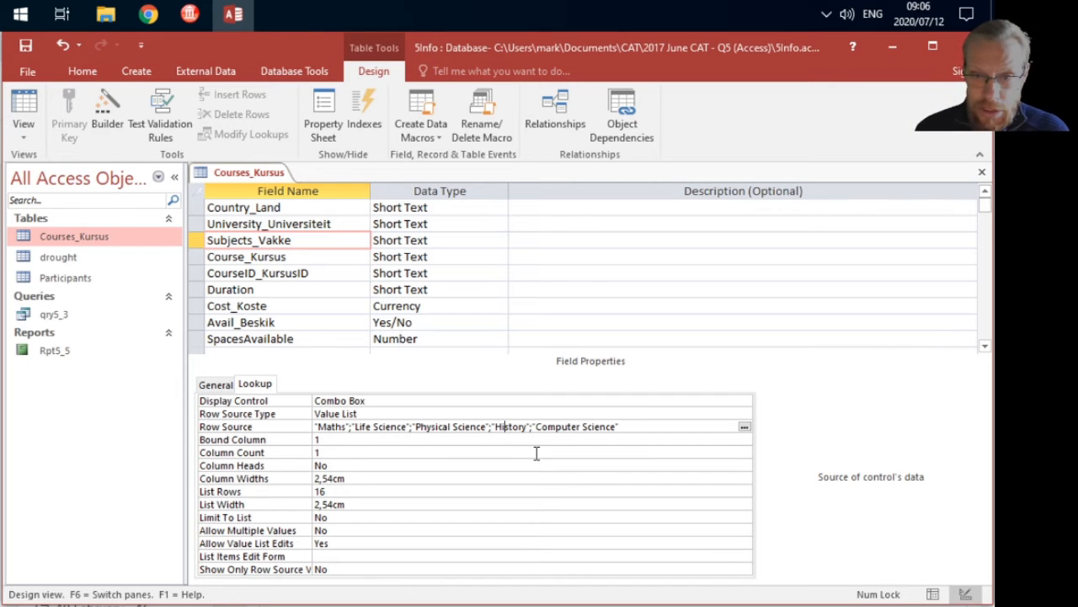
Replace "History" with "Geography" in the Subjects_Vakke field's lookup Row Source list.
text(Geogr)
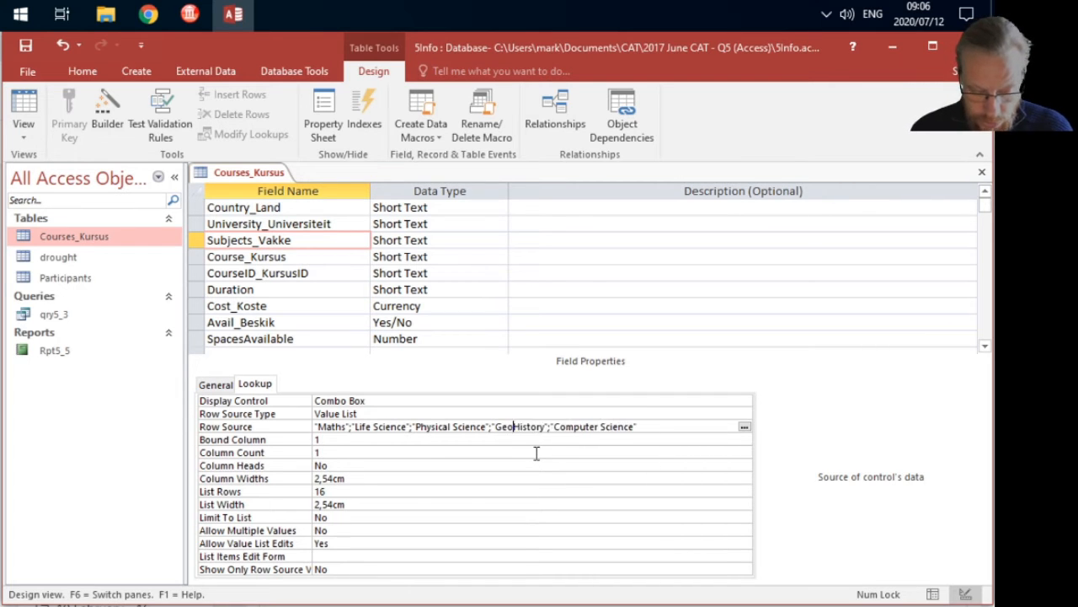
text(aphy)
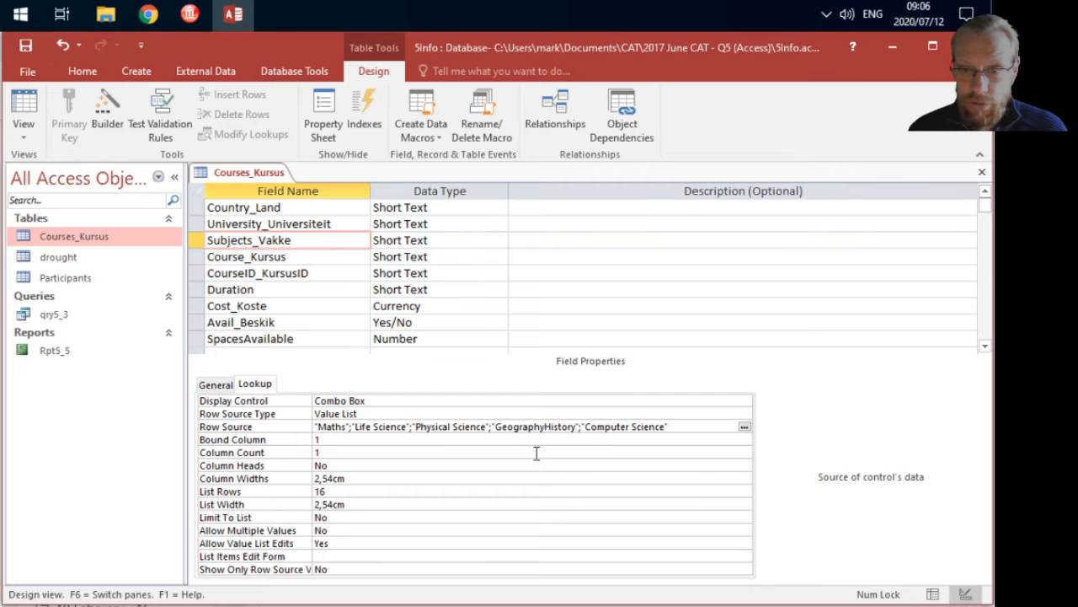
key(Delete)
key(Delete)
key(Delete)
key(Delete)
key(Delete)
key(Delete)
key(Delete)
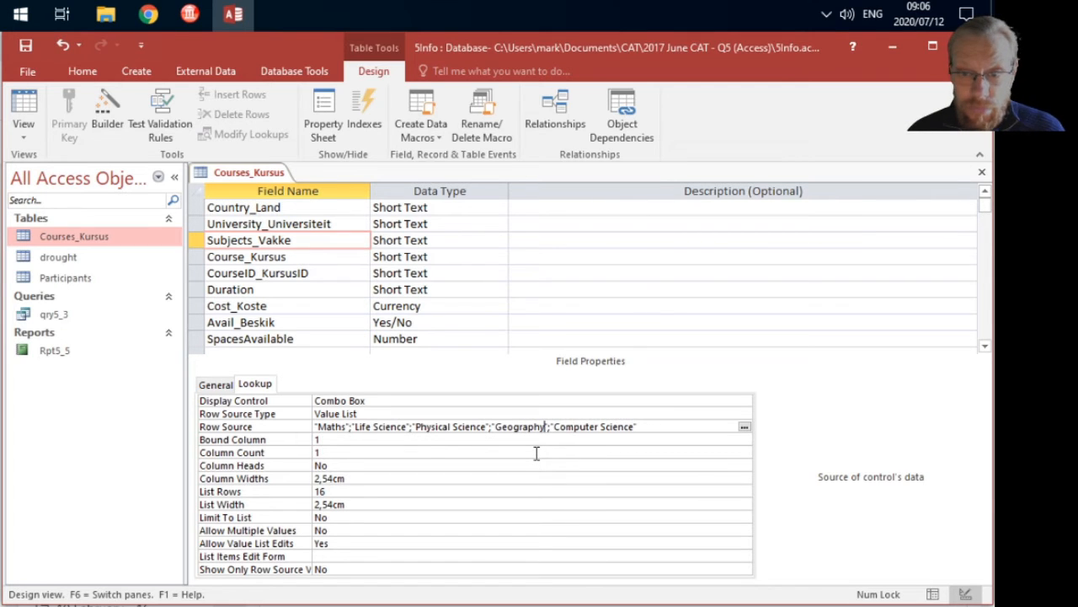
click(450, 453)
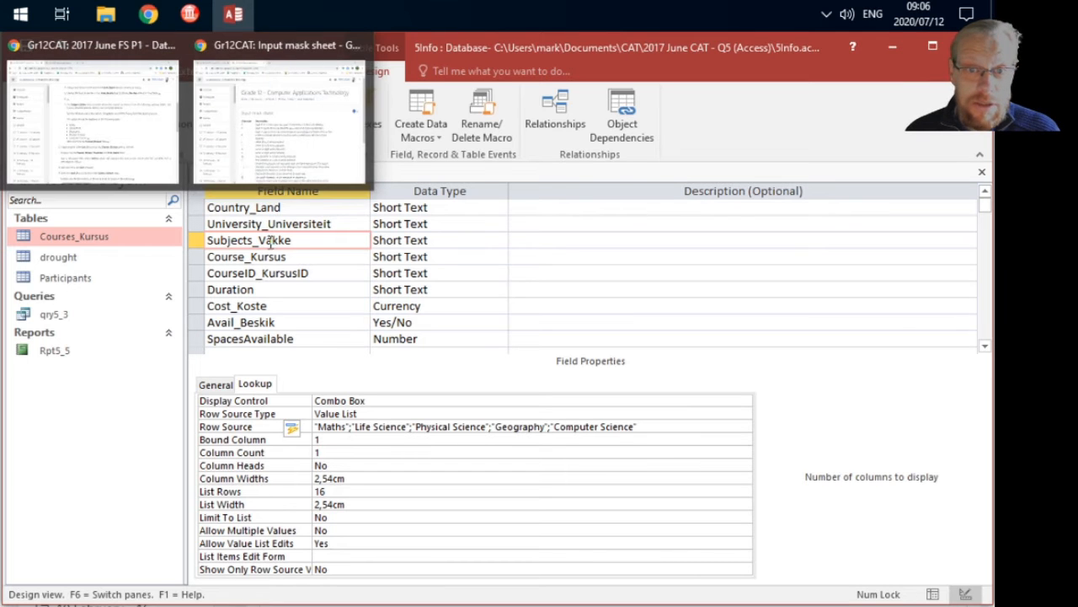
Switch Courses_Kursus to Datasheet view, saving the table, accepting possible data loss and testing existing data against the new rules.
click(23, 106)
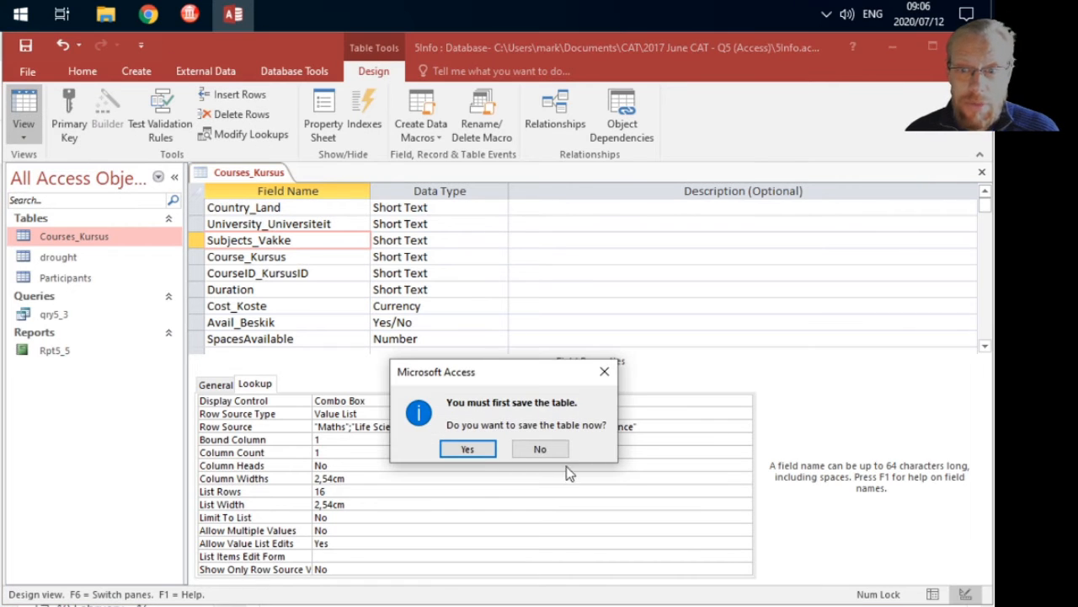
click(465, 448)
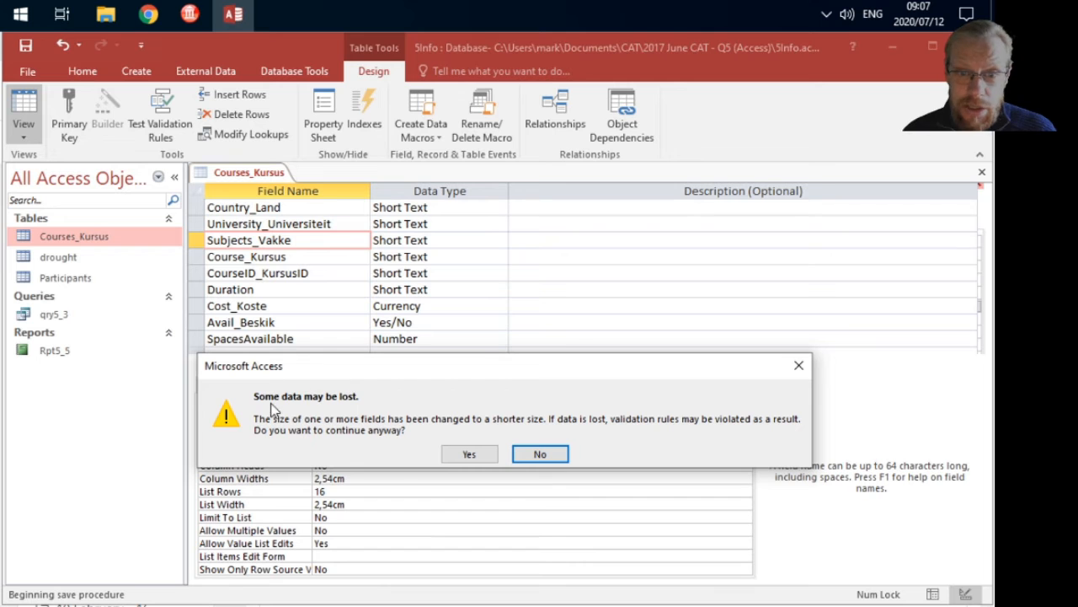
click(485, 458)
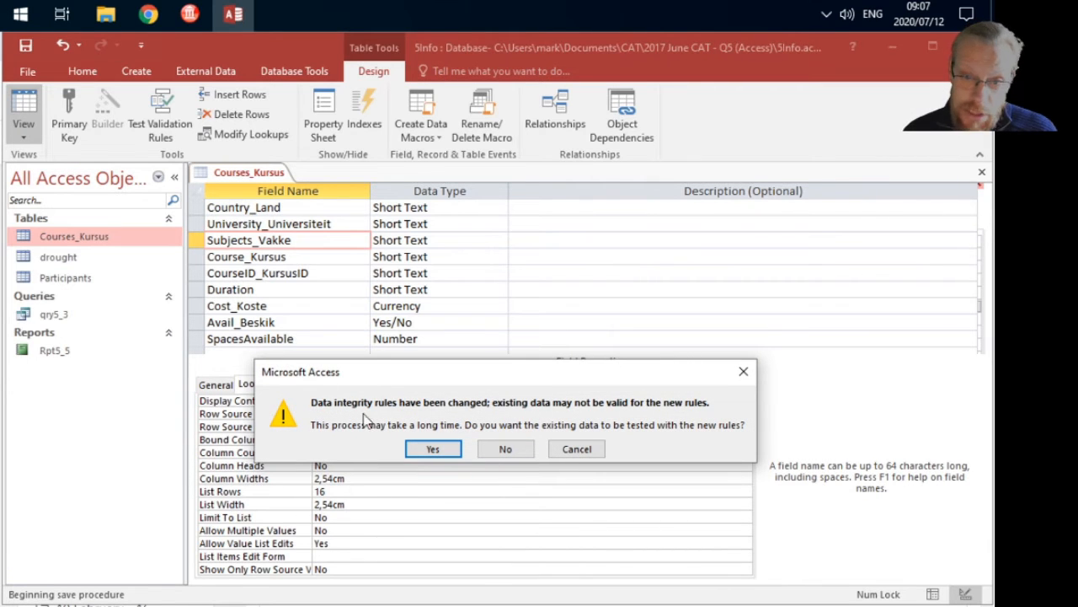
click(433, 449)
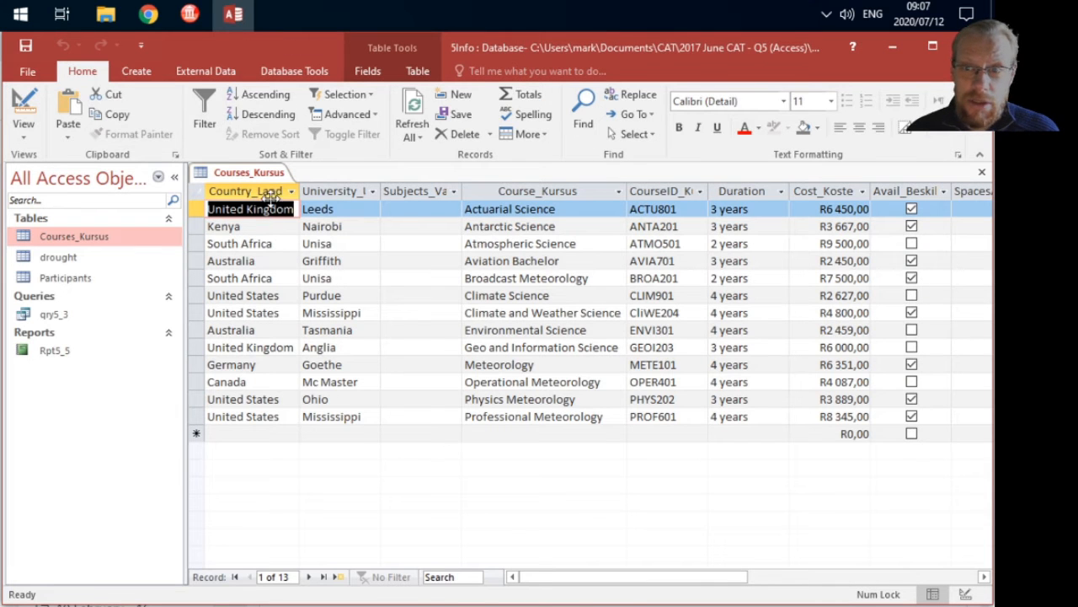
Check the Subjects_Vakke dropdown options in the first Courses_Kursus record and close the table.
click(416, 211)
click(448, 209)
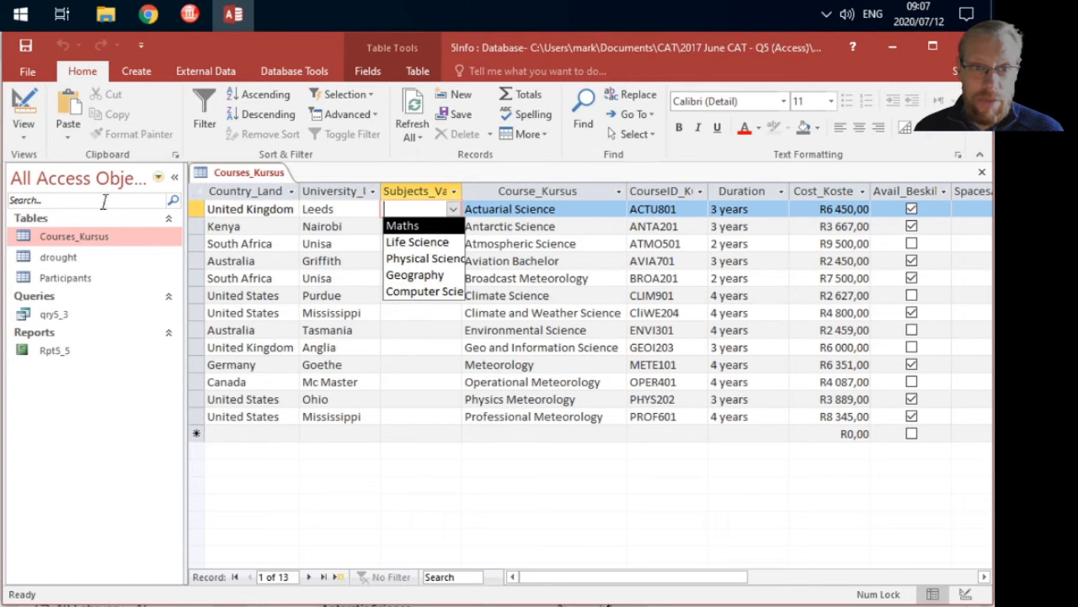
click(982, 173)
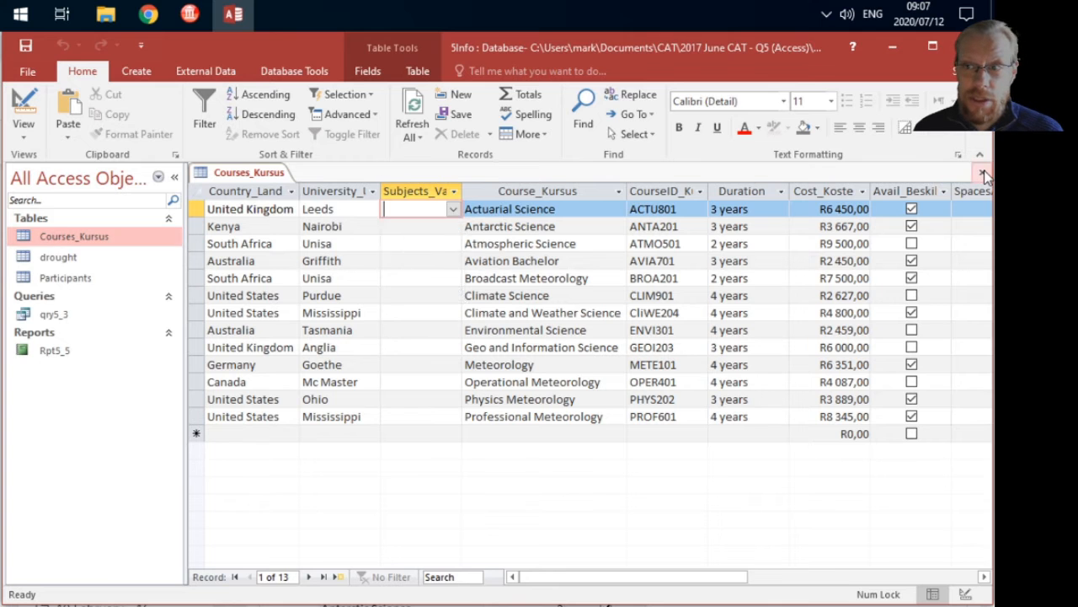
Read the query instructions for the Course_Kursus table in the Chrome assignment and return to Access.
click(148, 13)
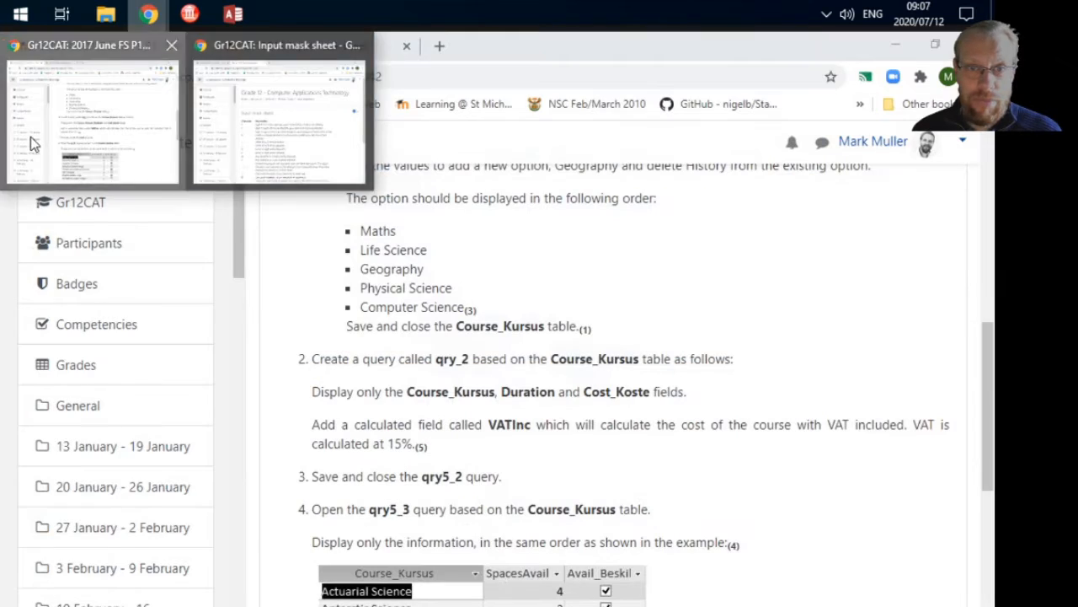
click(34, 144)
scroll(520, 355, down, 2)
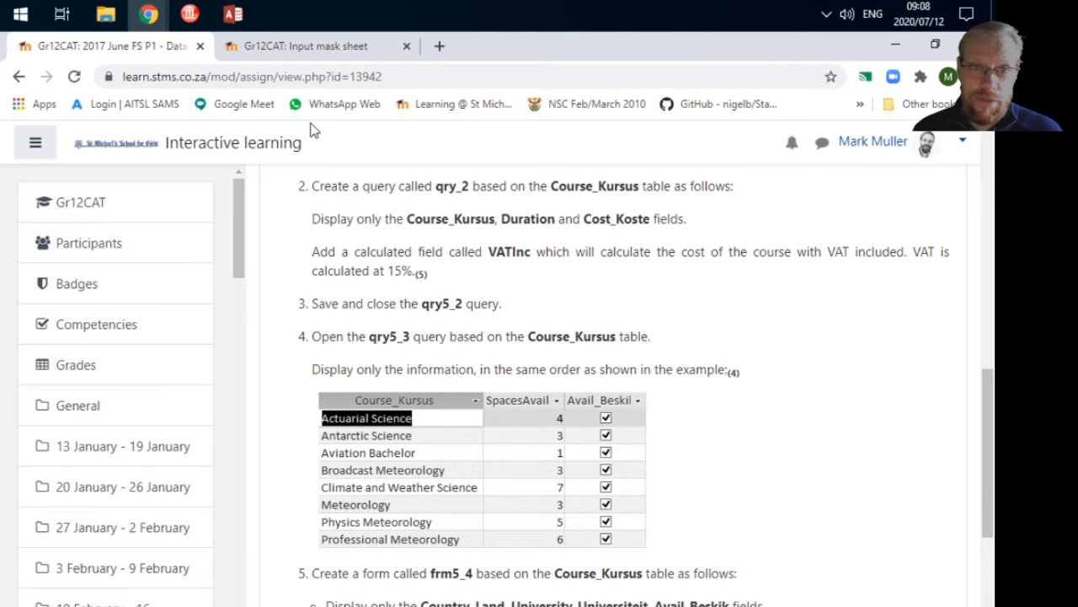
click(234, 13)
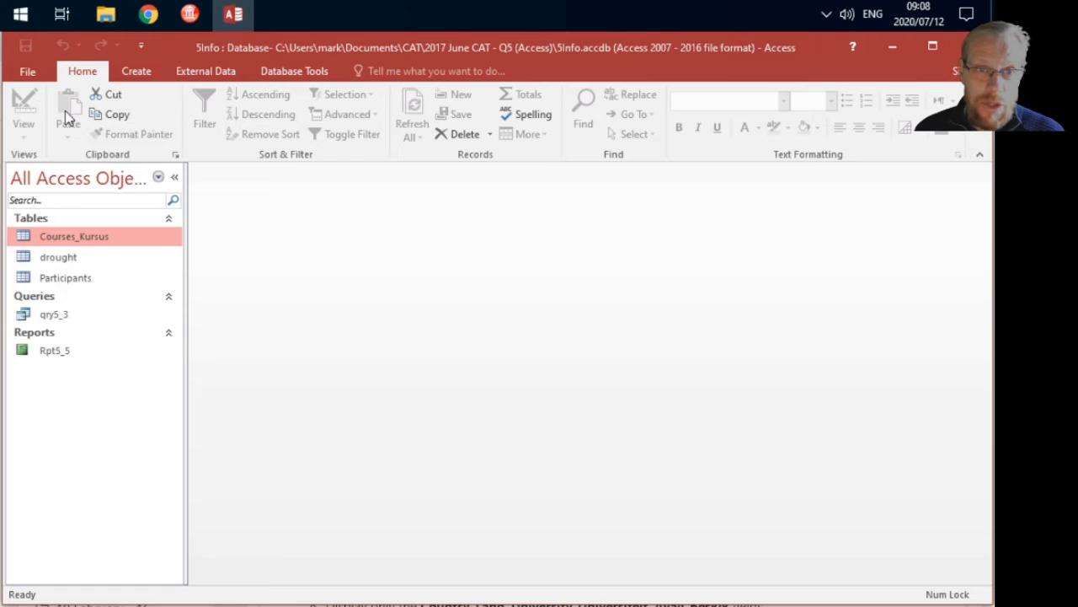
Start the Simple Query Wizard on Courses_Kursus, checking the required fields in the Chrome assignment before returning to Access.
click(135, 72)
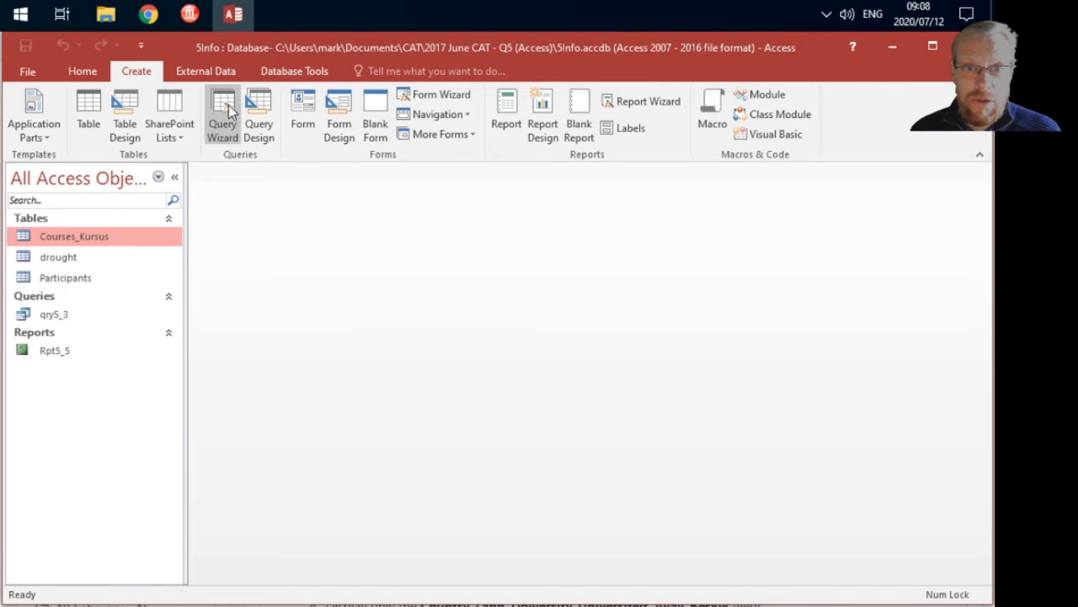
click(226, 109)
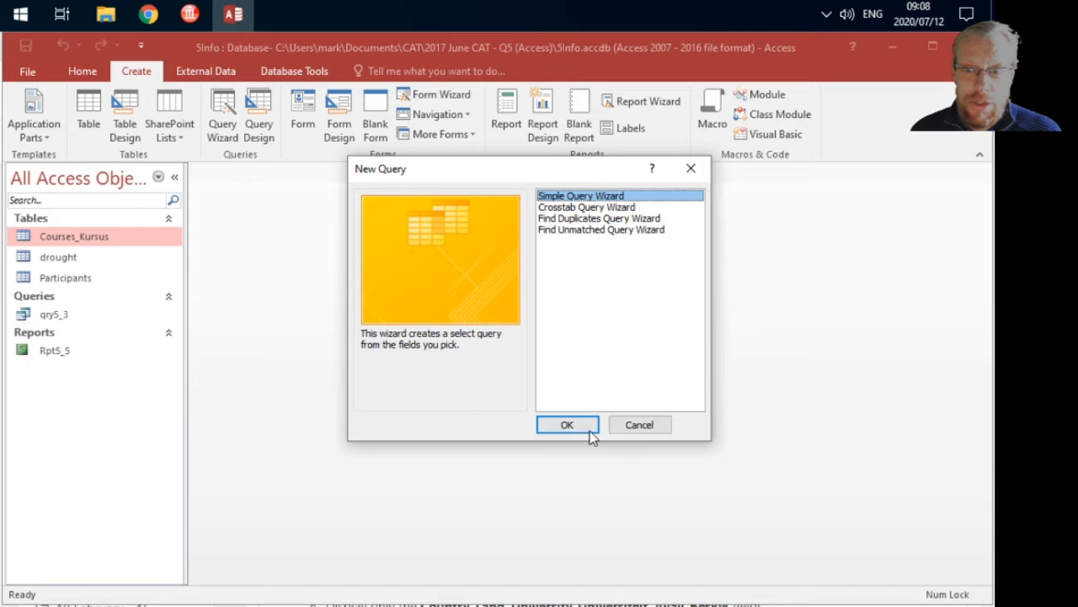
click(589, 429)
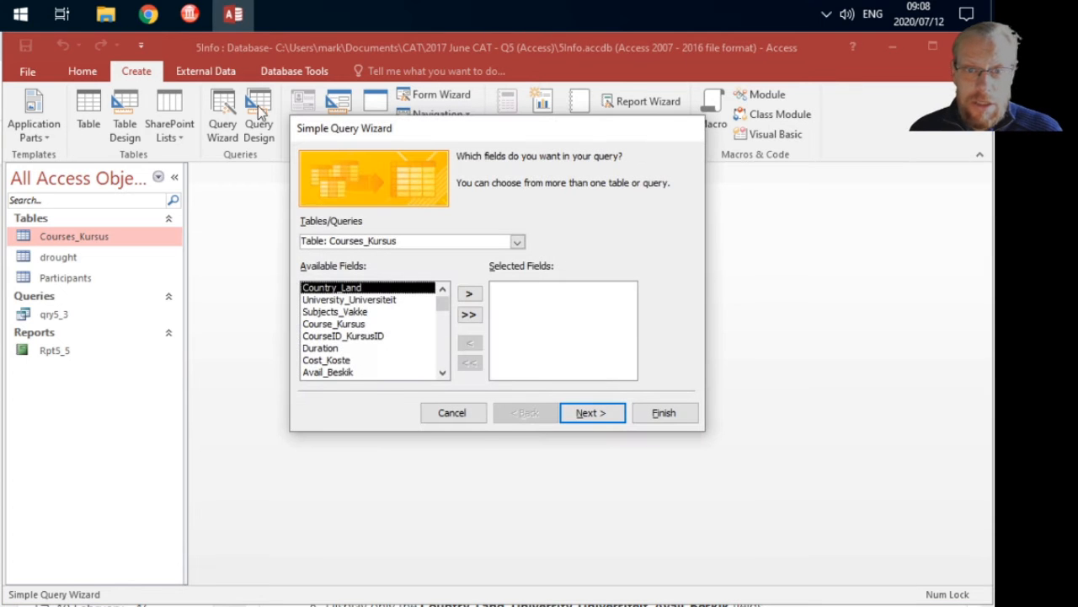
mouse_move(148, 14)
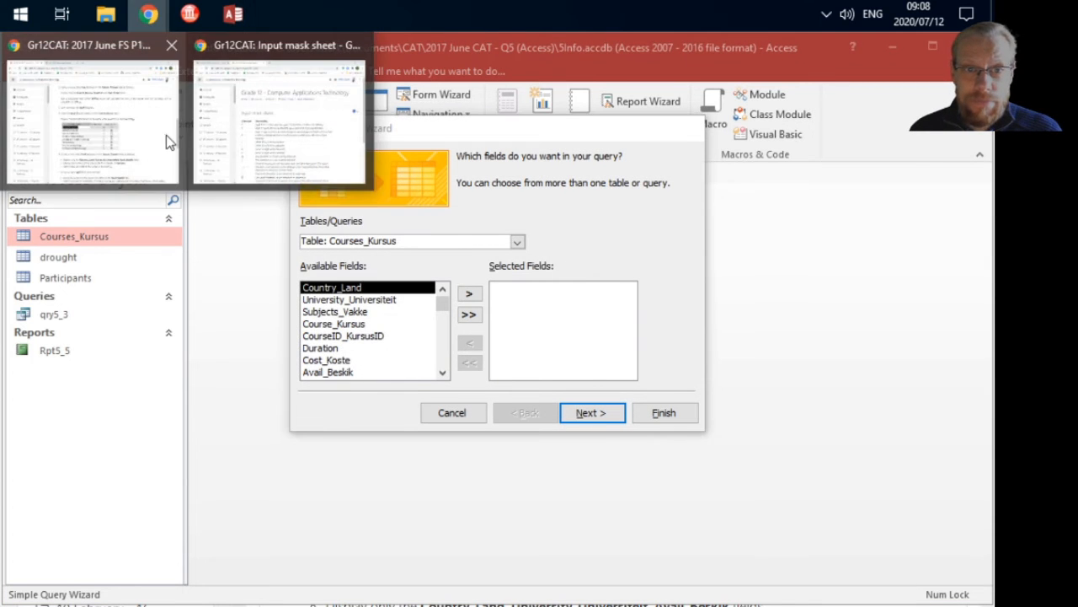
click(166, 135)
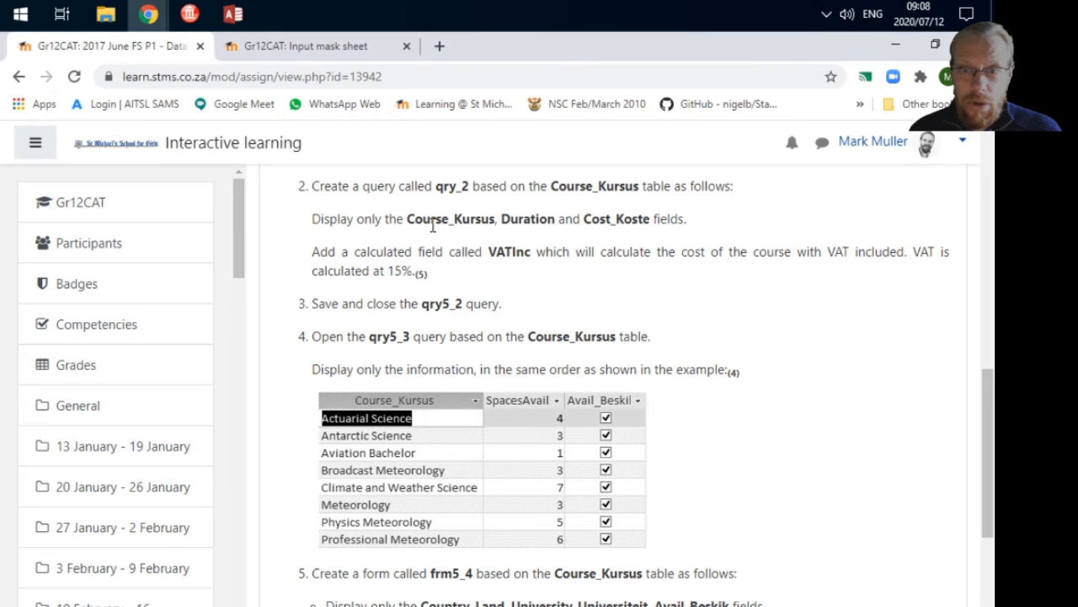
click(232, 15)
Add the Course_Kursus, Duration and Cost_Koste fields to the new query.
click(360, 325)
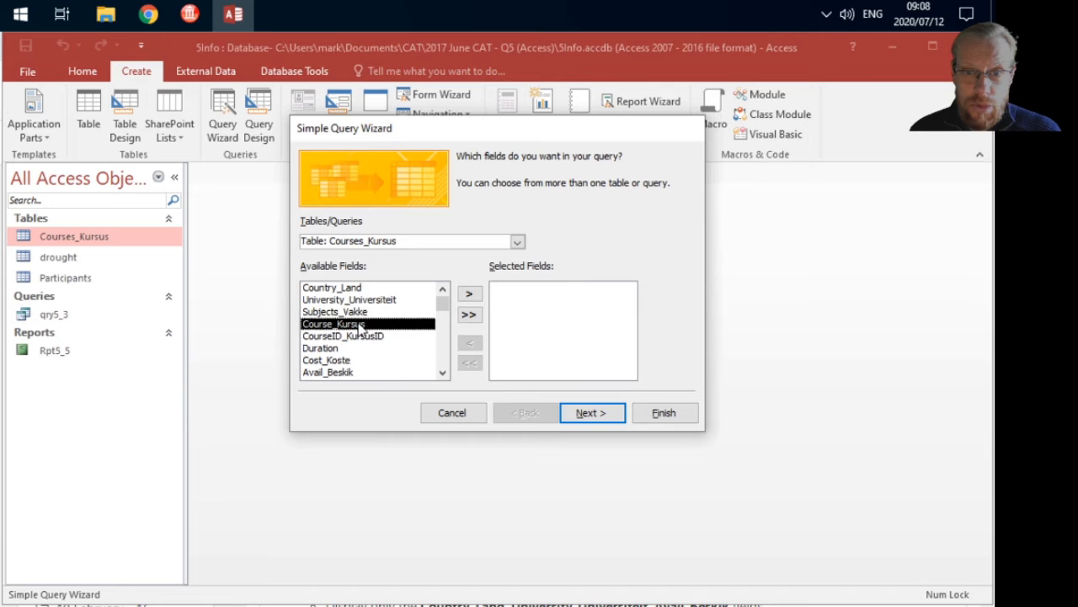
click(470, 293)
click(322, 337)
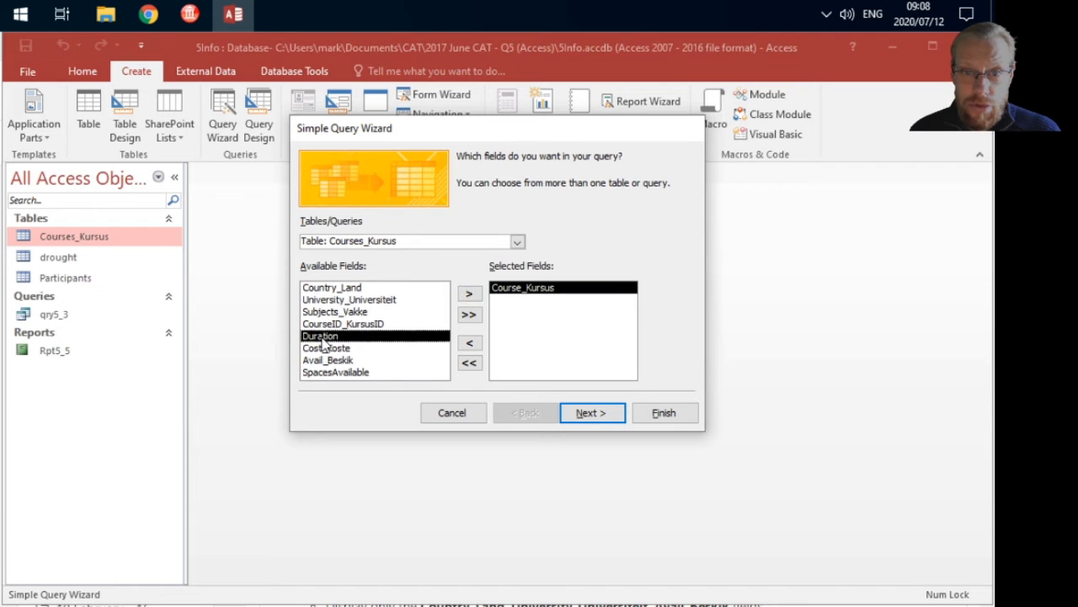
click(470, 293)
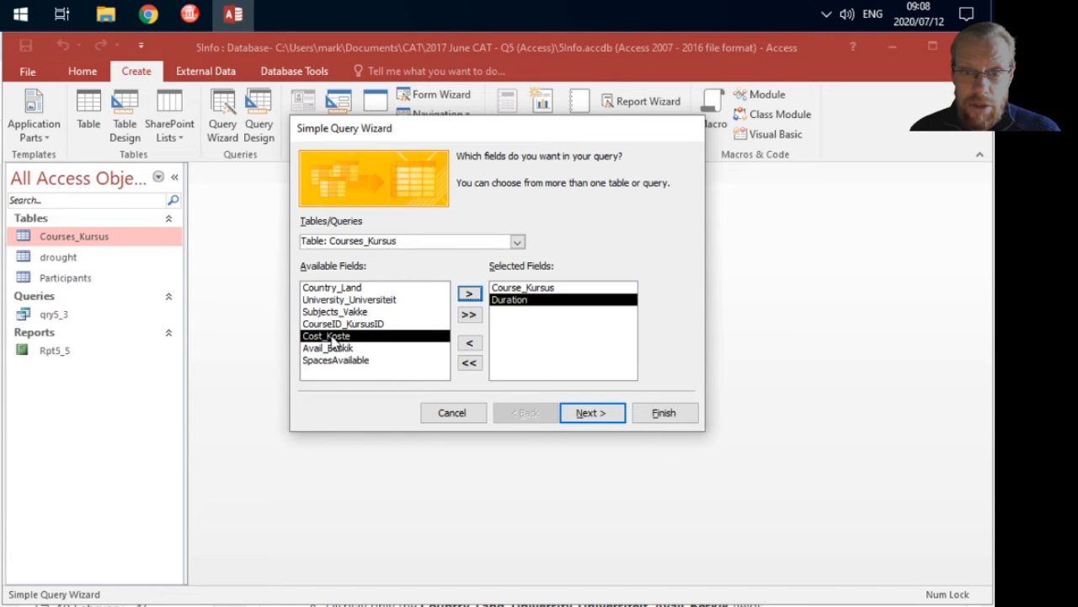
click(470, 293)
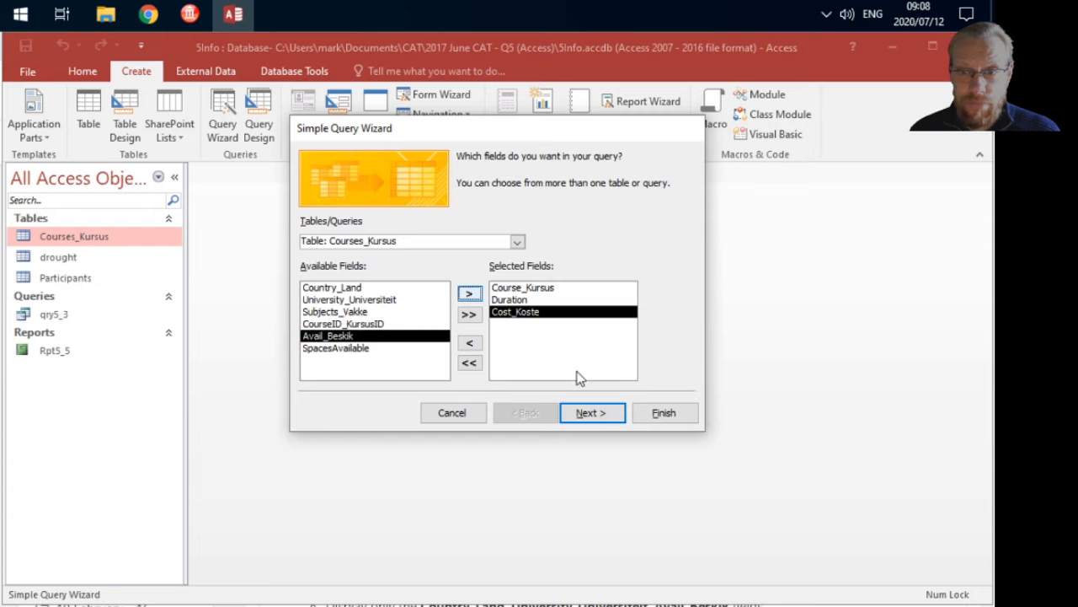
Finish the wizard as a detail query with the default title, opening it to modify the query design.
click(621, 424)
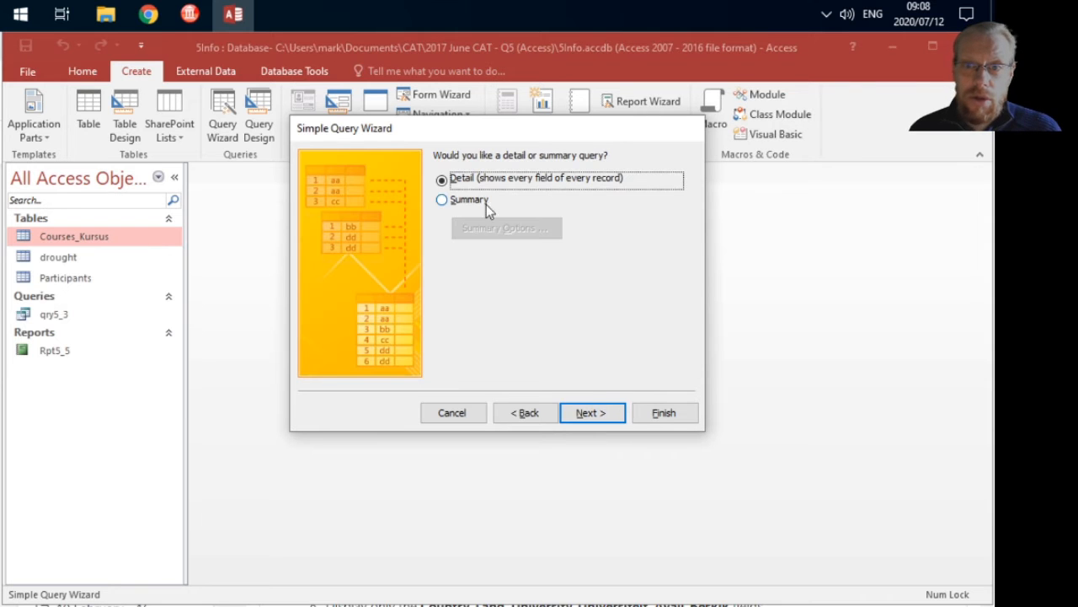
click(588, 413)
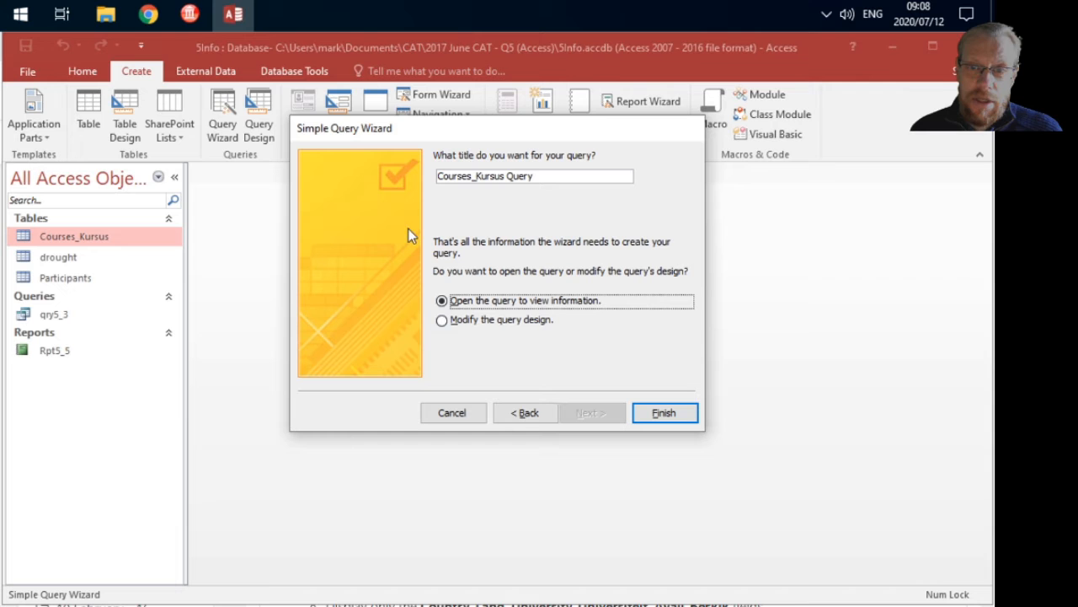
click(441, 320)
click(657, 411)
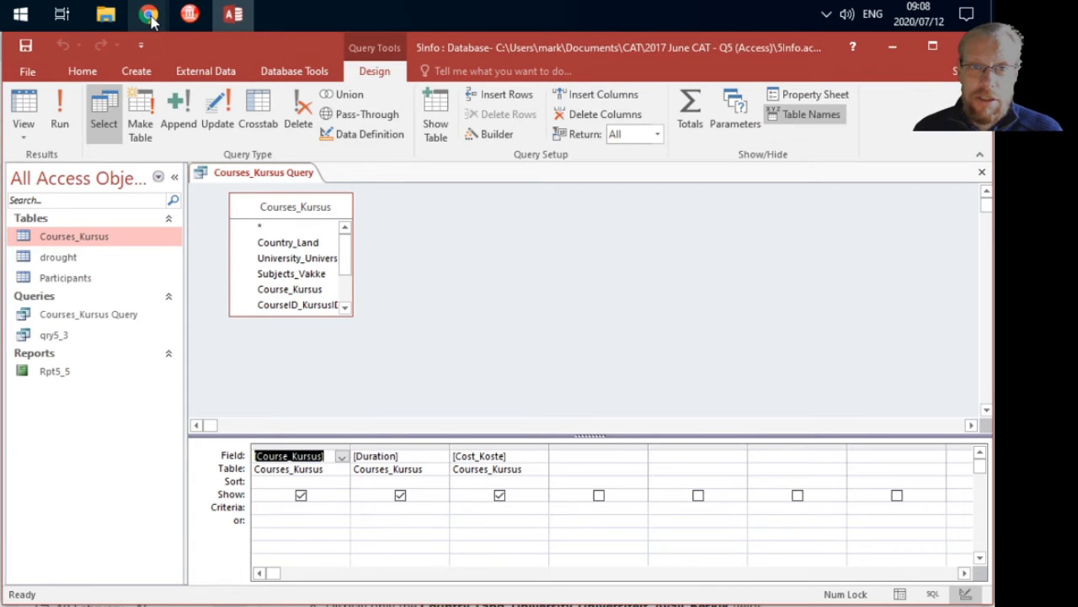
Look up the calculated field's name and VAT rate in the Chrome assignment and return to the first empty query column in Access.
mouse_move(151, 18)
click(126, 91)
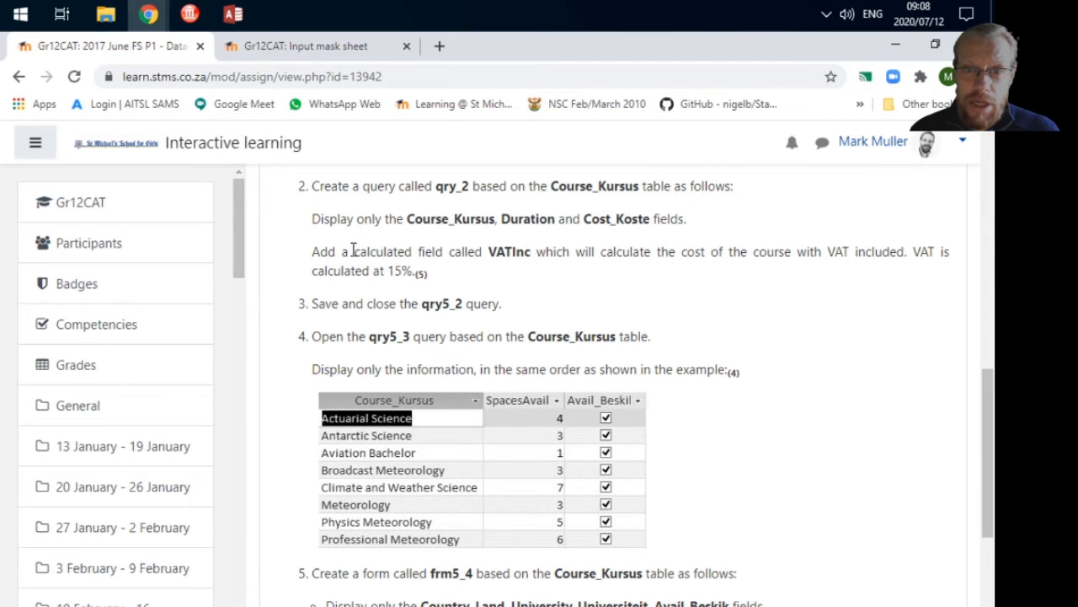
drag(354, 251, 479, 251)
click(501, 251)
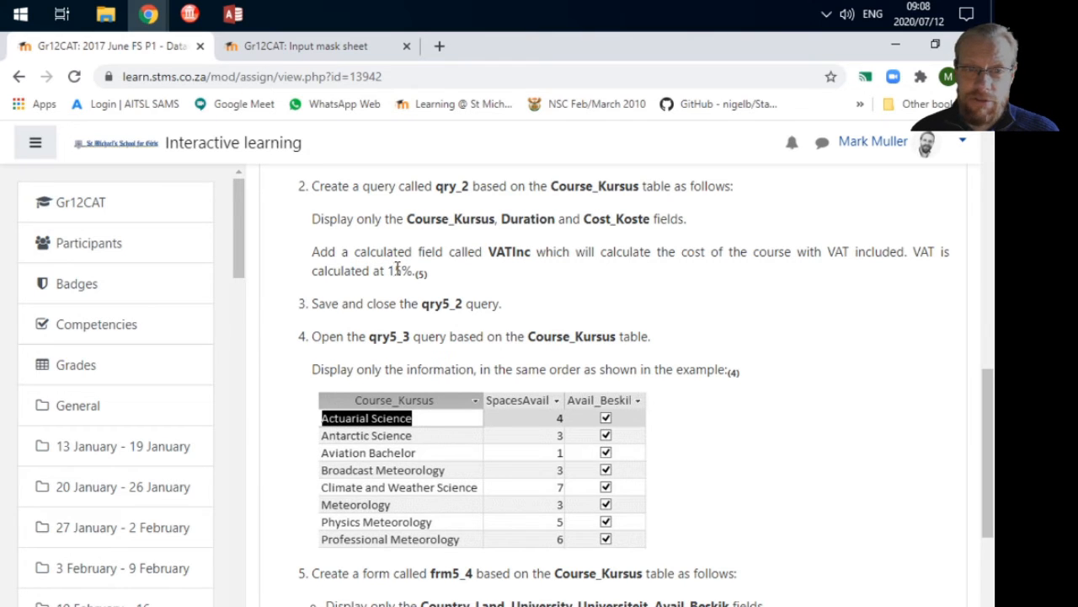
click(233, 15)
click(582, 455)
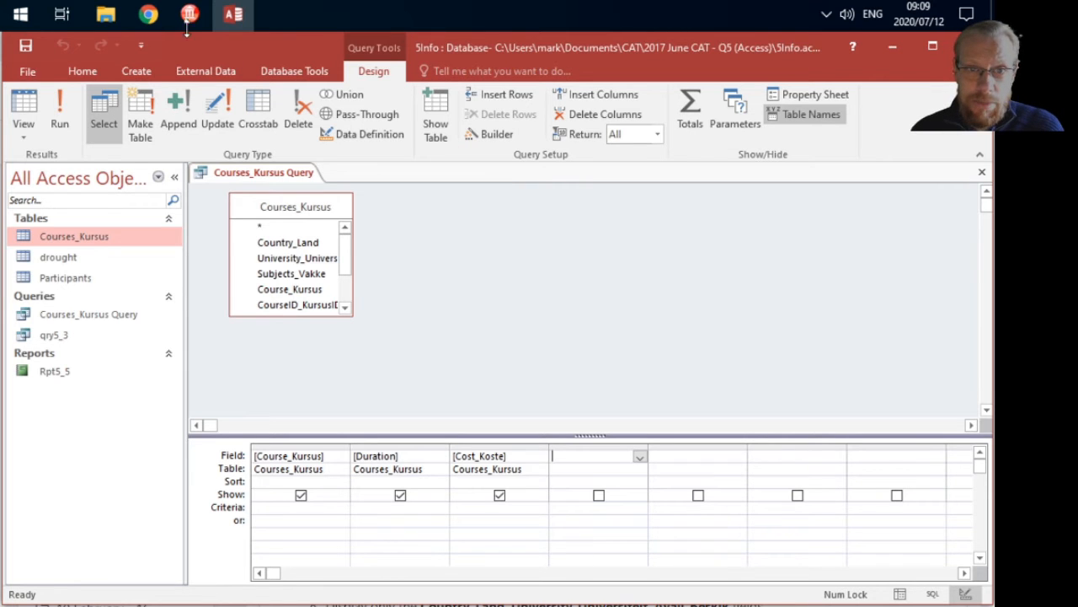
click(149, 15)
click(113, 150)
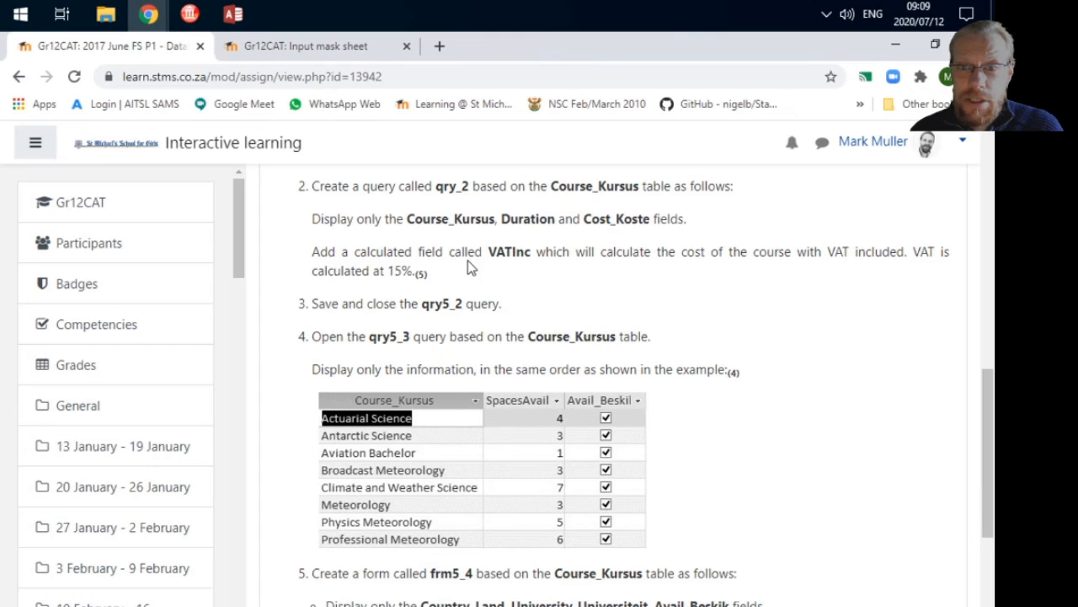
click(233, 15)
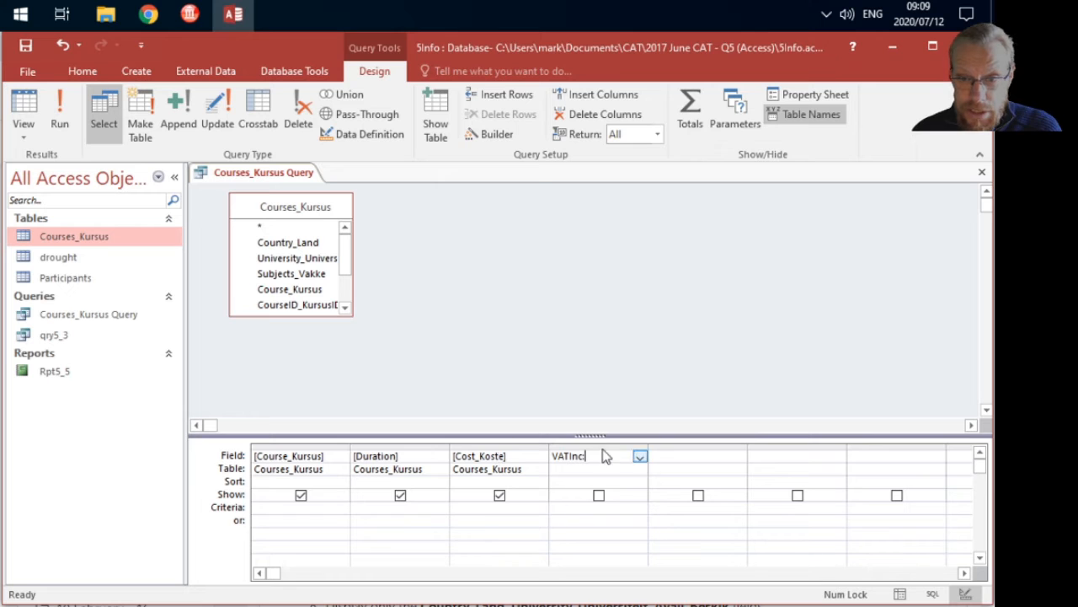
Enter VATInc:Cost_Koste*1.15 as the calculated field after Cost_Koste, rechecking the VAT instructions in Chrome along the way.
text(Cos)
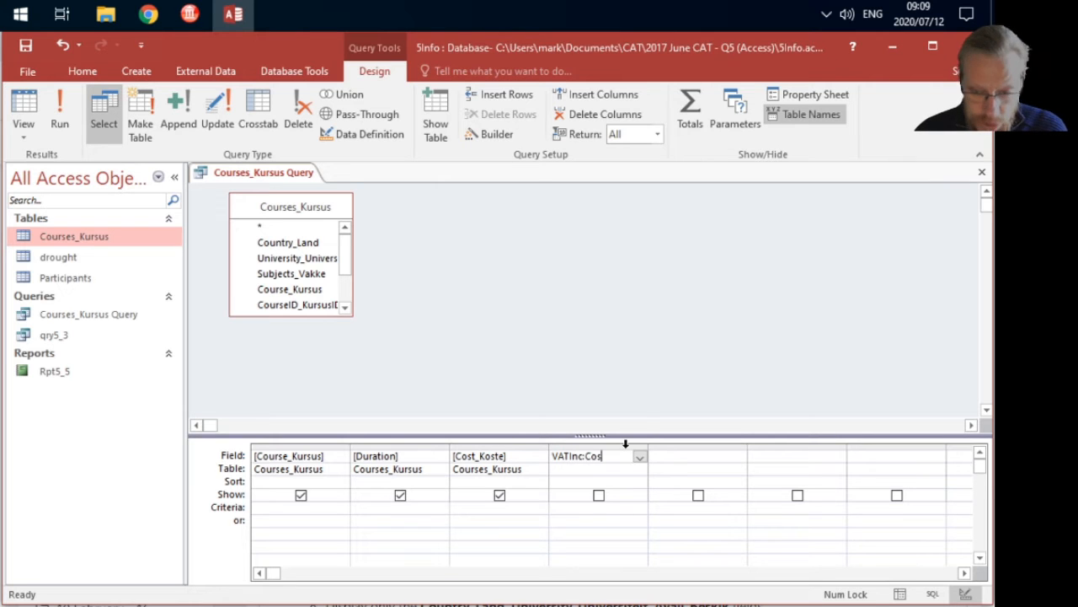
text(t_Kos)
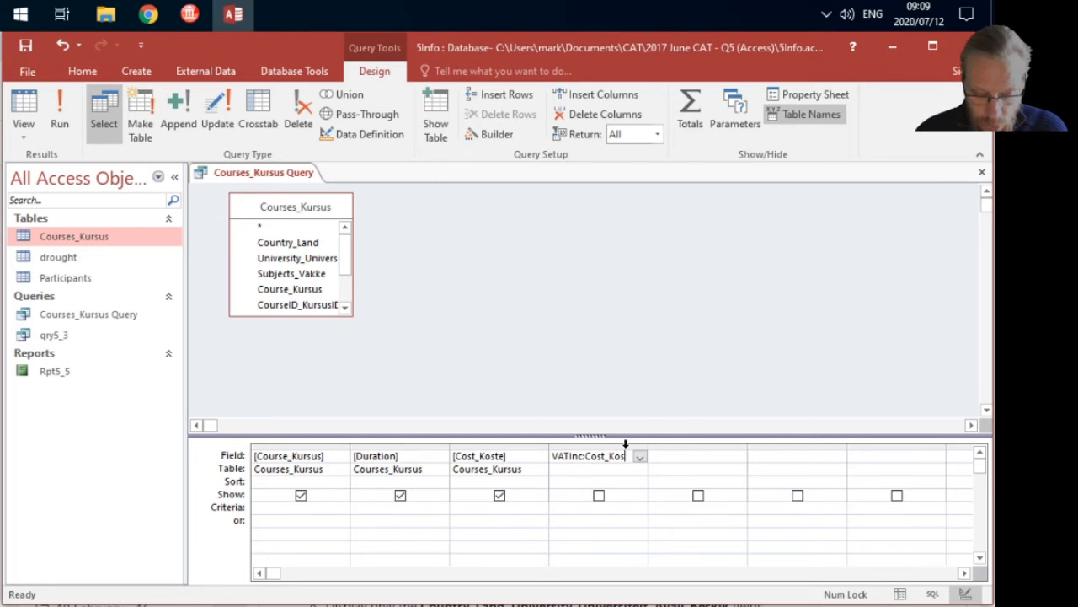
text(te)
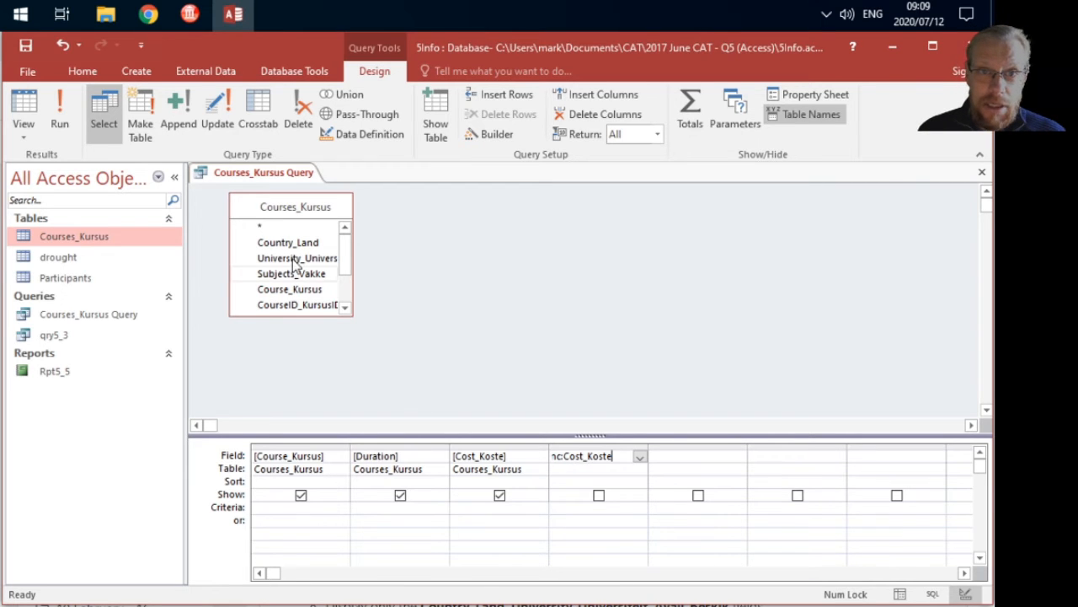
mouse_move(147, 15)
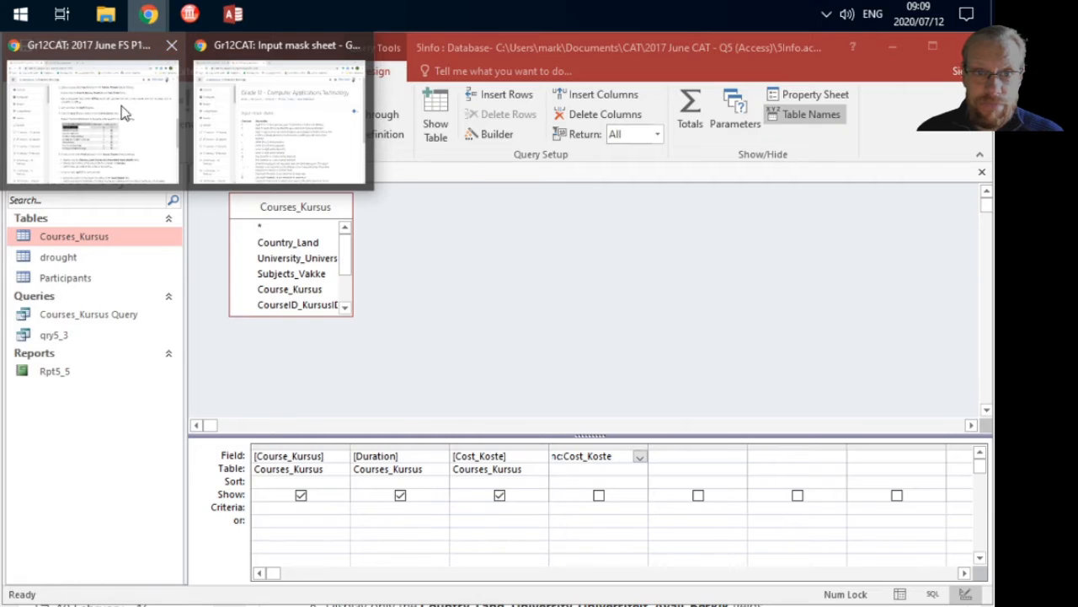
click(113, 128)
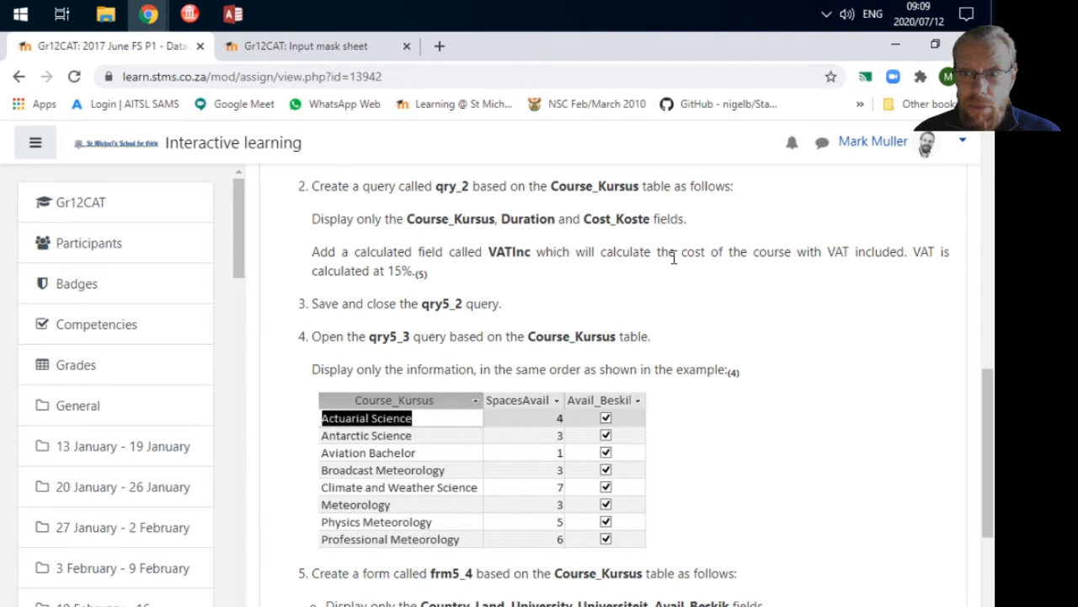
click(233, 15)
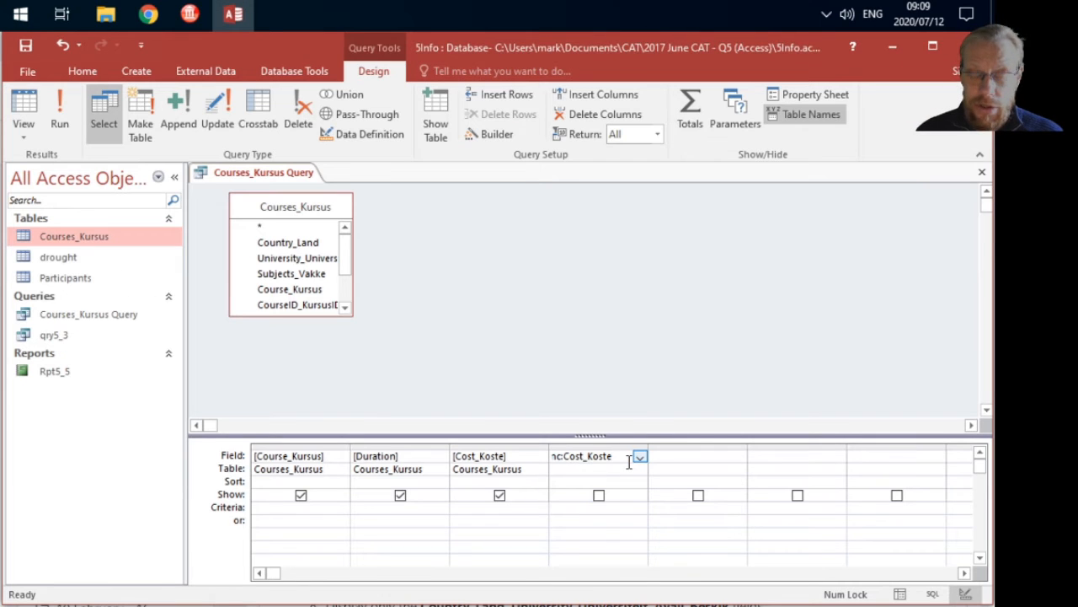
text(*)
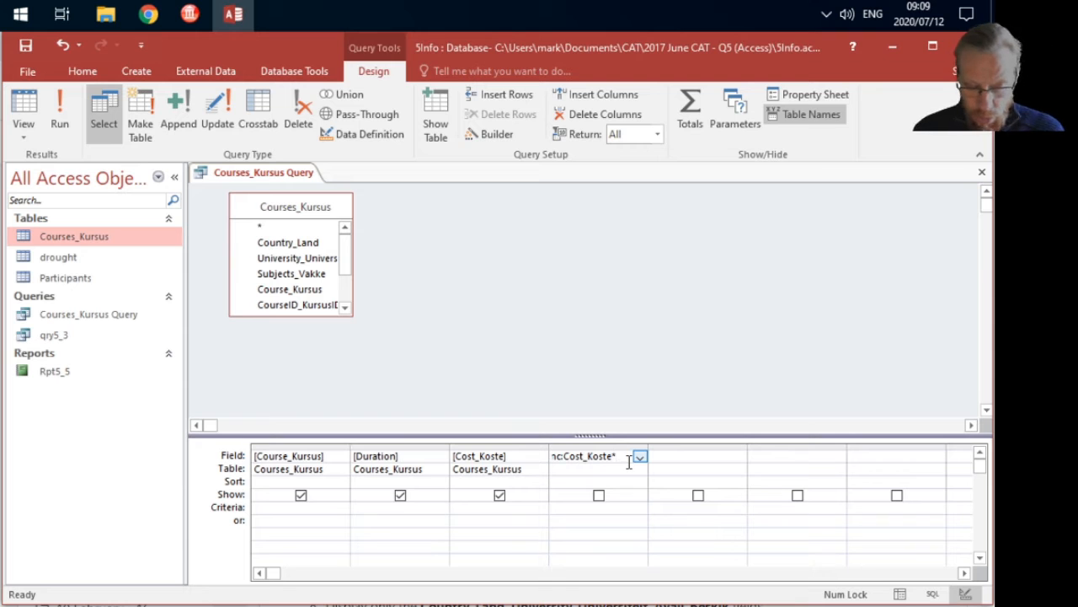
text(1.15)
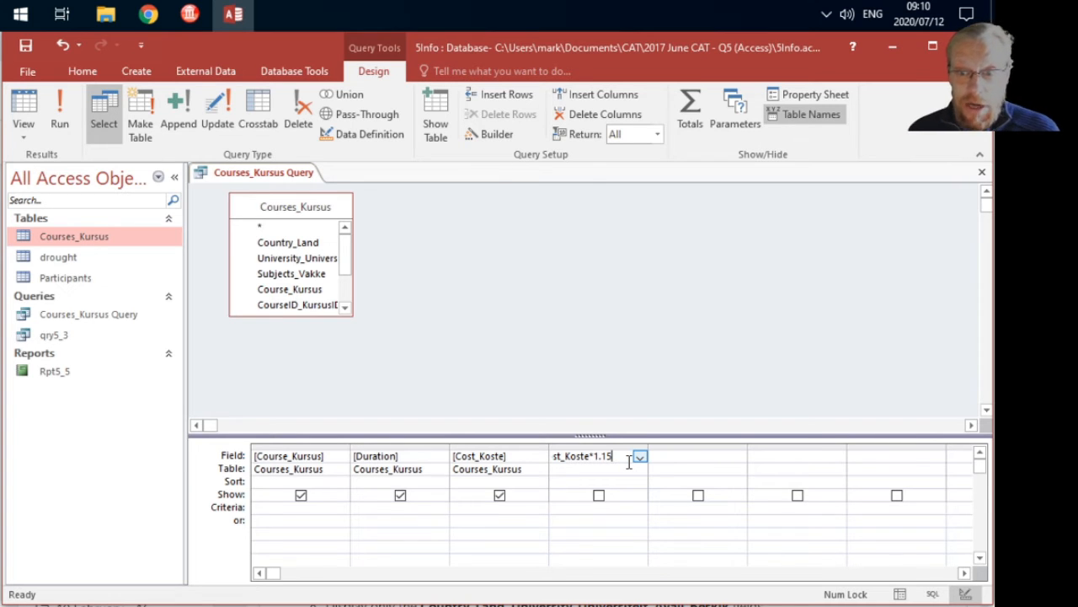
Correct the VATInc multiplier to 1,15 and view the query in Datasheet view with the calculated field shown.
click(603, 500)
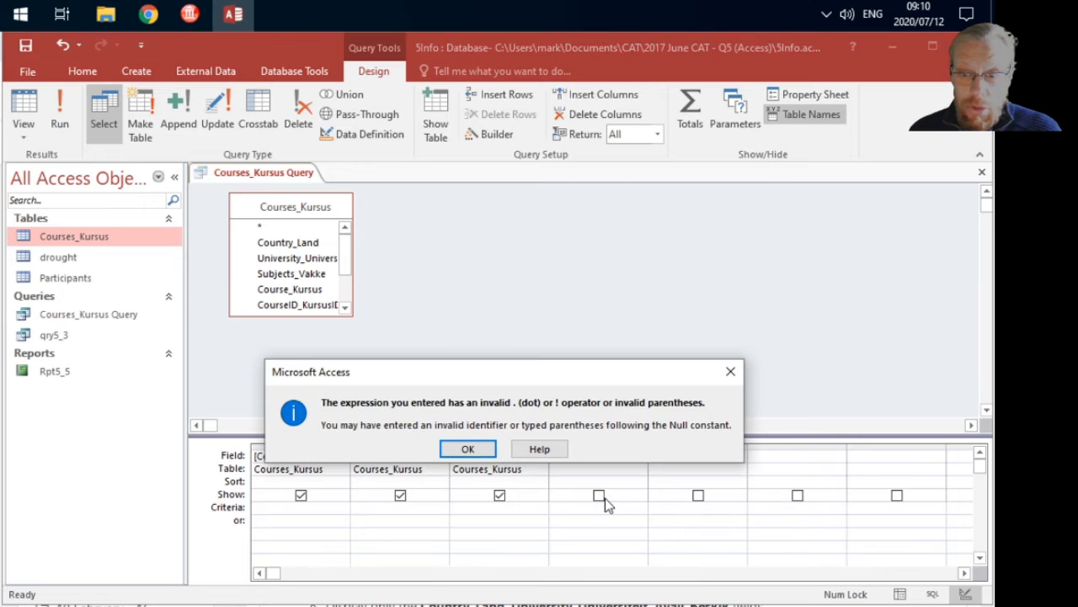
click(465, 449)
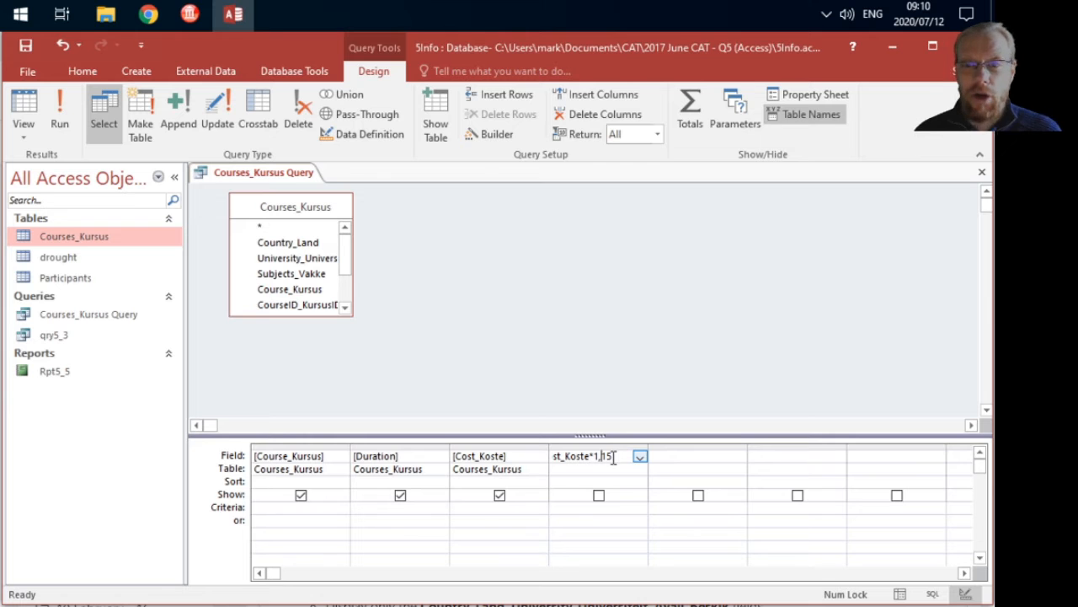
click(599, 495)
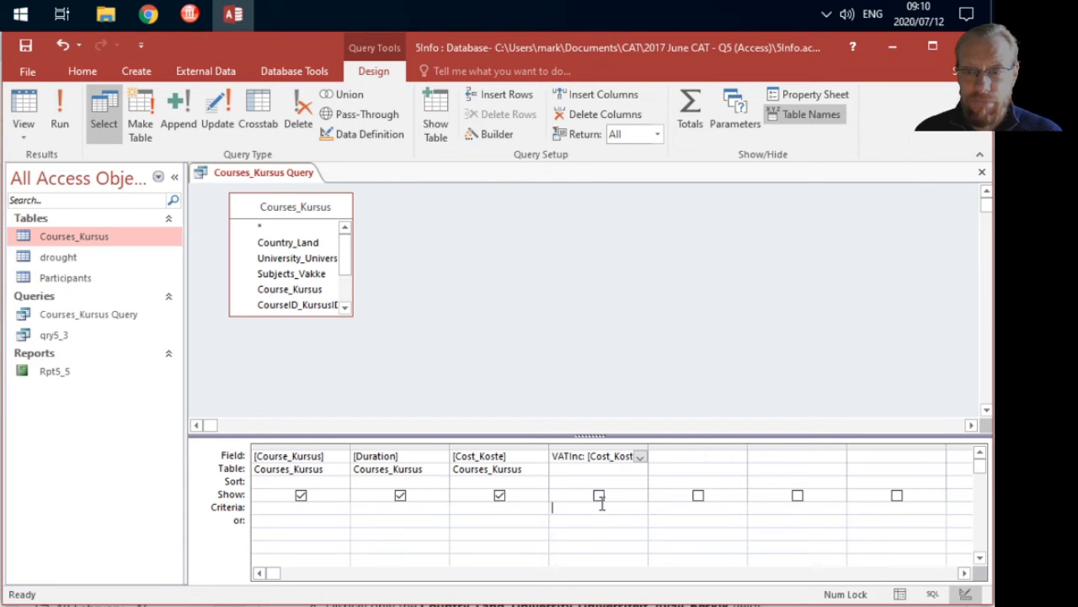
key(Down)
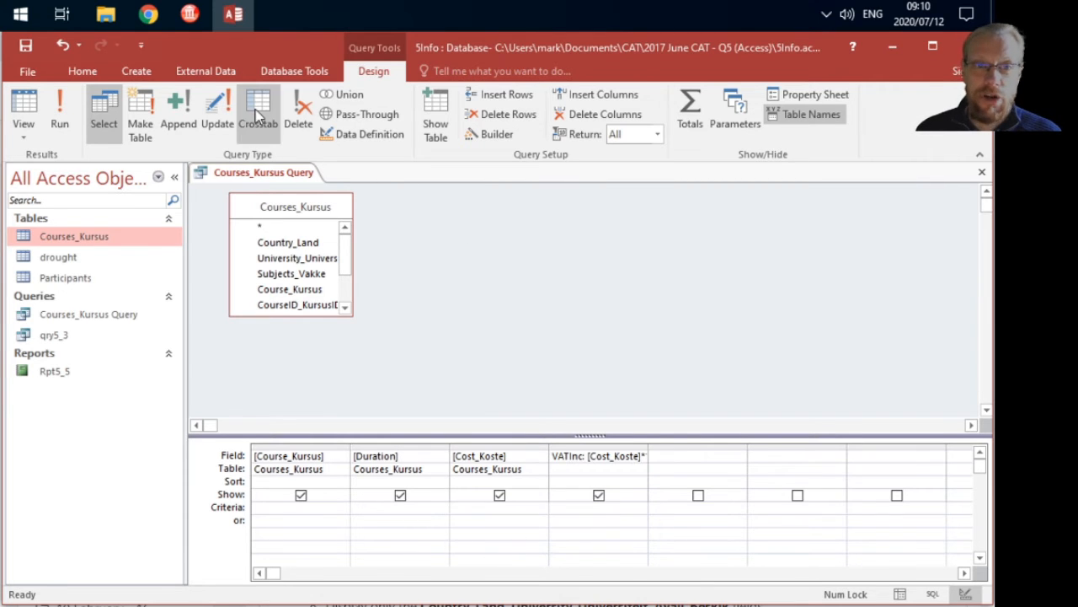
click(23, 105)
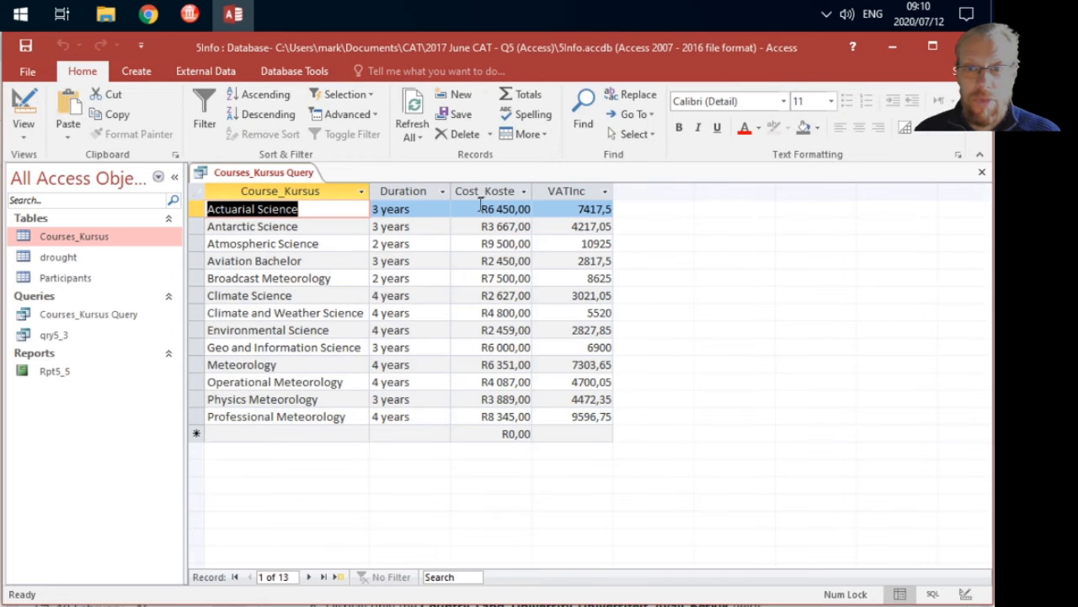
Recheck the VATInc instructions in the Chrome assignment and return to the query's Design view in Access.
click(150, 15)
click(161, 127)
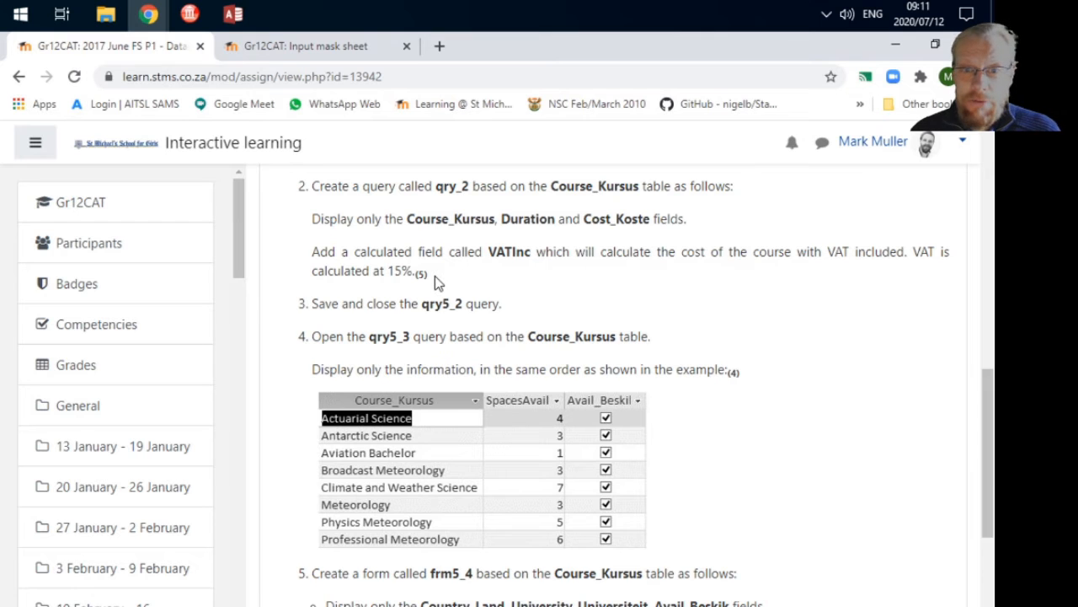
click(234, 14)
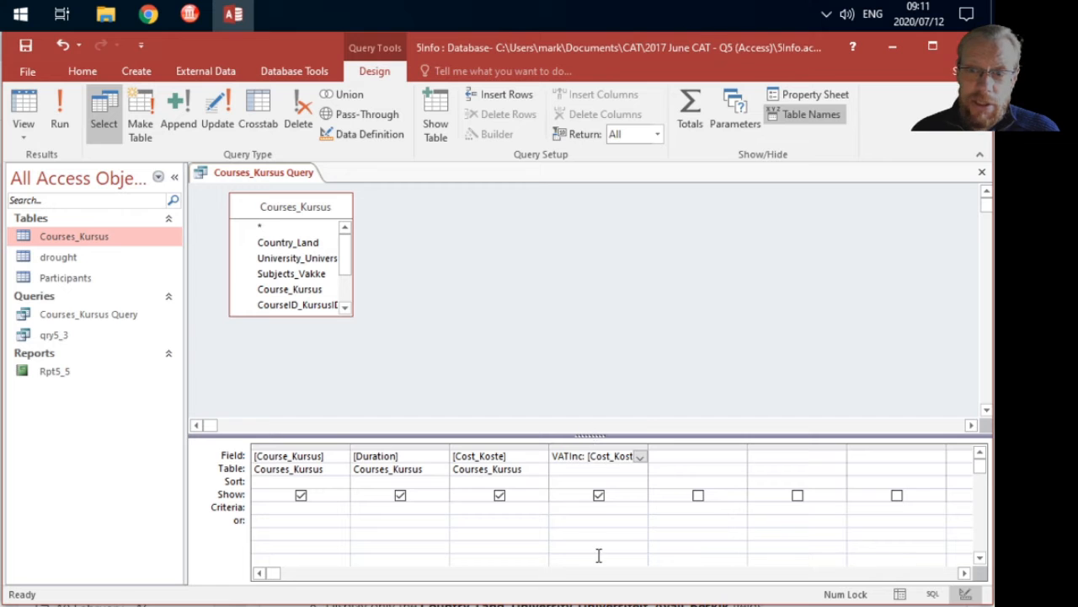
Set the VATInc field's format to Currency in its properties and show the query in Datasheet view.
click(601, 446)
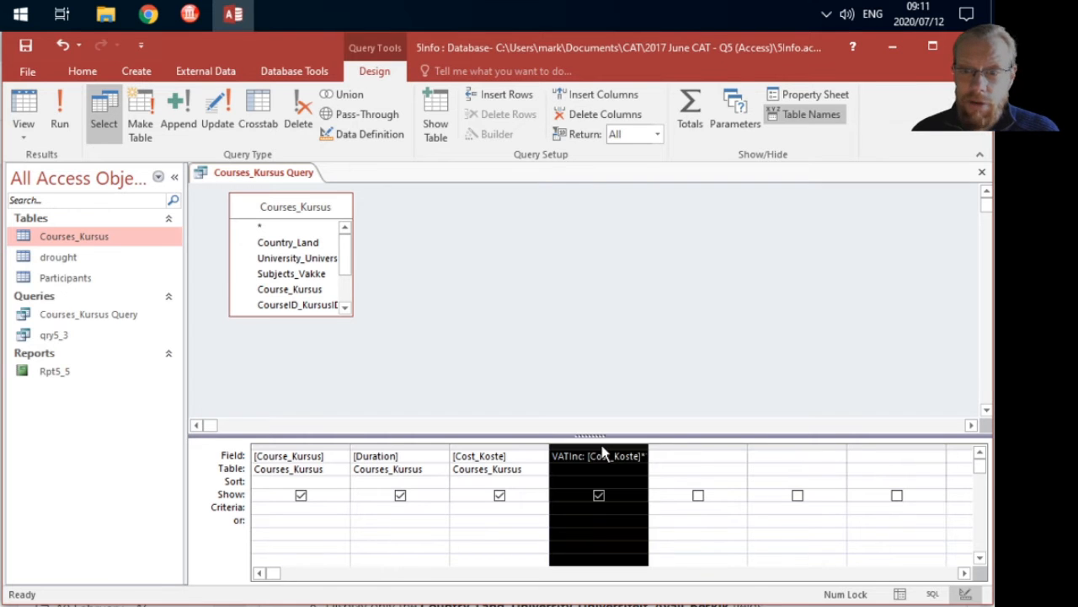
right_click(602, 452)
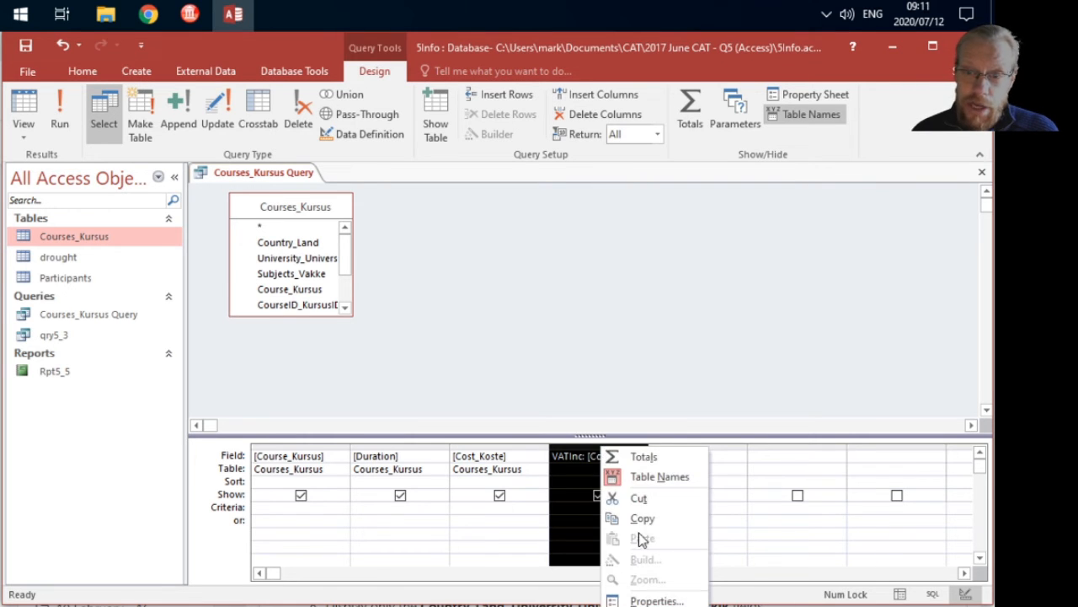
click(648, 599)
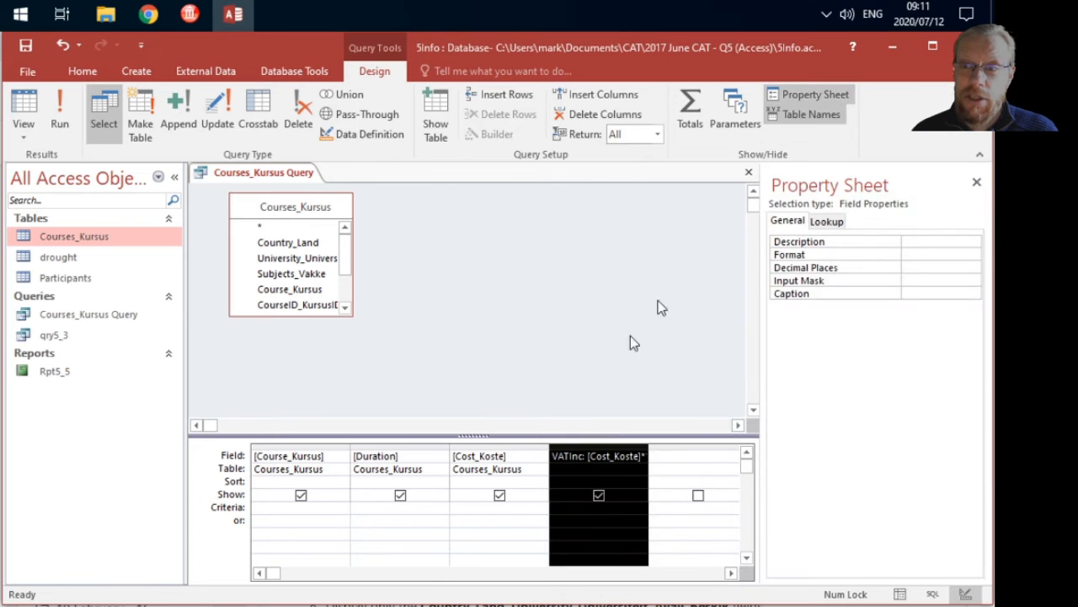
click(923, 255)
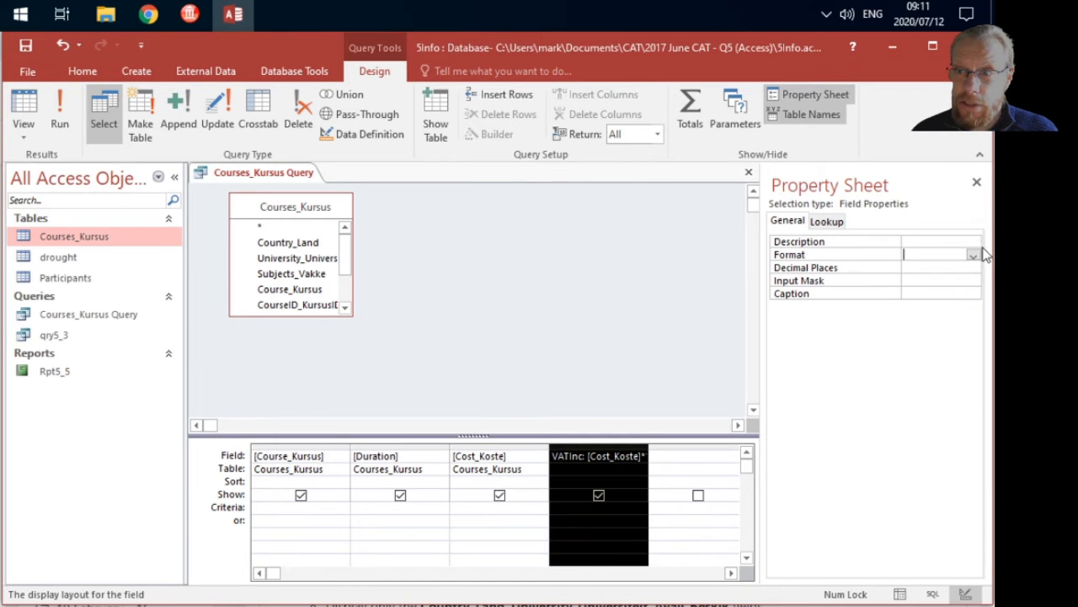
click(974, 255)
click(955, 280)
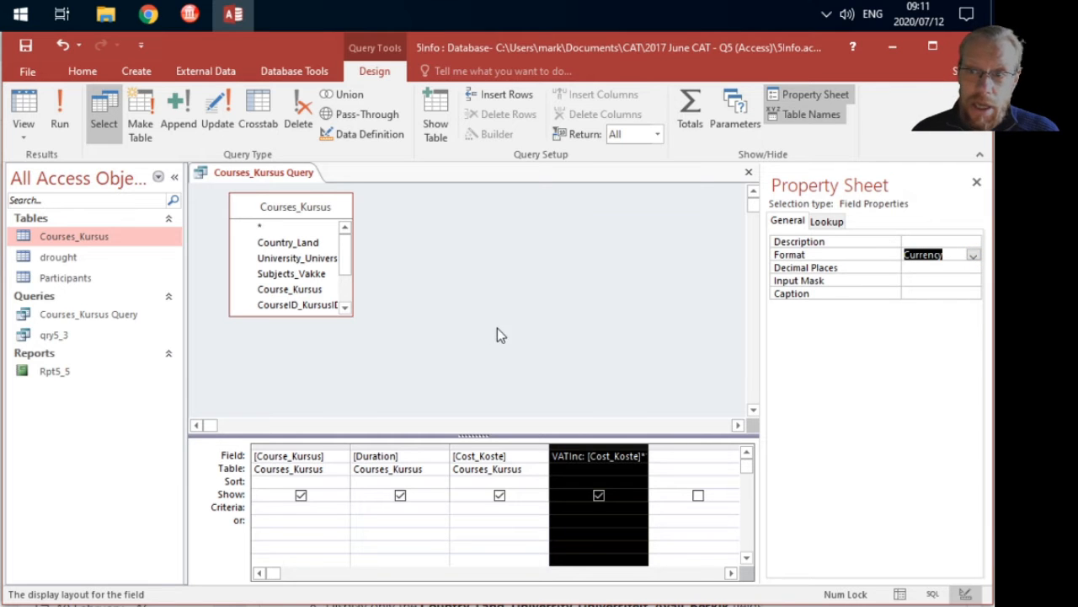
click(23, 114)
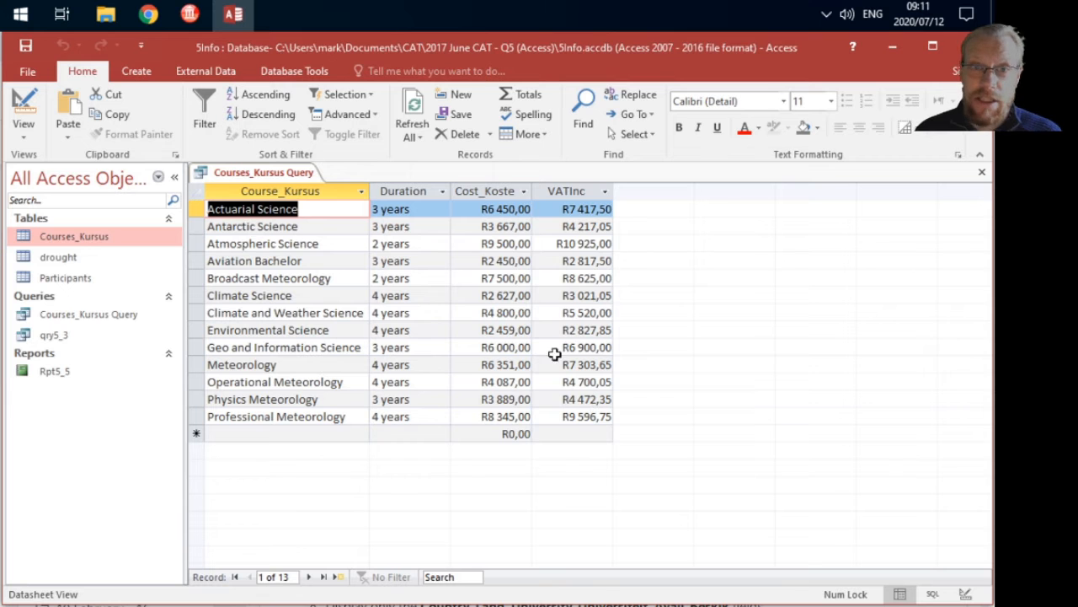
Read the next query instructions in the Chrome assignment, return to Access, and close Courses_Kursus Query with its design changes saved.
click(150, 17)
click(88, 126)
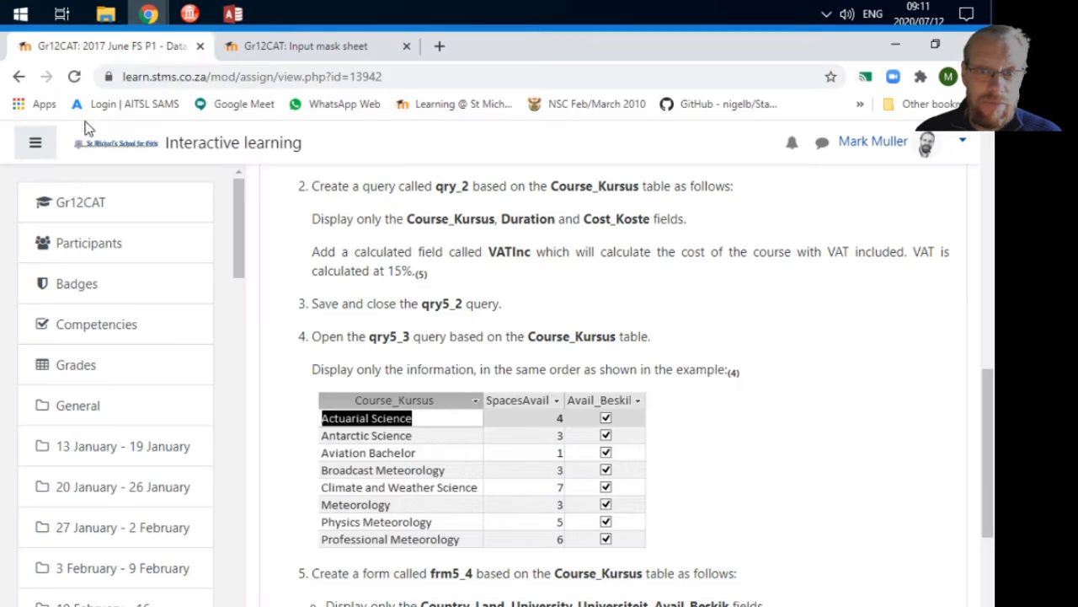
scroll(628, 367, down, 1)
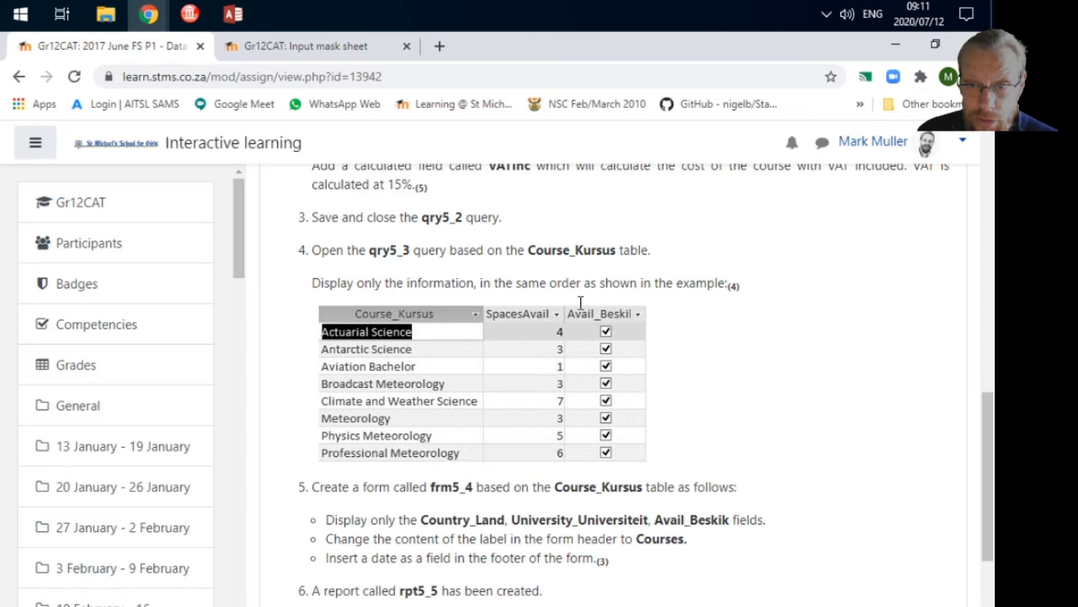
click(236, 15)
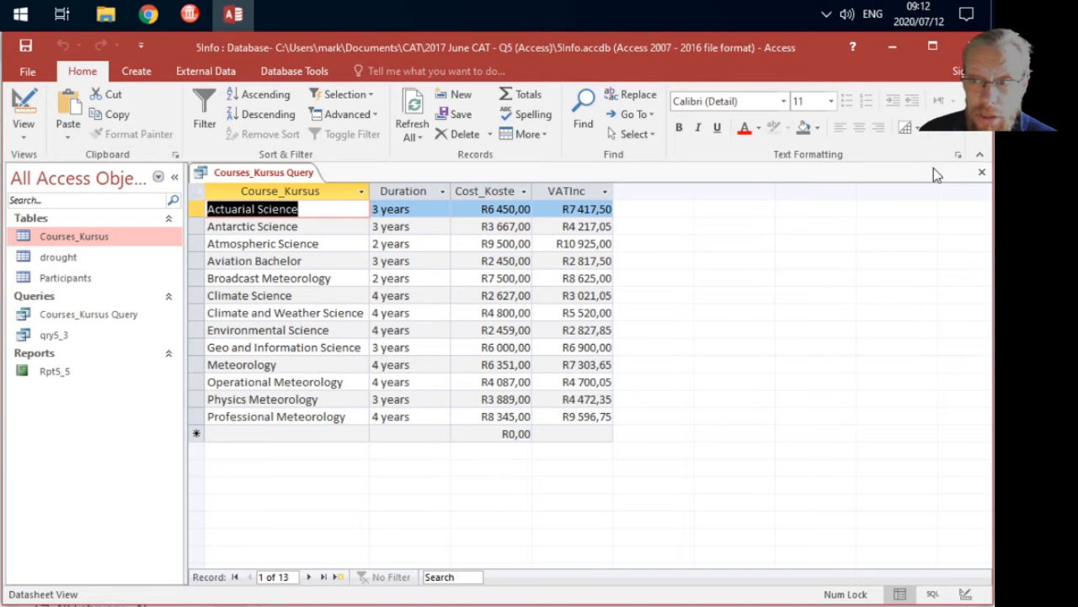
click(984, 172)
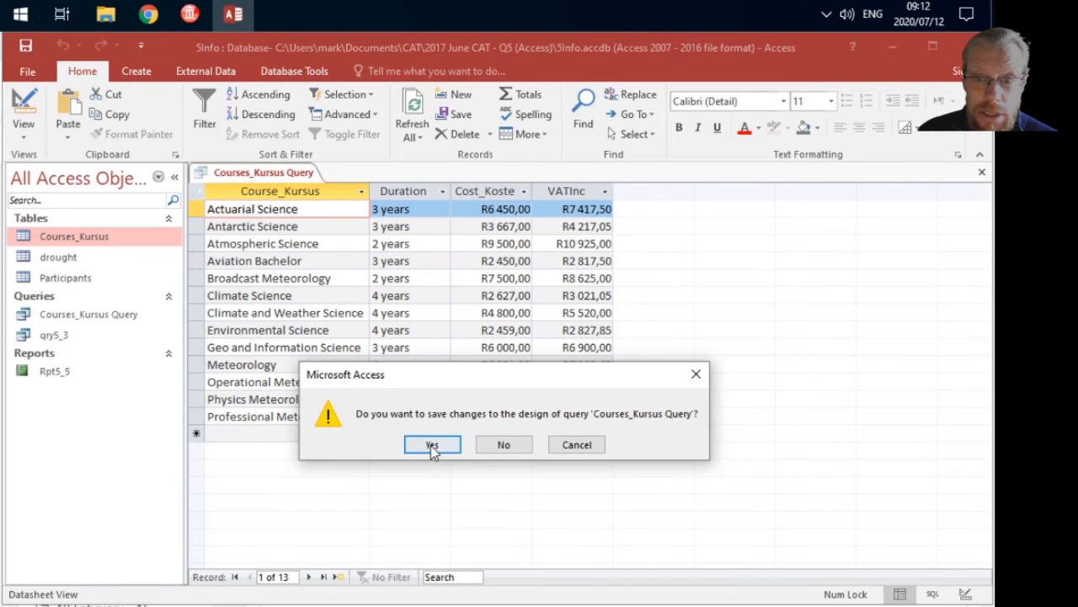
click(433, 446)
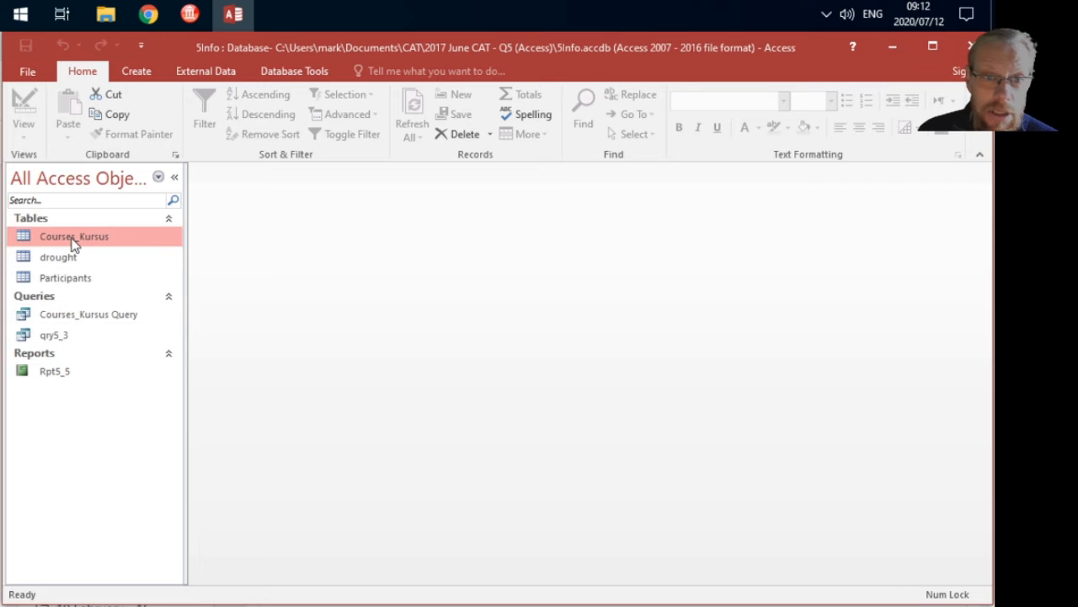
Rename Courses_Kursus Query as qry5_2.
click(65, 317)
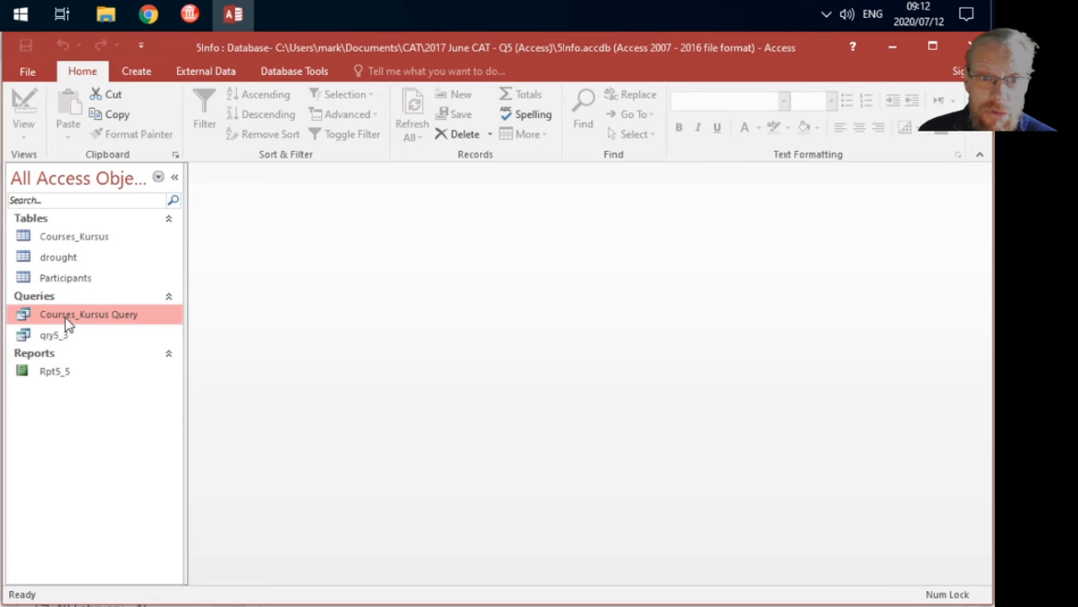
right_click(65, 316)
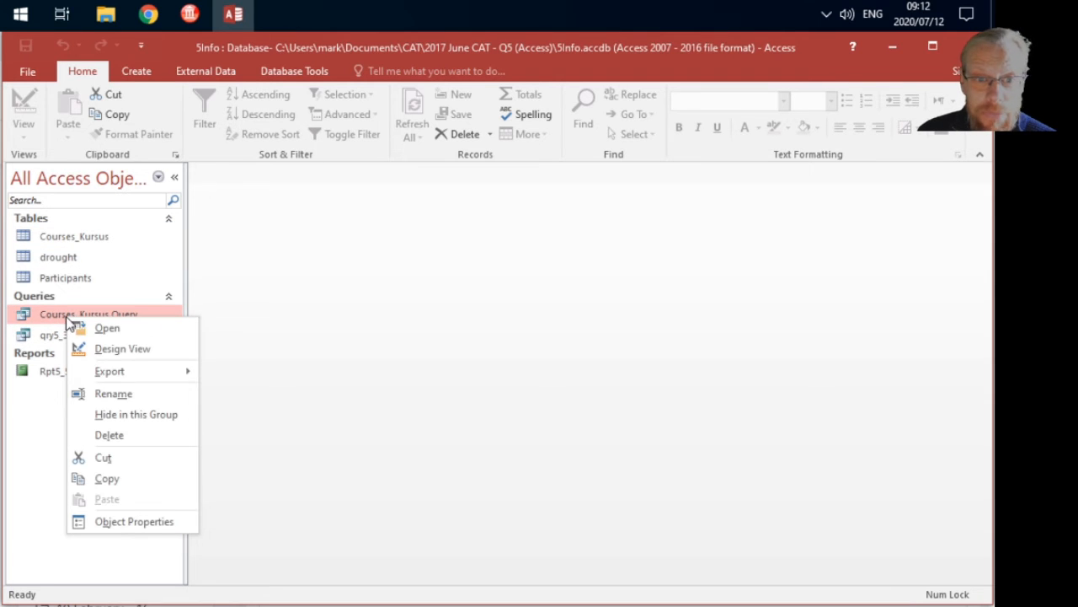
click(126, 395)
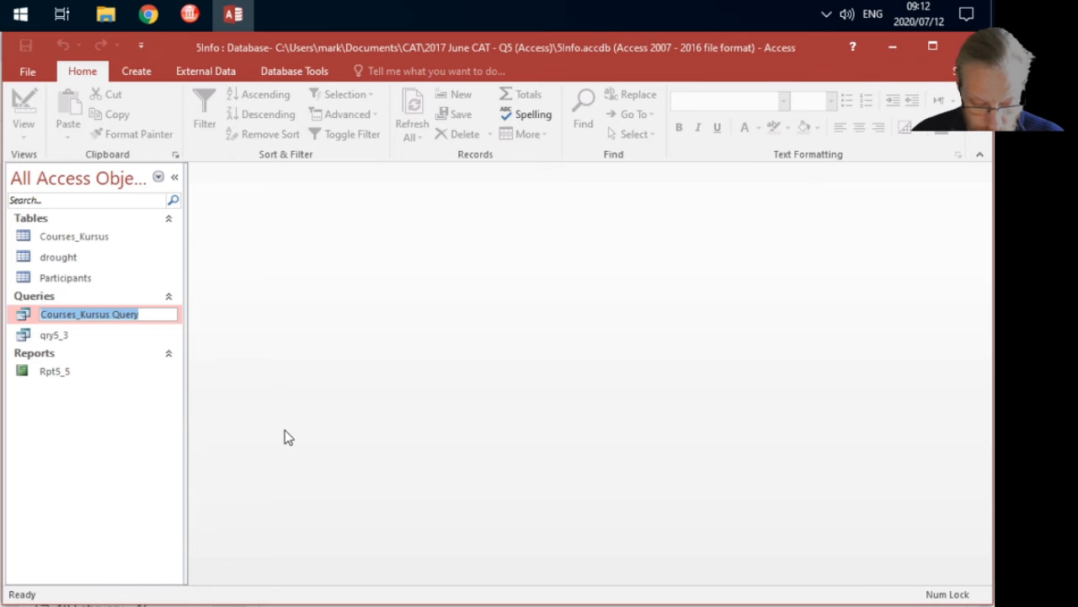
text(qry)
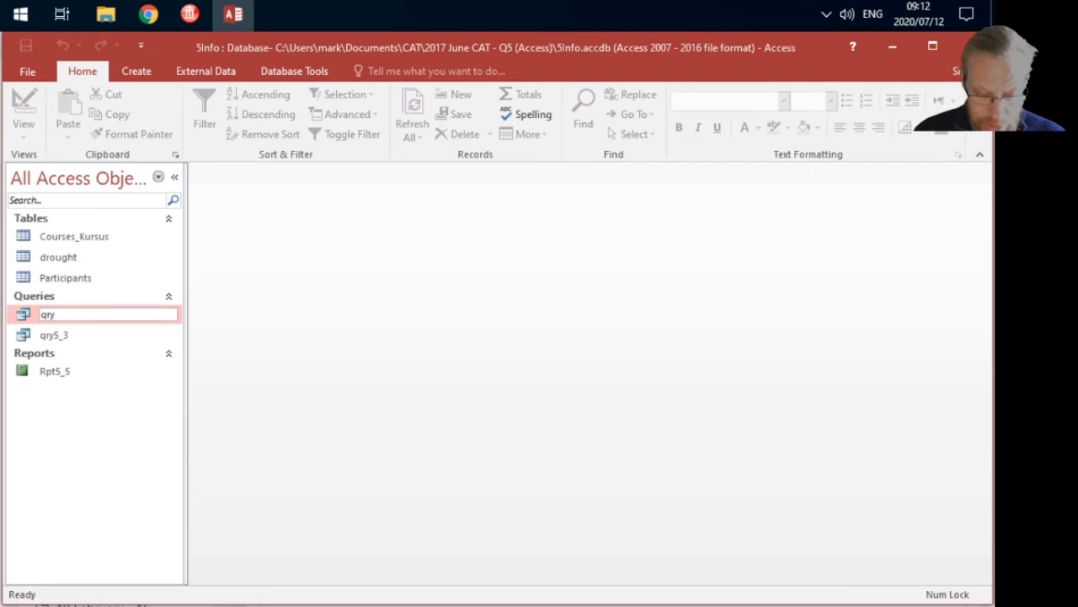
text(5_2)
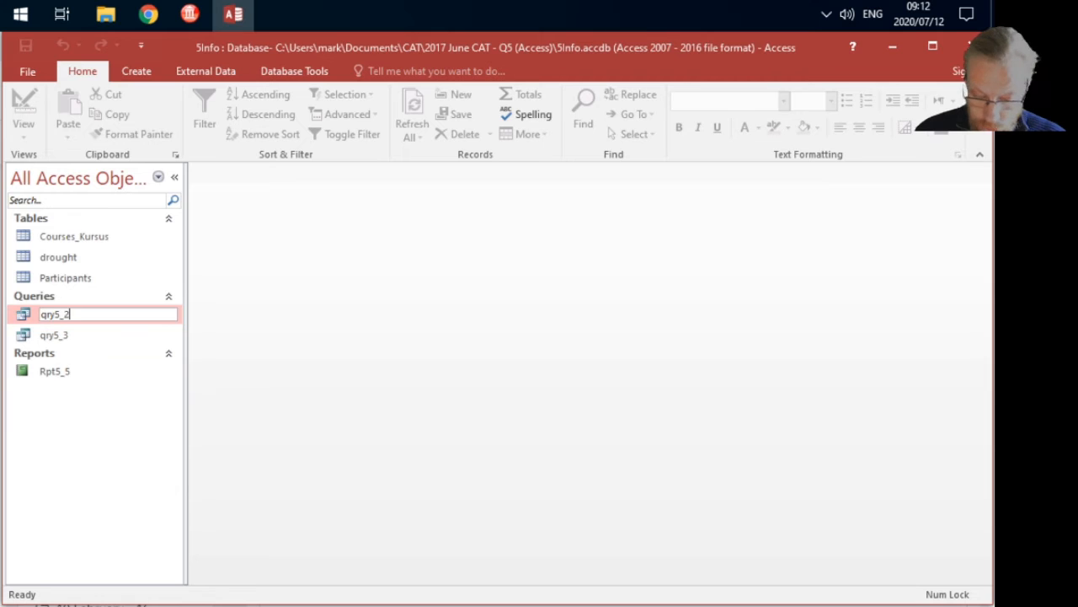
key(Return)
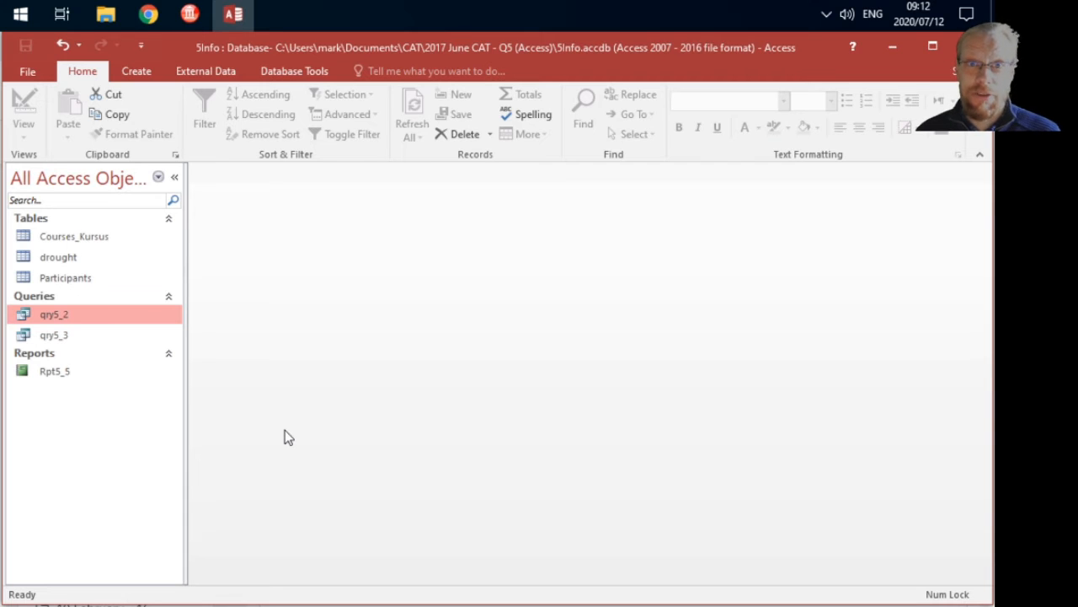
Open the qry5_3 query in Design view and check its required fields against the example in the Chrome assignment.
click(72, 336)
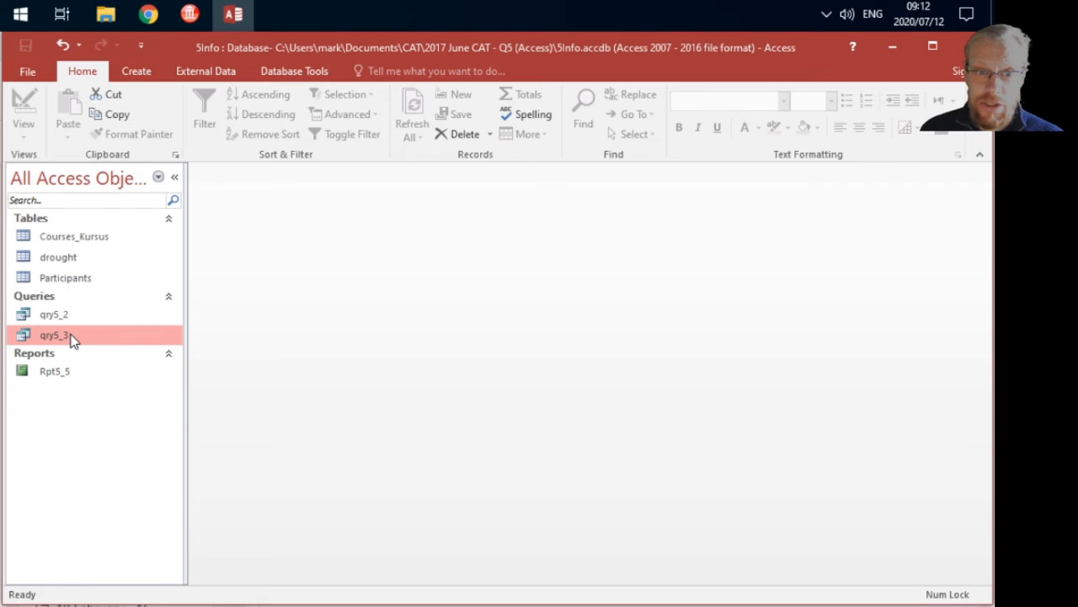
right_click(71, 338)
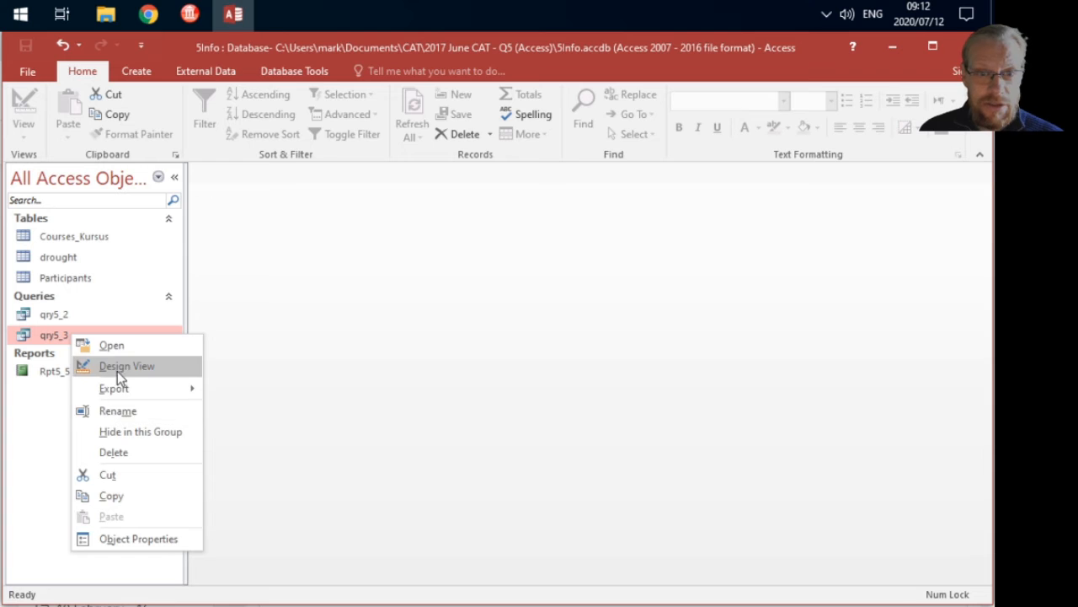
click(117, 367)
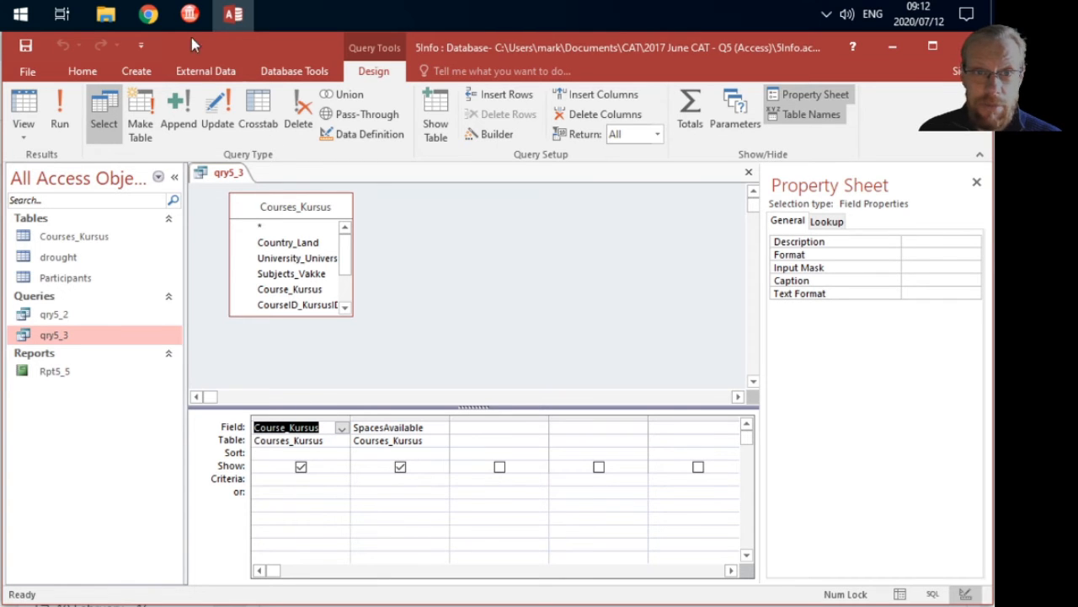
mouse_move(146, 14)
click(125, 108)
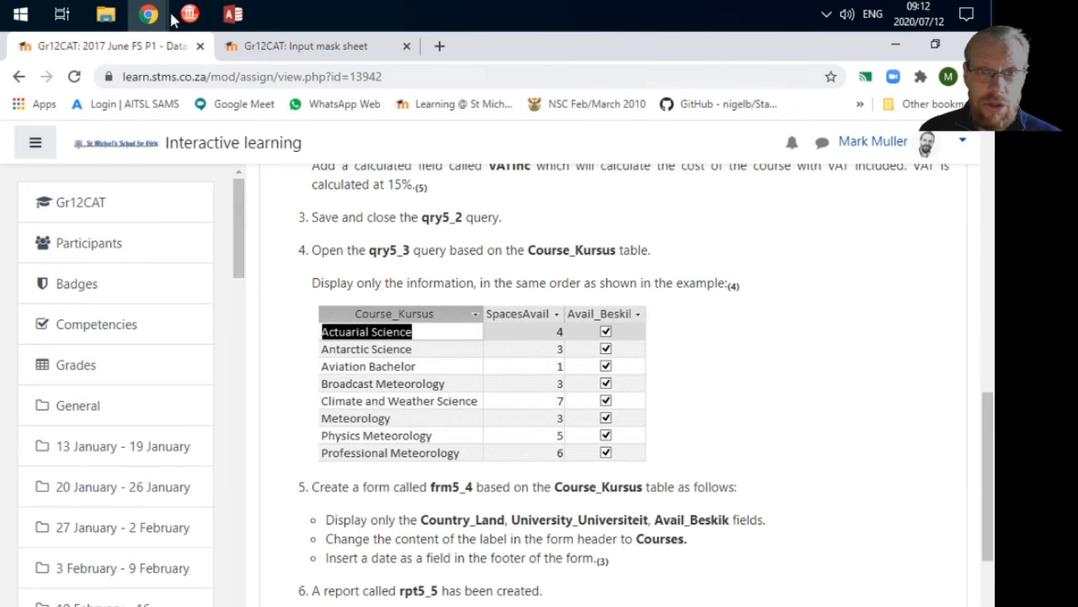
click(233, 14)
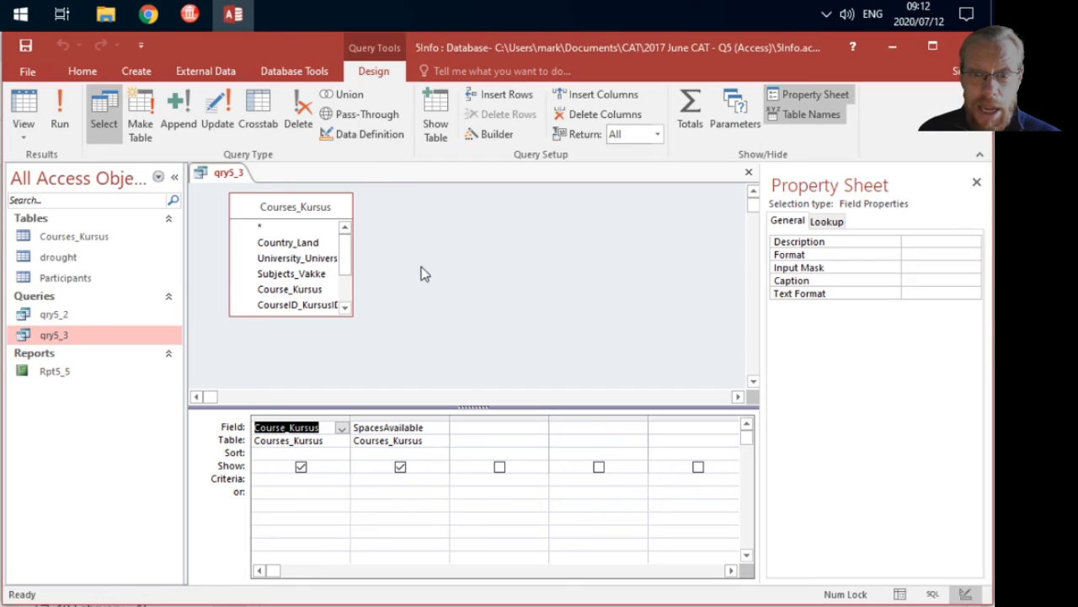
Add Avail_Beskik as the third field of qry5_3 and show the query in Datasheet view.
click(498, 417)
scroll(344, 258, down, 2)
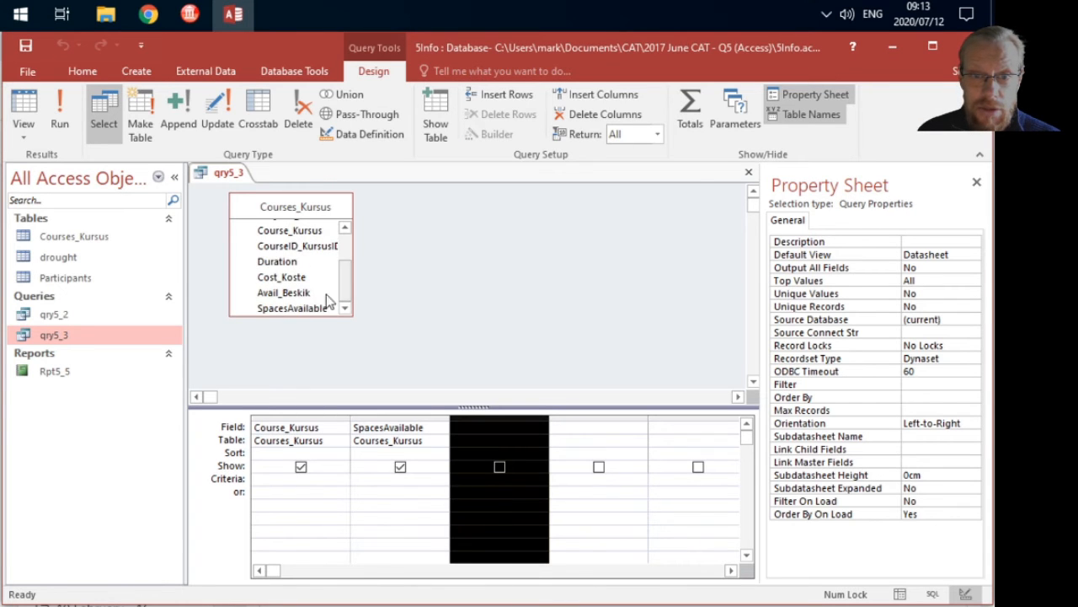
click(508, 431)
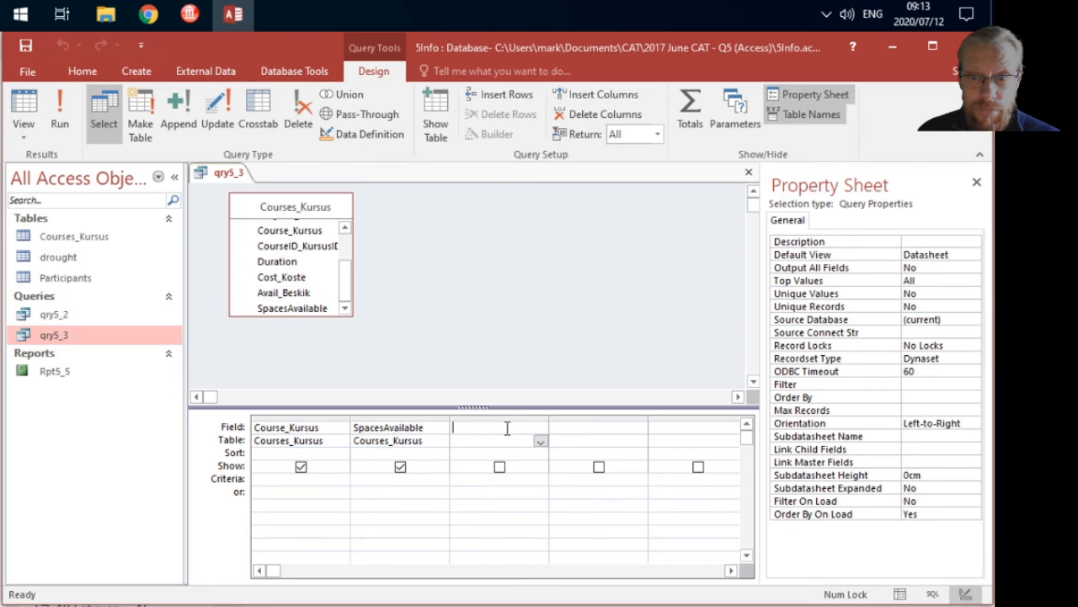
click(539, 430)
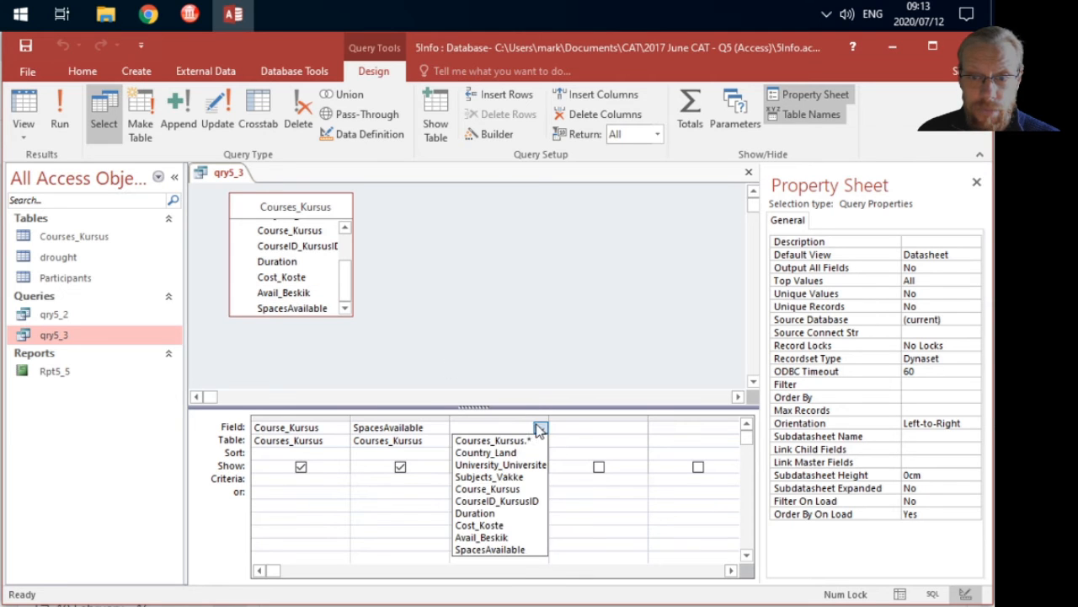
click(529, 538)
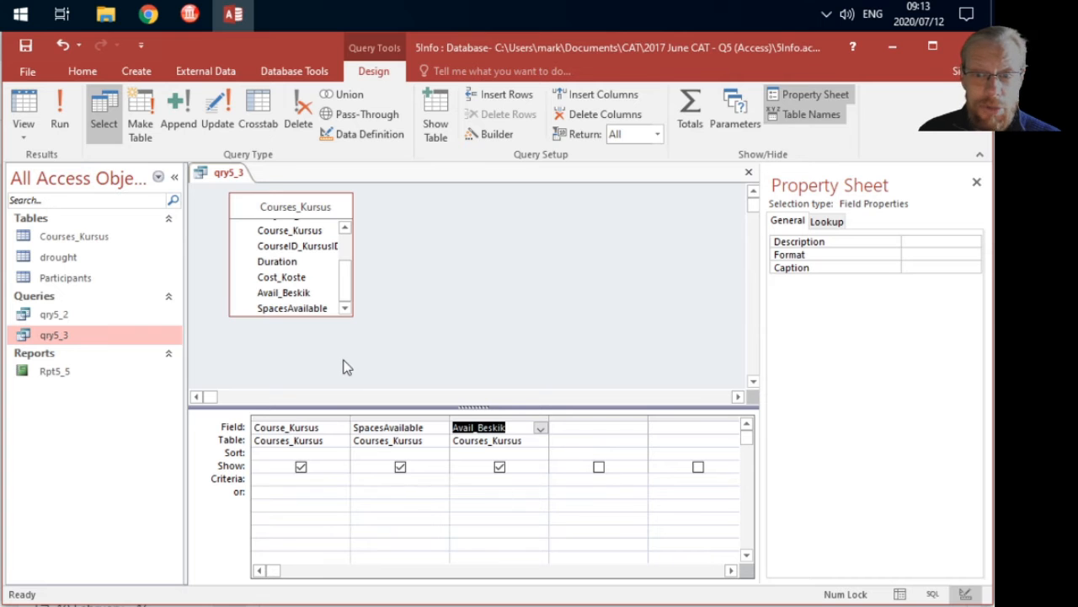
click(23, 114)
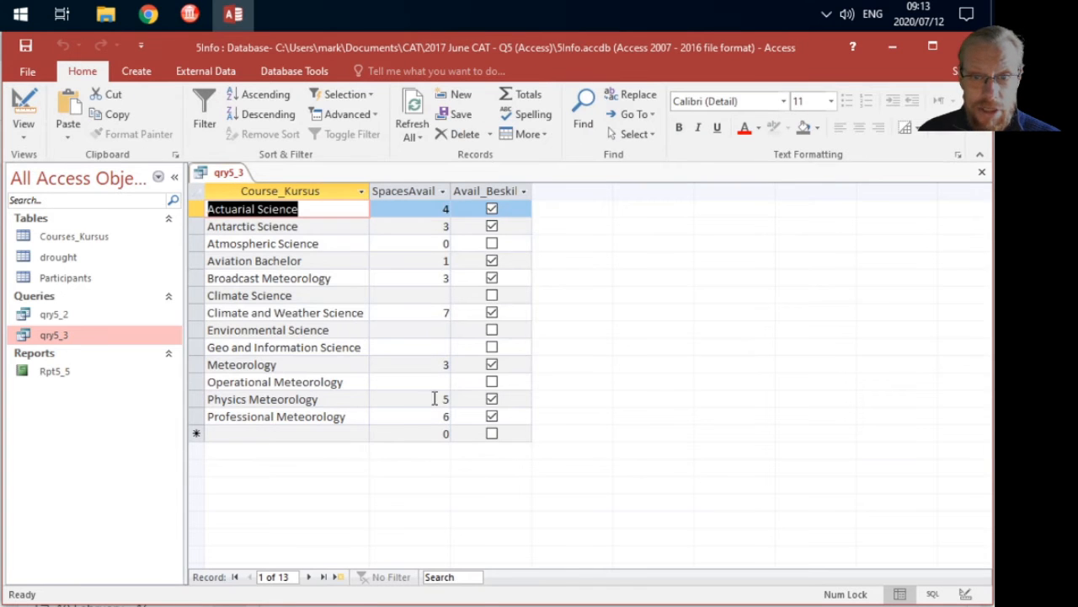
Compare qry5_3 with the example in Chrome, sort its Course_Kursus field ascending in Access, and show the query in Datasheet view.
key(alt+Tab)
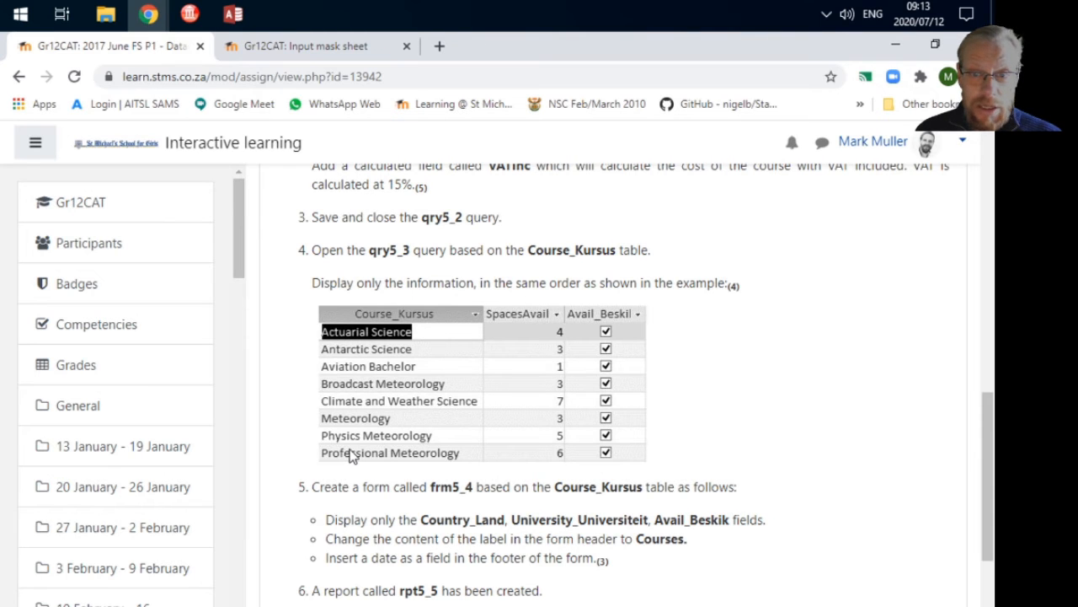
click(234, 16)
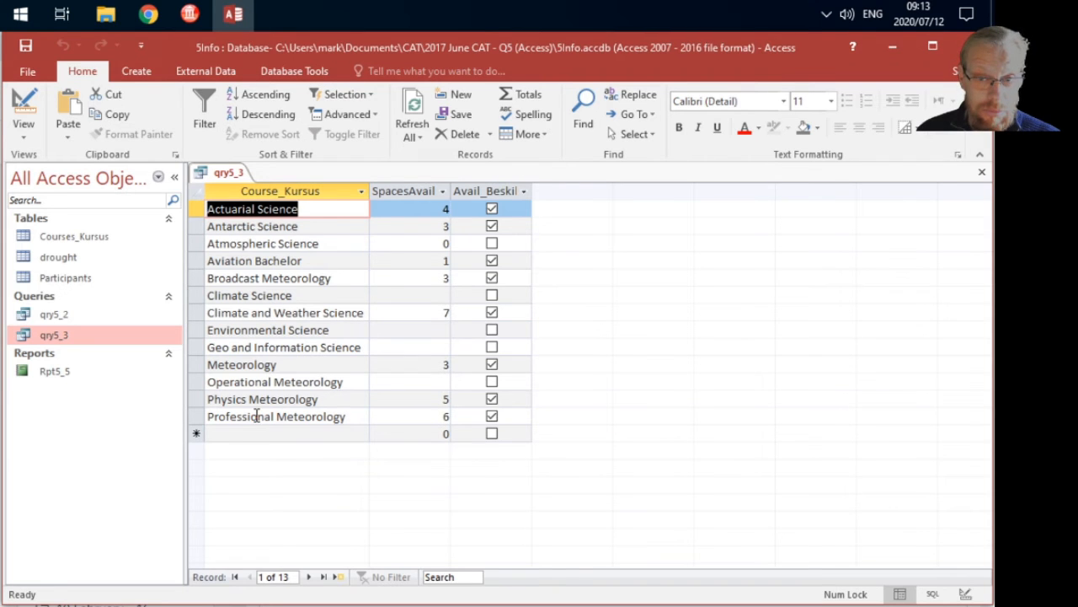
click(24, 105)
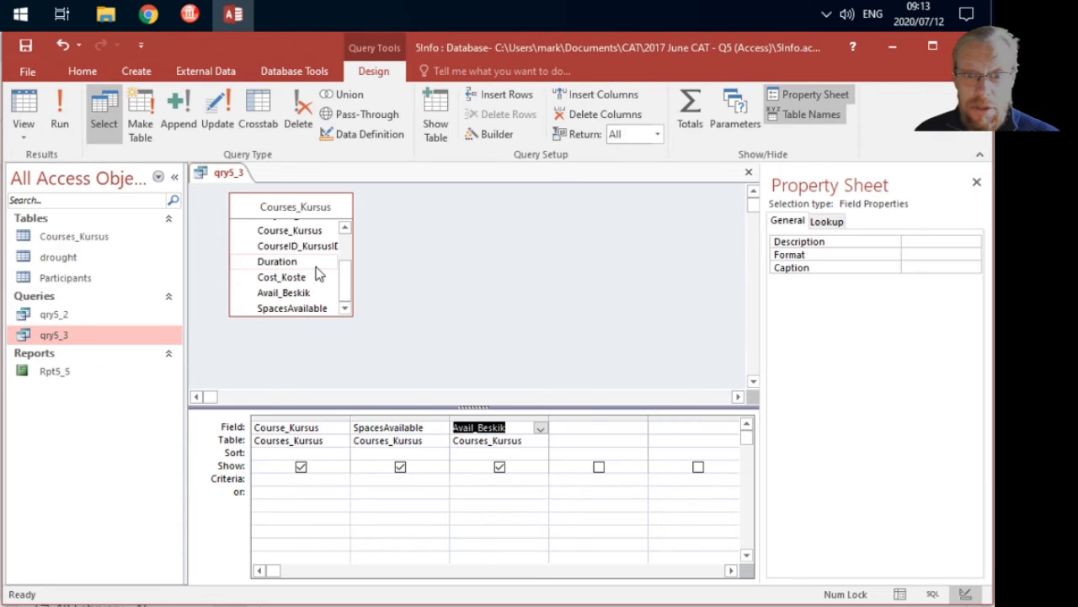
click(307, 453)
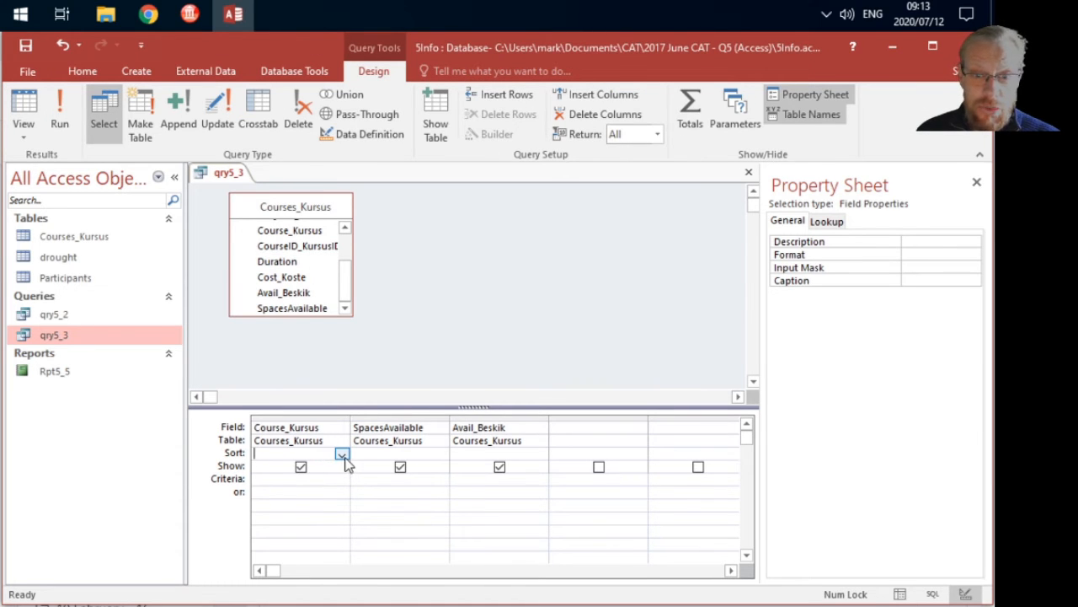
click(342, 454)
click(305, 469)
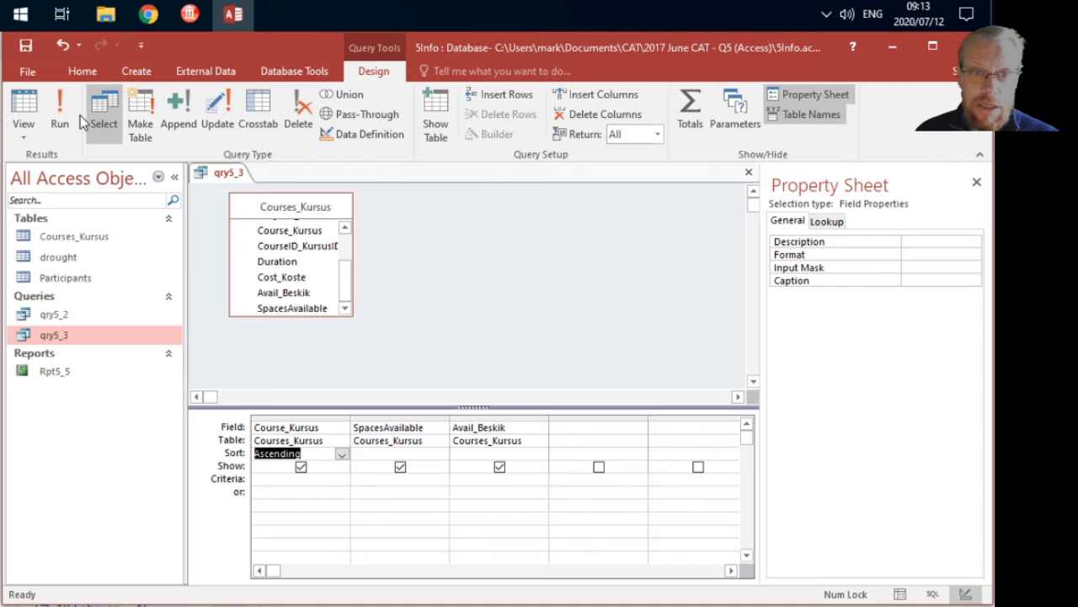
click(37, 103)
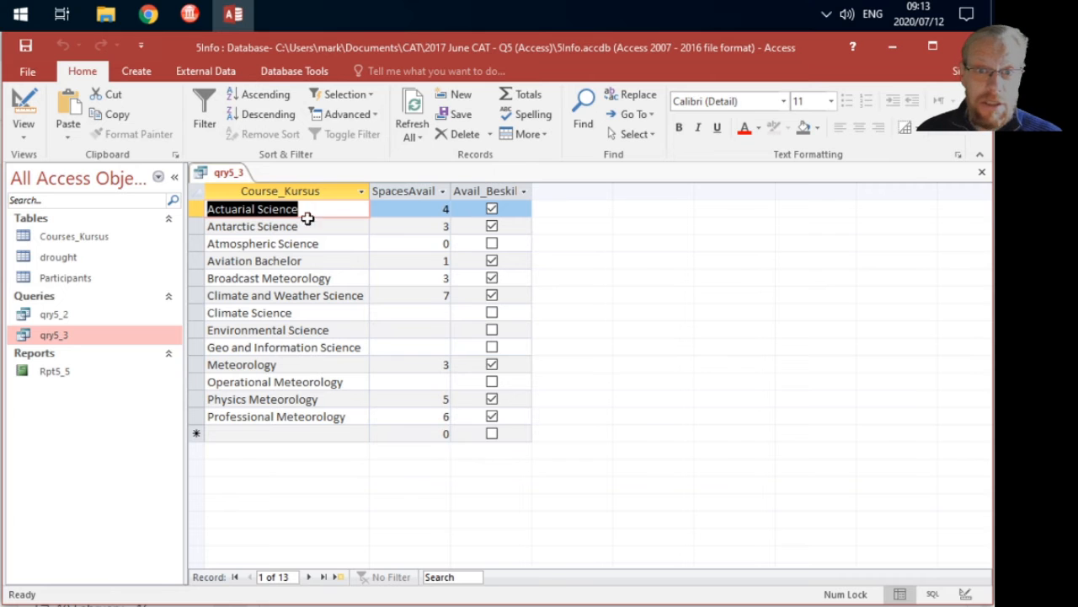
Check the example's records in Chrome, set the Avail_Beskik criterion of qry5_3 to =Yes in Access, and show the query in Datasheet view.
click(148, 14)
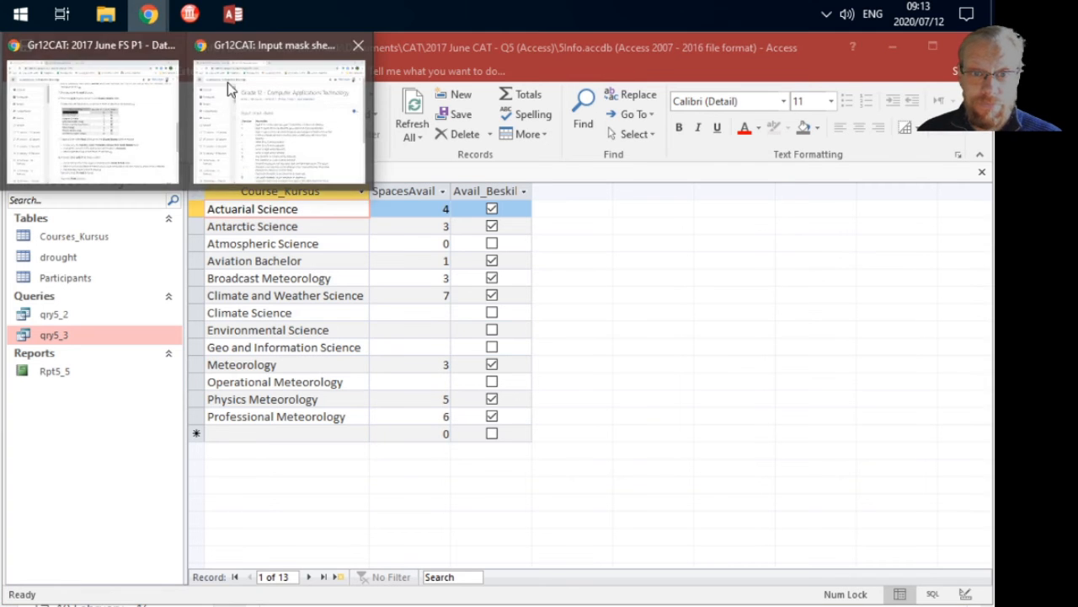
click(108, 122)
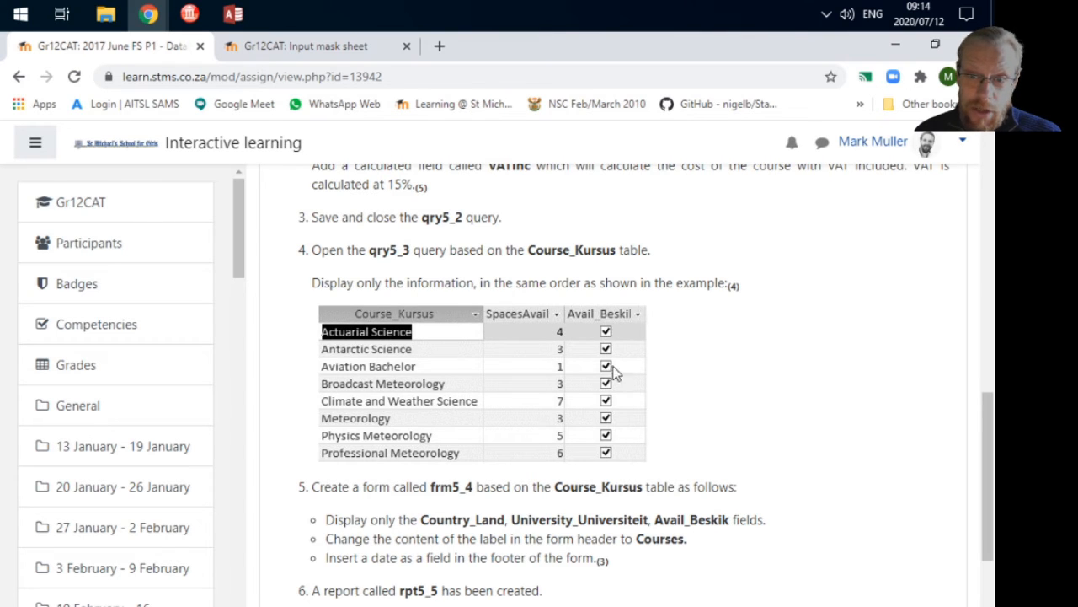
click(234, 14)
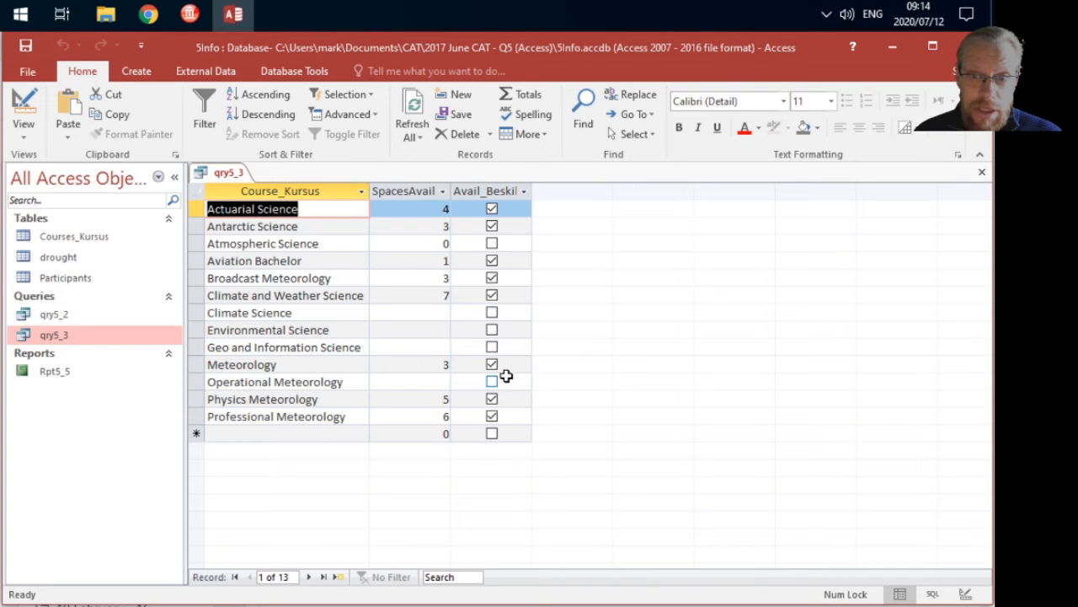
click(23, 112)
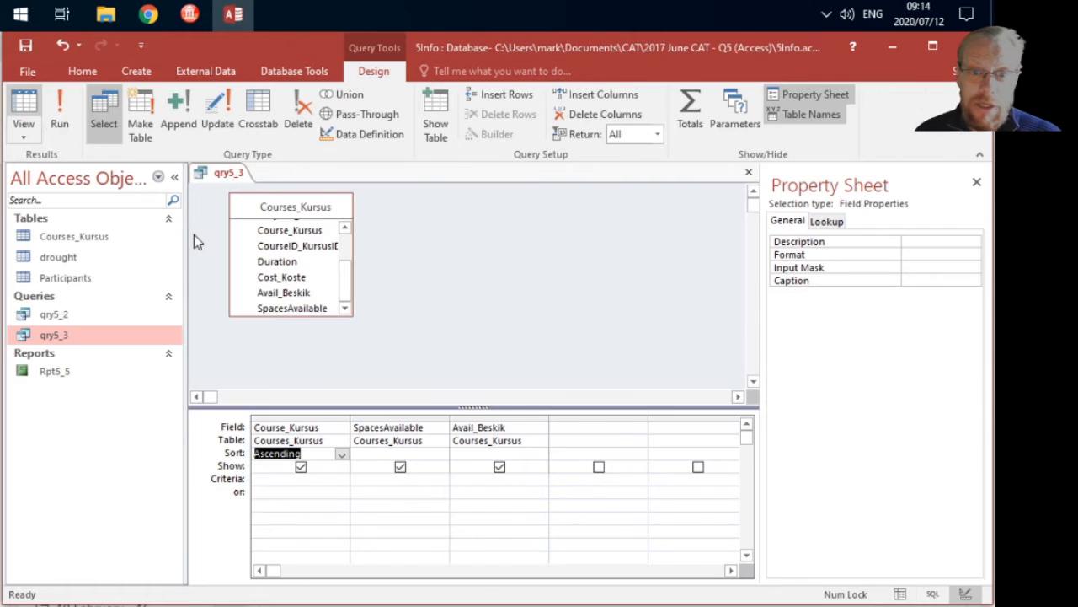
click(480, 482)
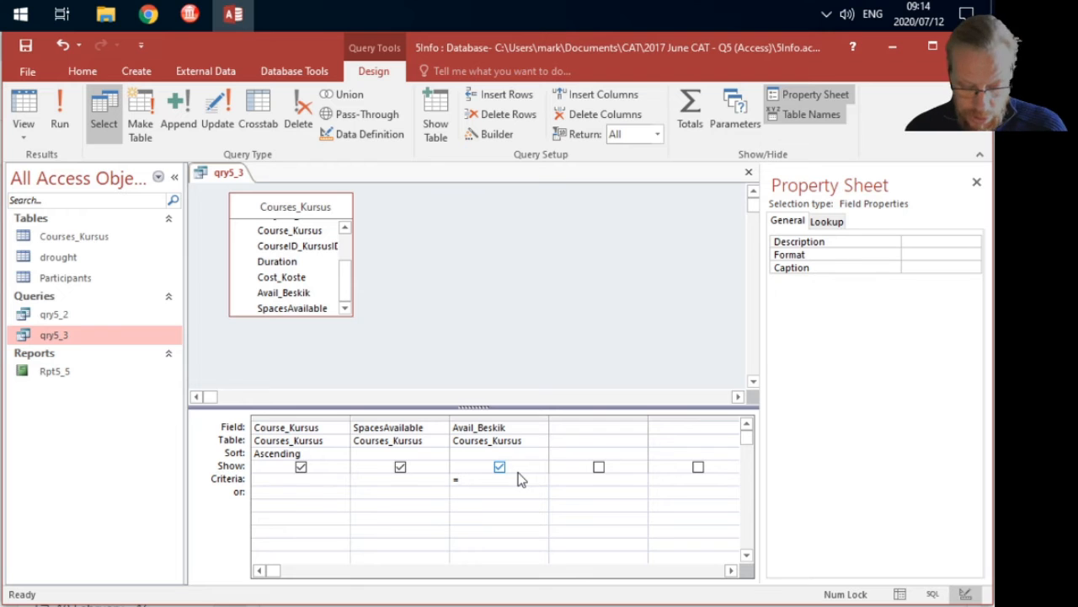
text(=Ye)
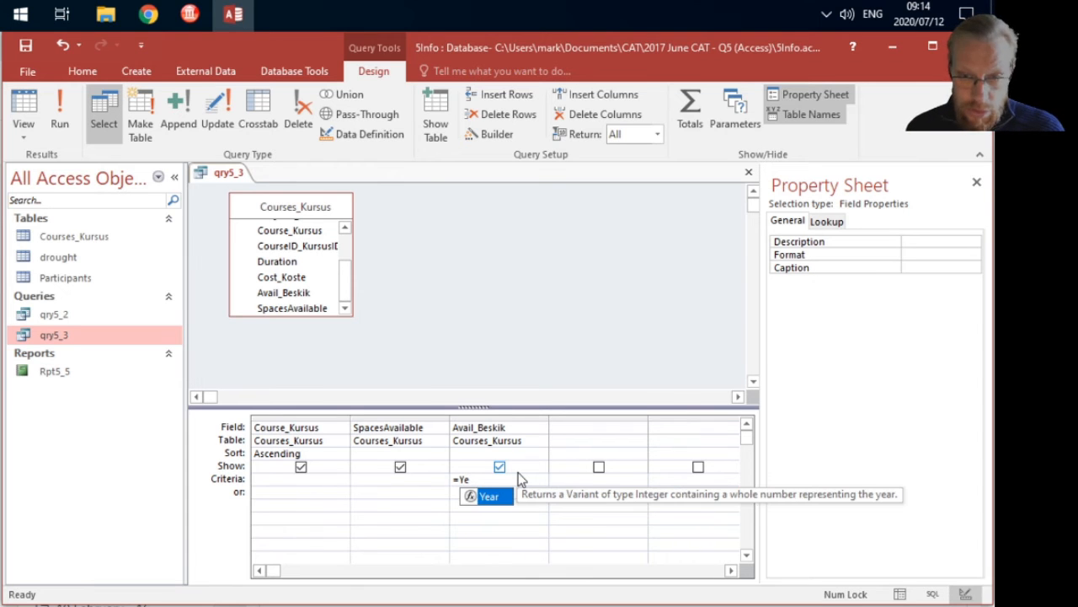
text(s)
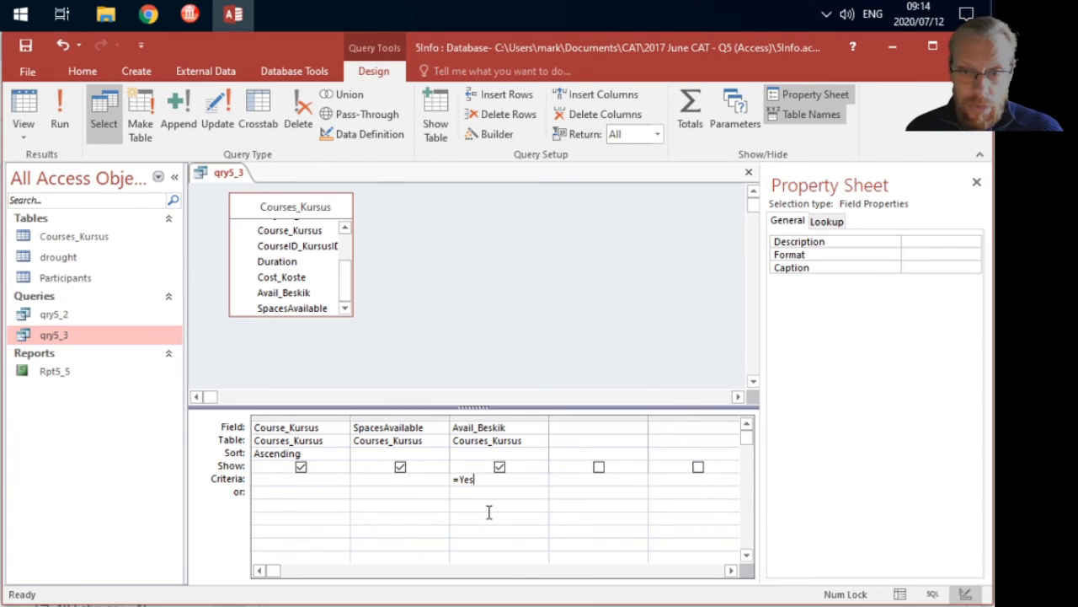
click(24, 108)
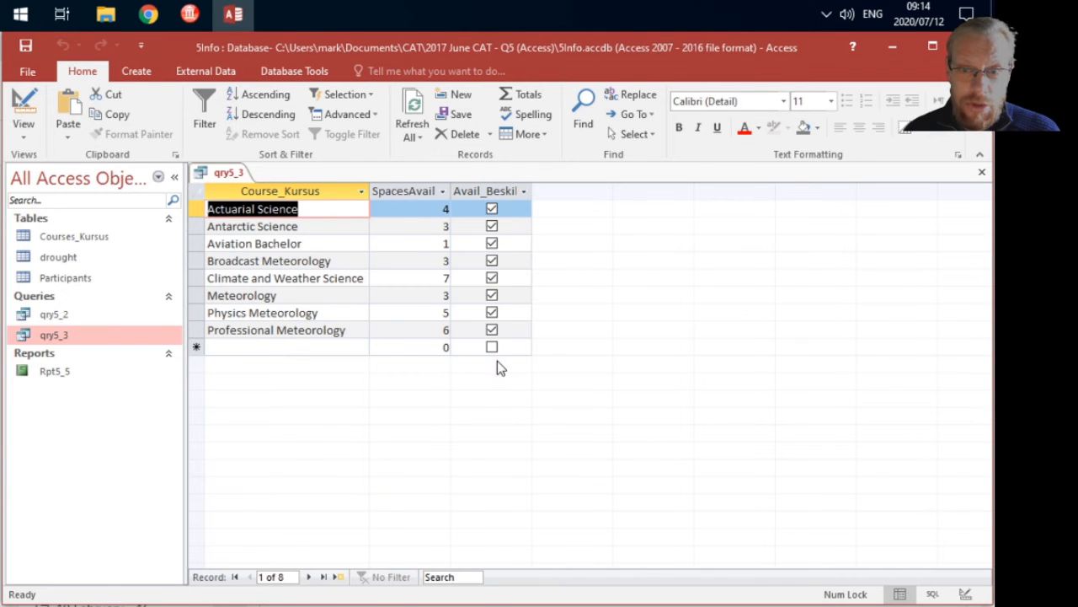
Change the Avail_Beskik criterion of qry5_3 to =TRUE and show the query in Datasheet view.
click(24, 108)
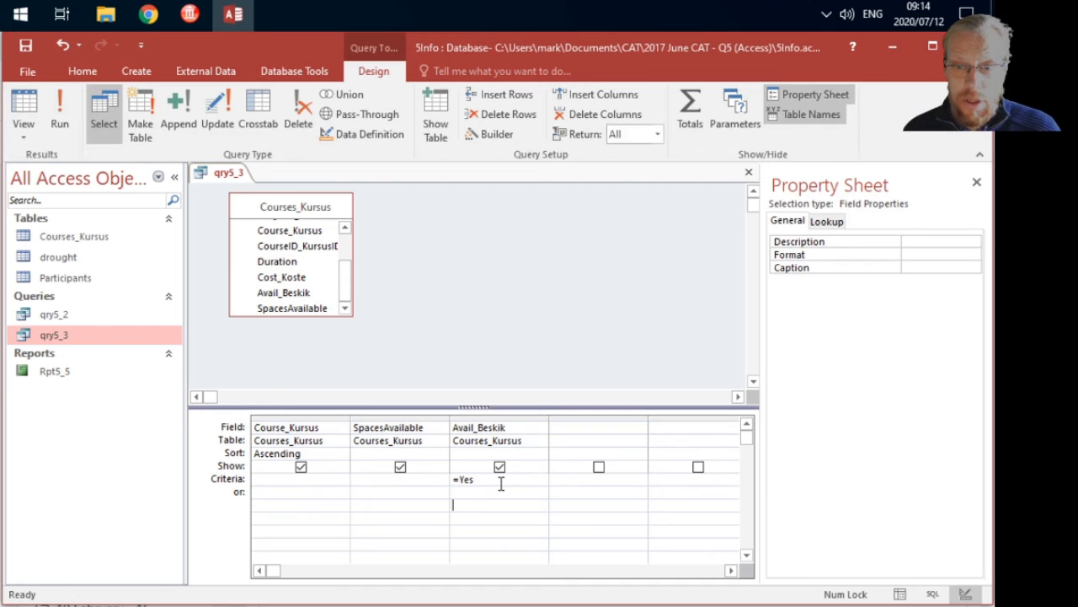
key(BackSpace)
key(BackSpace)
key(BackSpace)
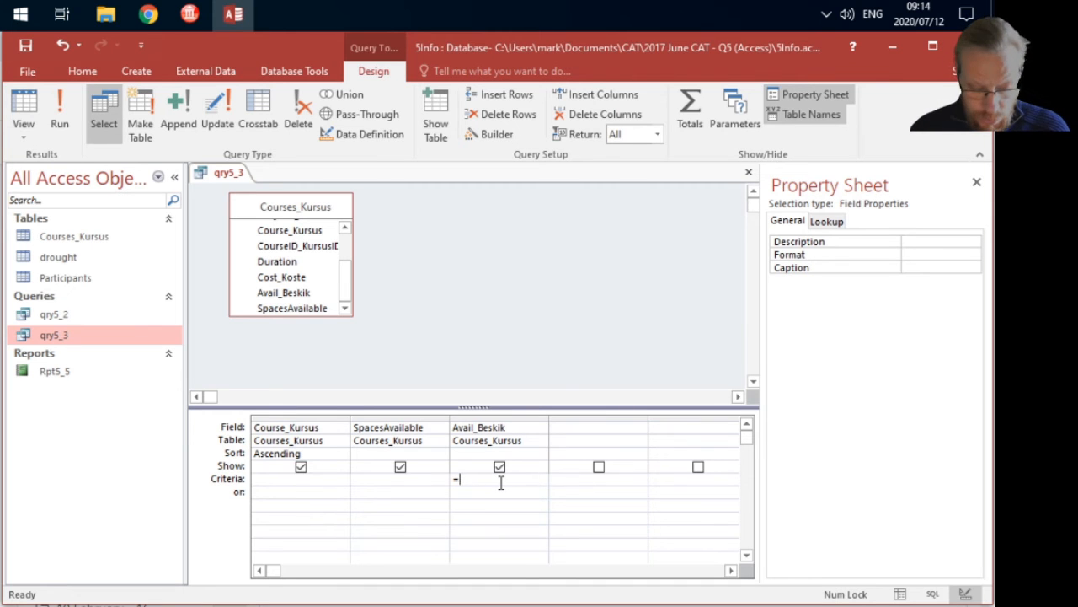
text(TRUE)
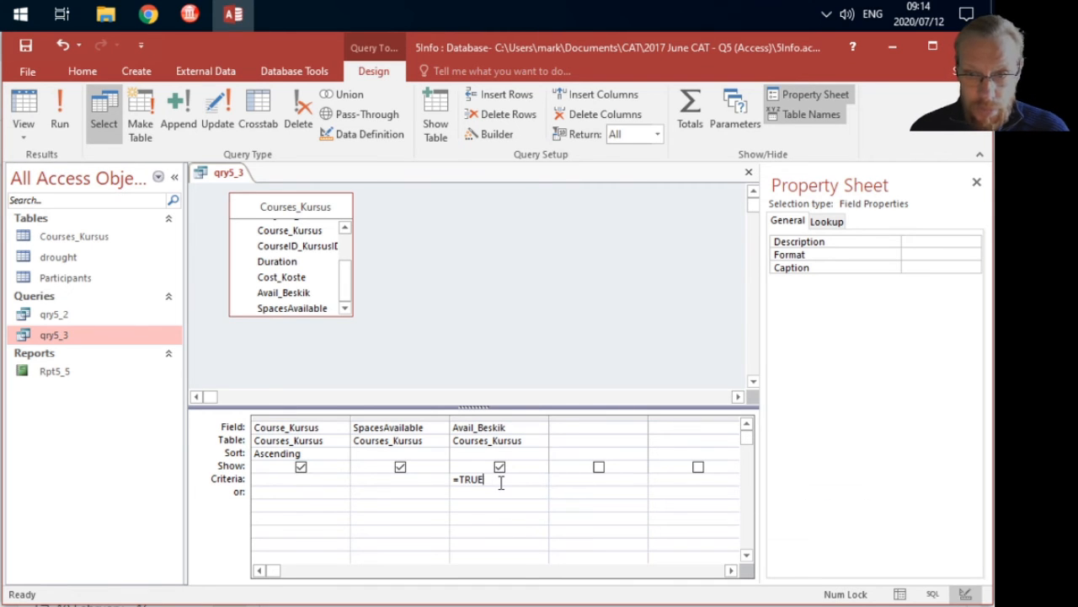
click(24, 108)
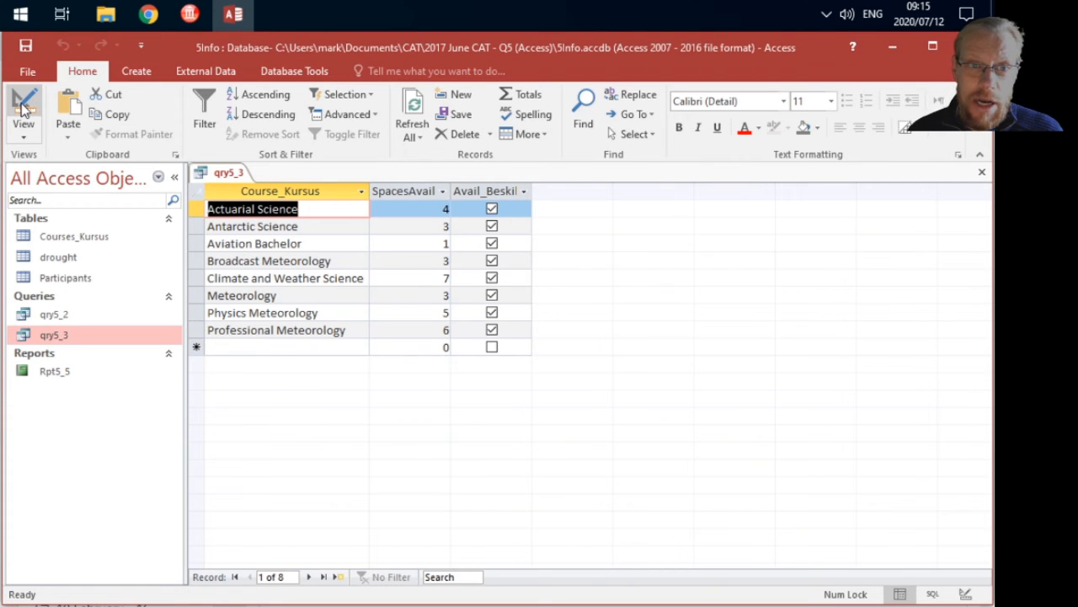
Return qry5_3 to Design view and close it, saving its design changes.
click(24, 108)
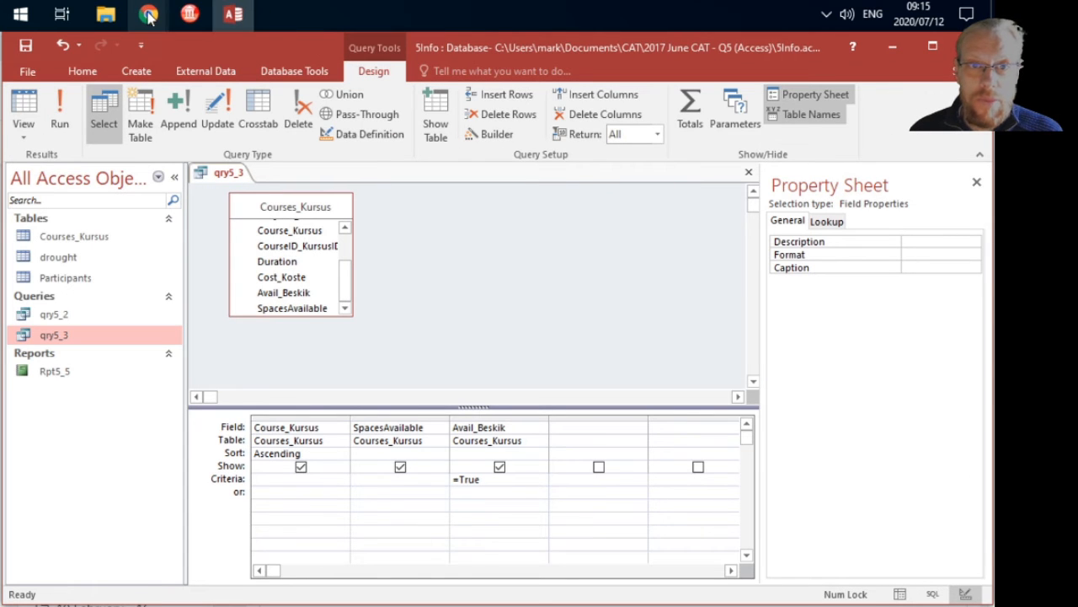
click(749, 171)
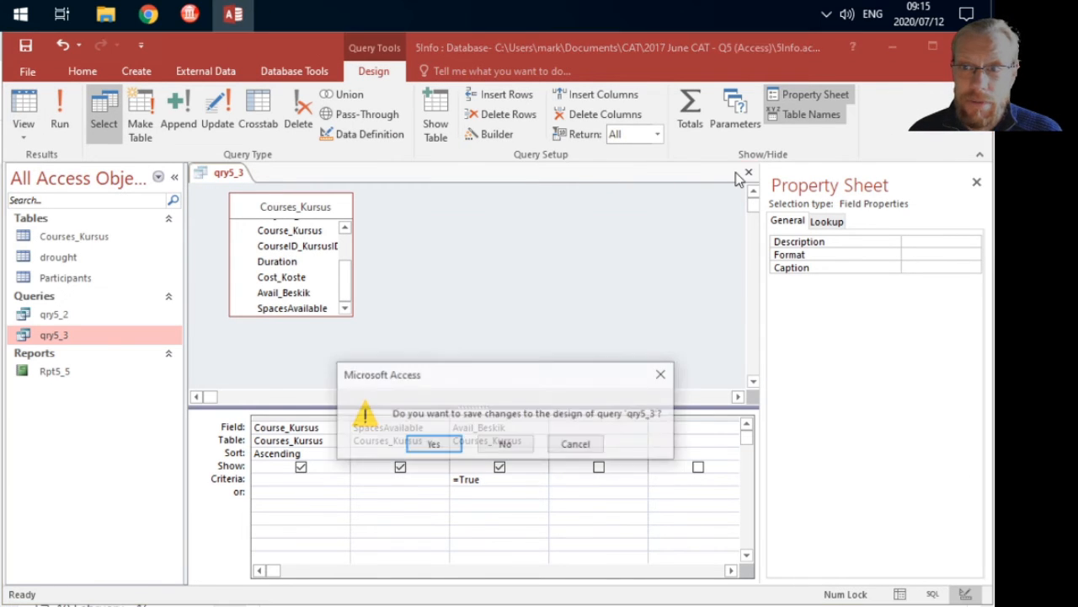
click(433, 442)
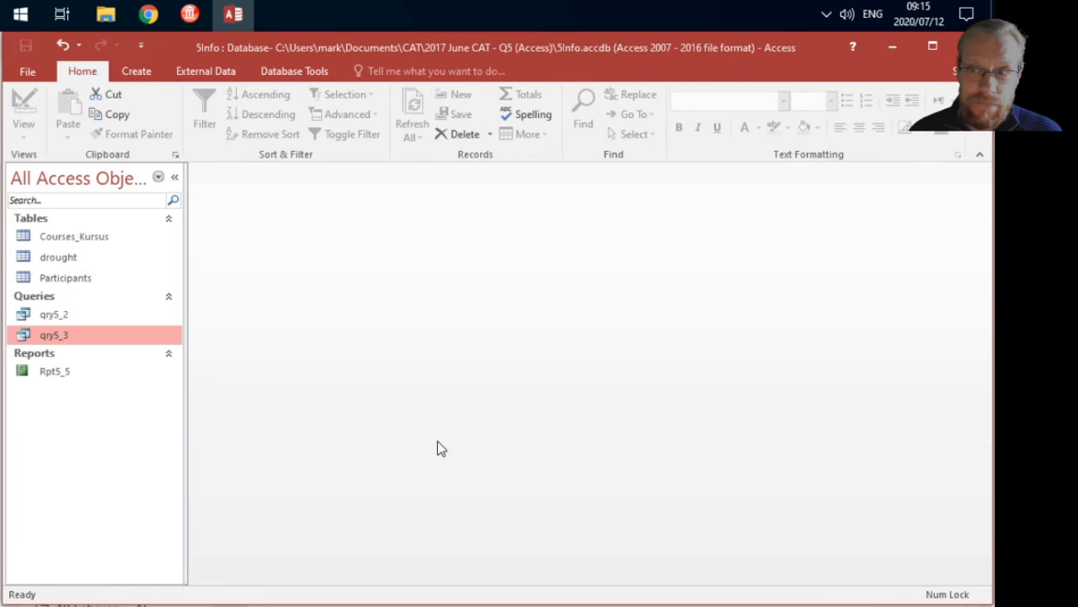
Read the requirements for form frm5_4 in item 5 of the Chrome assignment and return to Access.
click(148, 15)
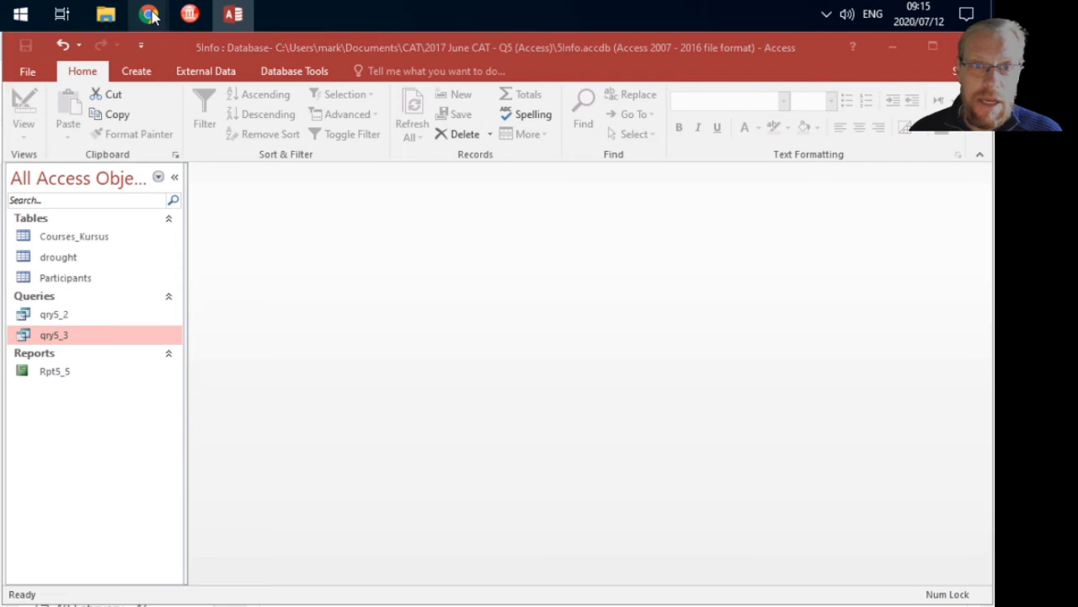
click(129, 126)
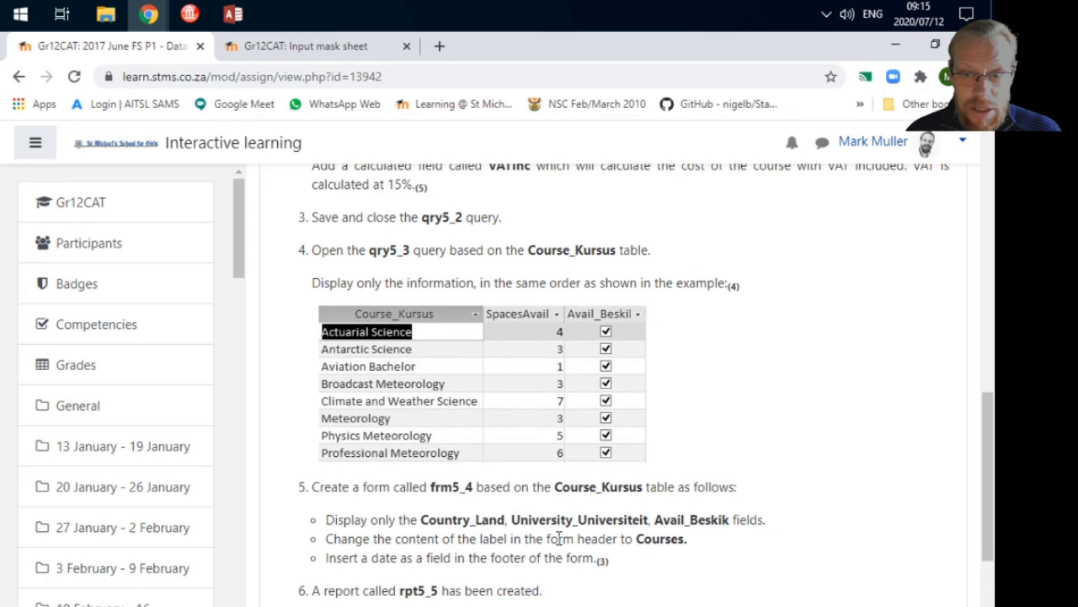
scroll(563, 549, down, 2)
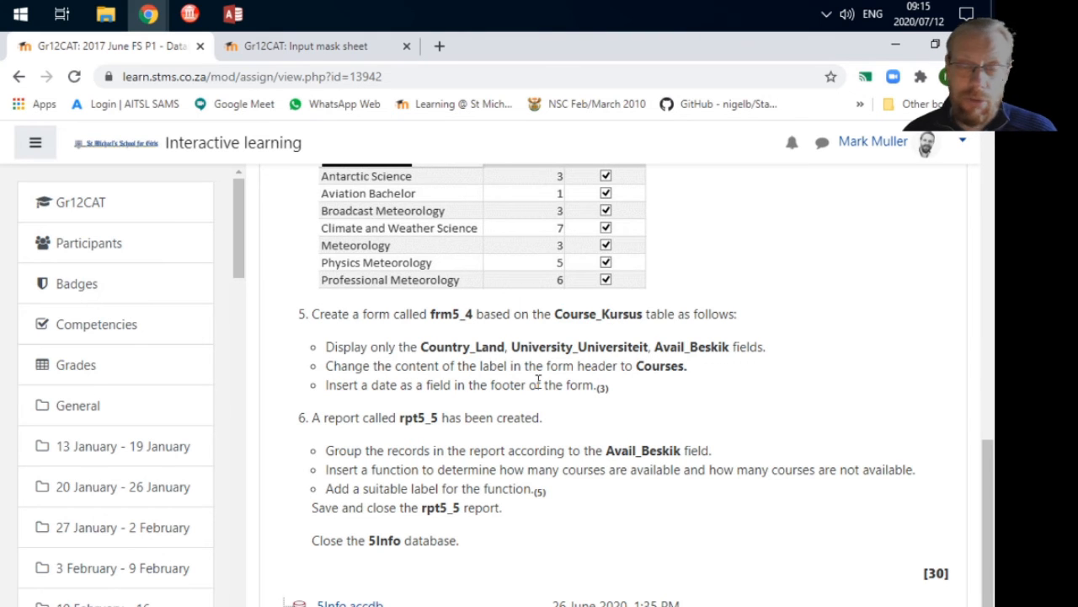
click(229, 17)
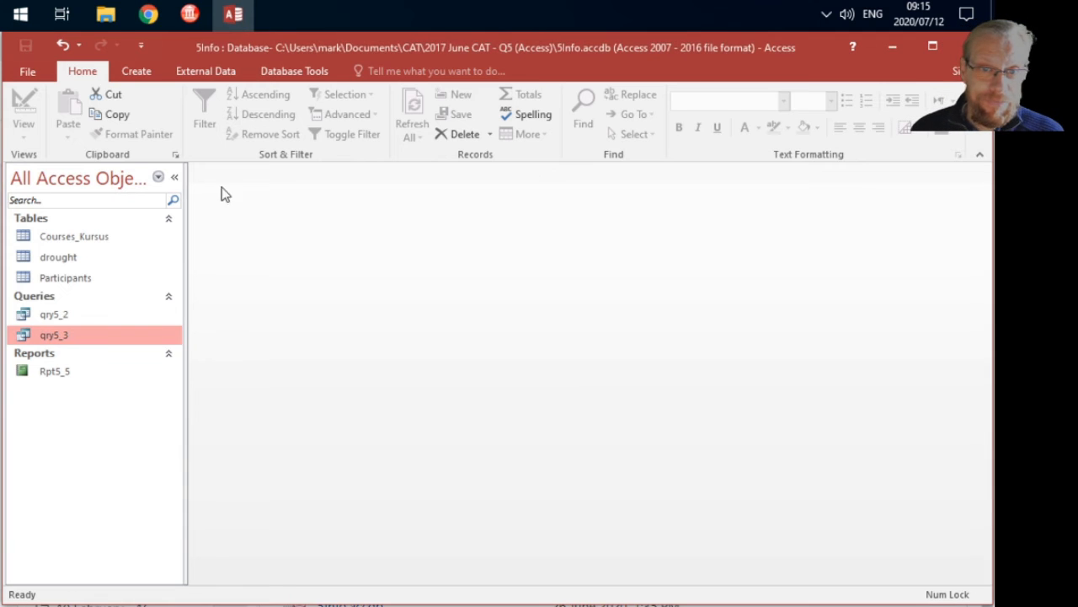
click(138, 72)
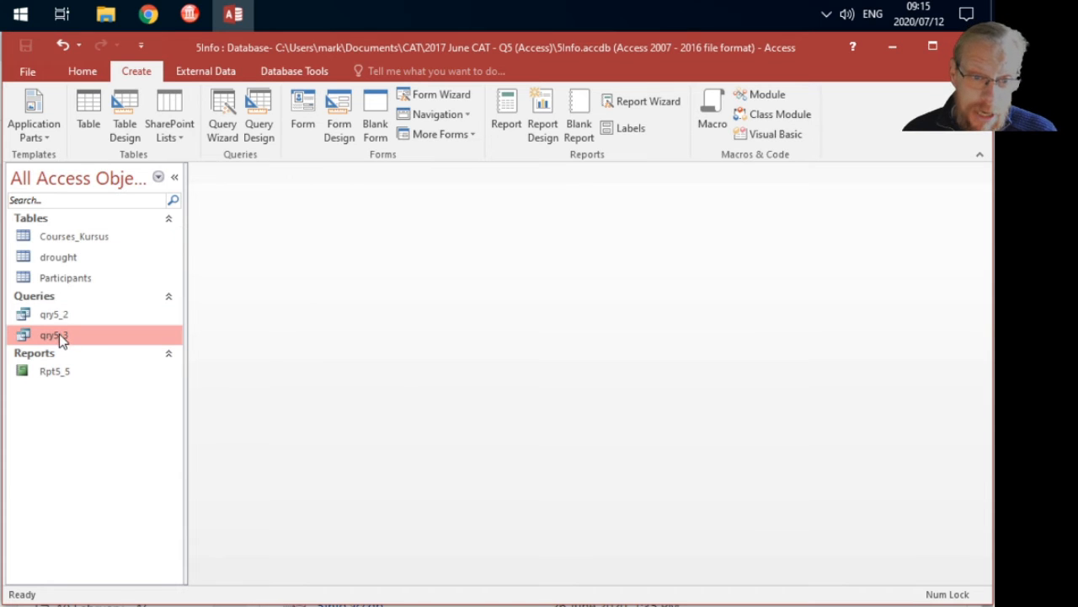
click(76, 238)
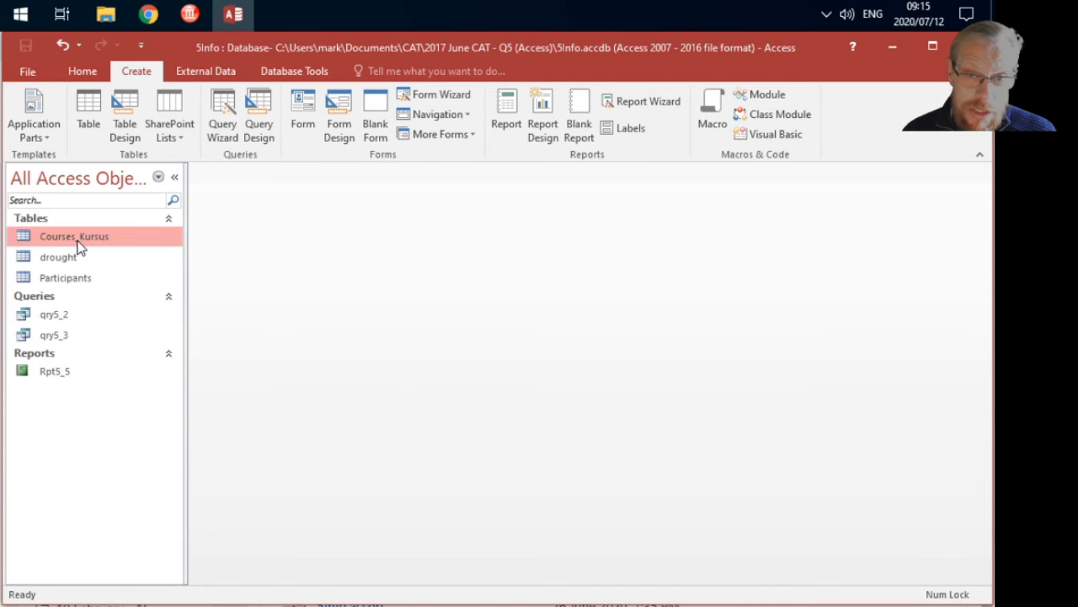
click(308, 101)
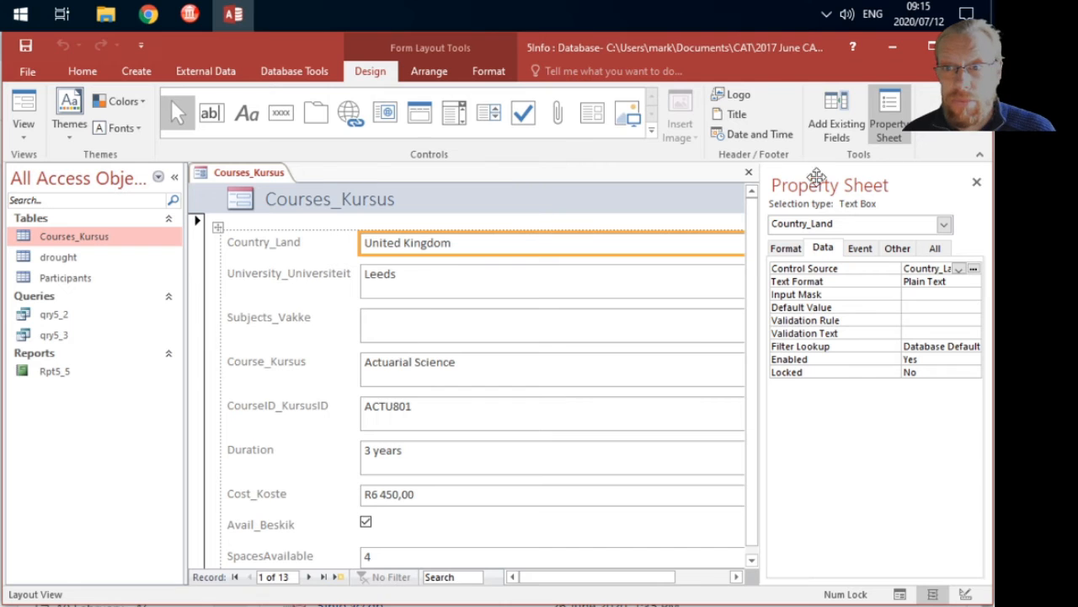
click(748, 172)
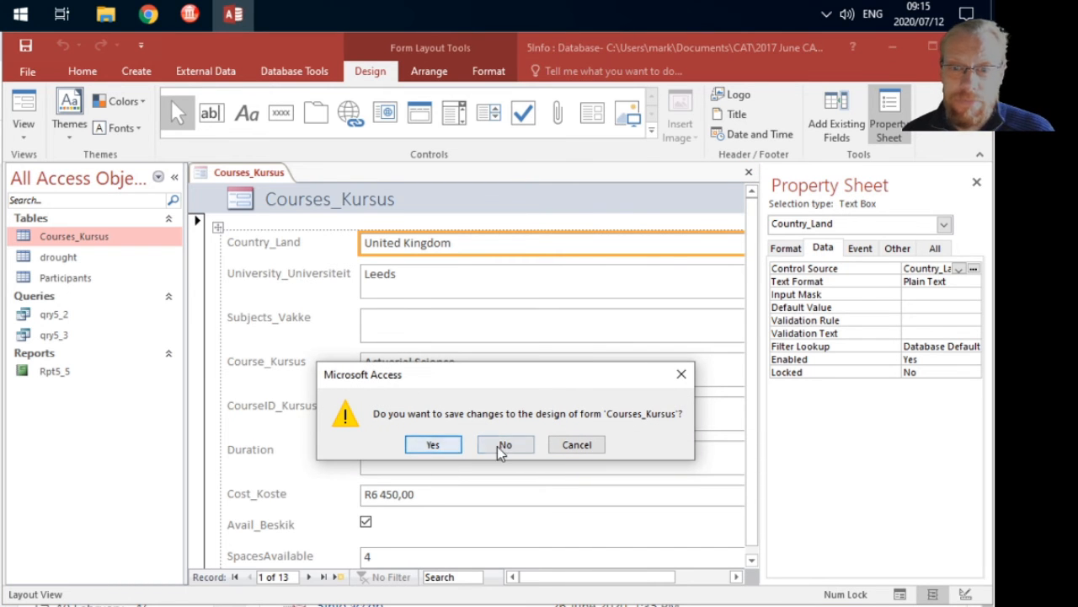
click(498, 448)
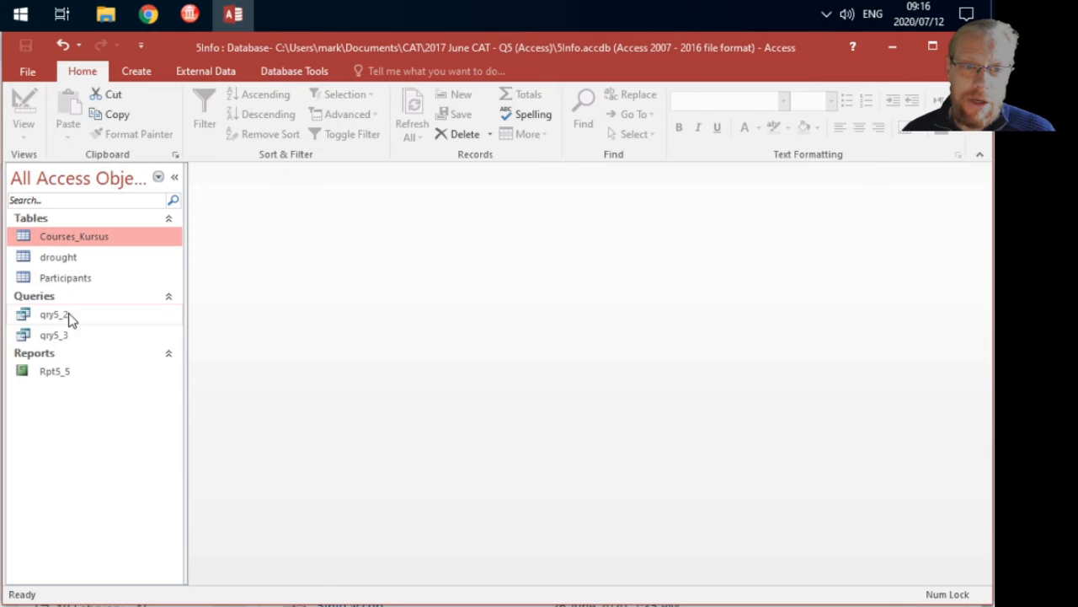
Create a blank form in Design view and add the header title Courses, checking the wording in the Chrome assignment.
click(143, 74)
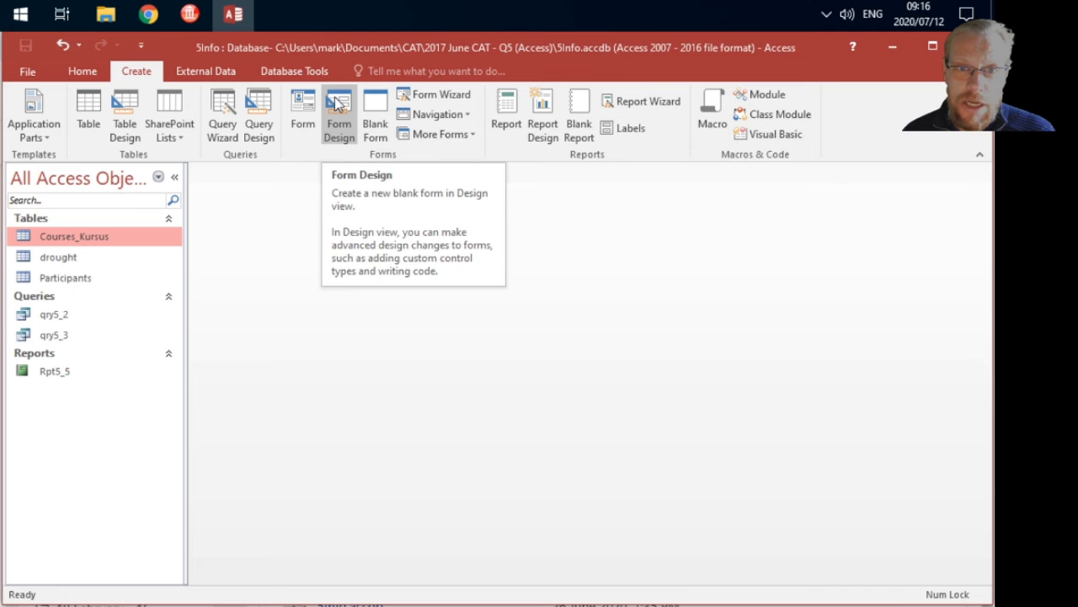
click(337, 103)
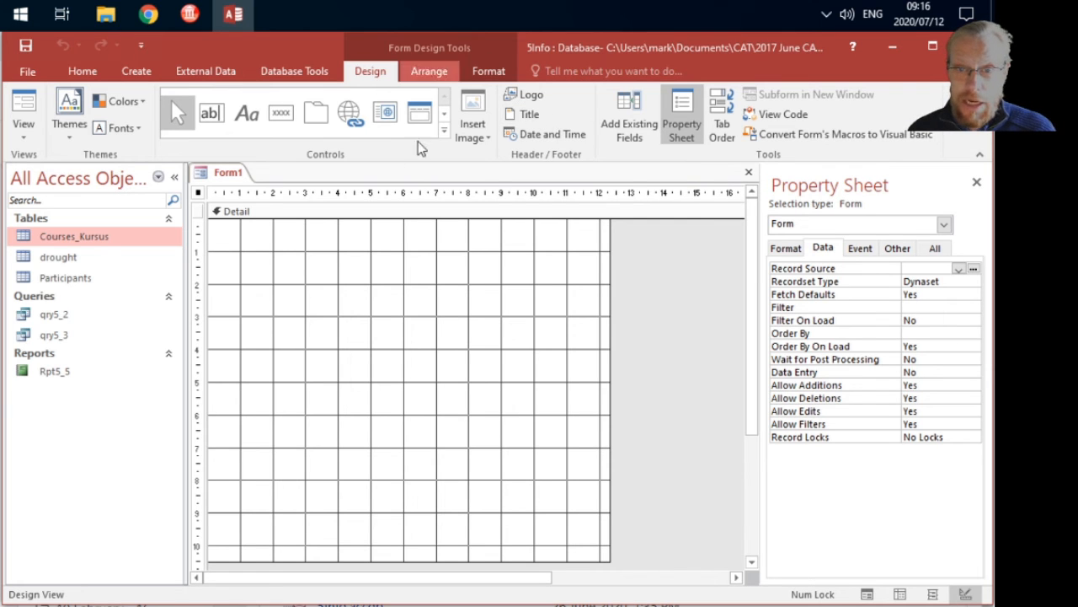
click(531, 114)
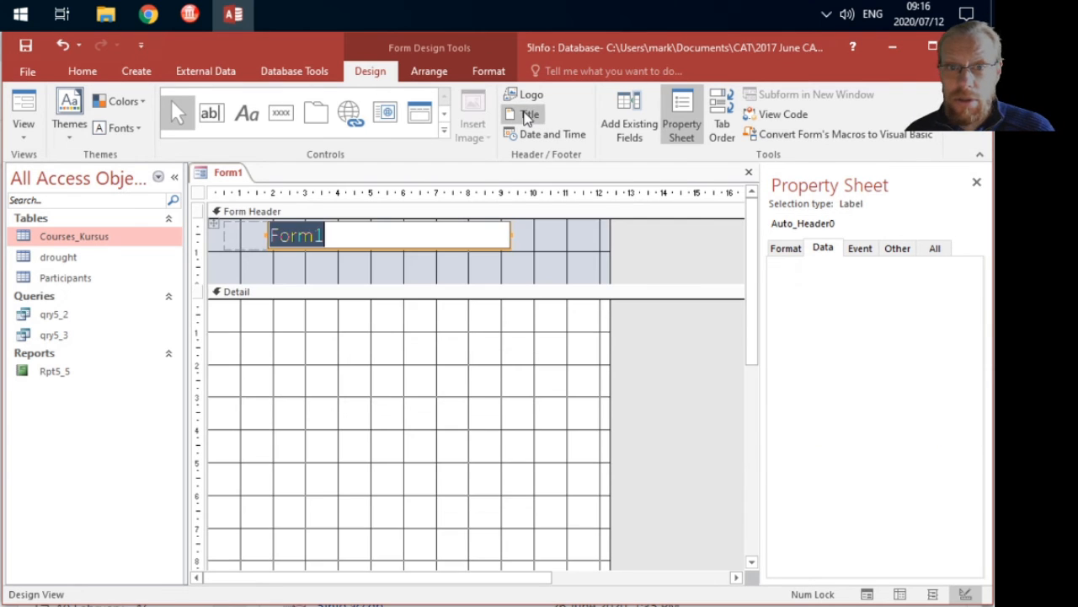
mouse_move(148, 14)
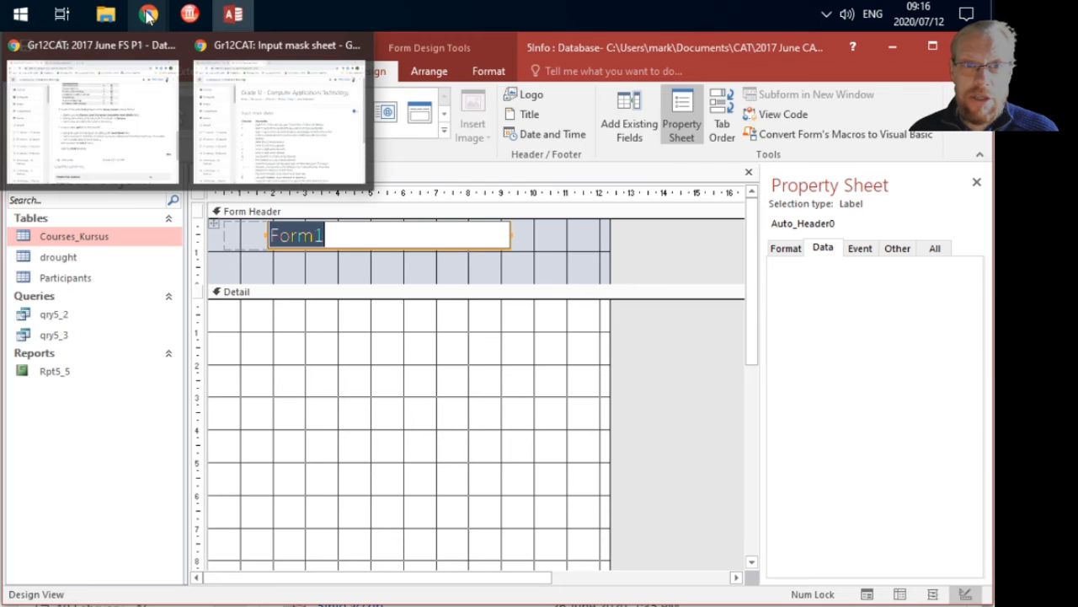
click(145, 90)
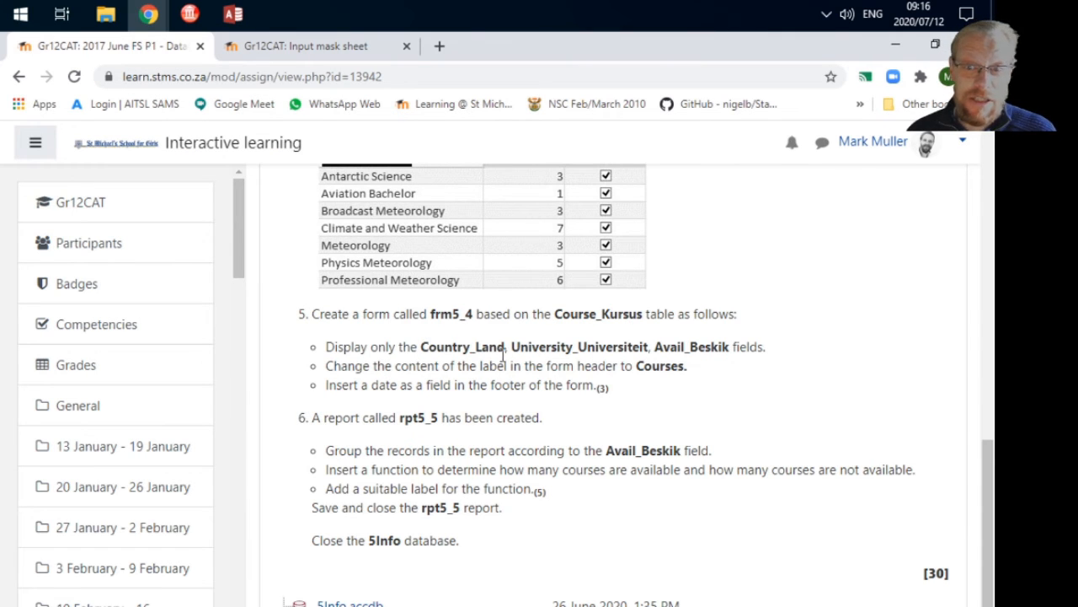
click(236, 18)
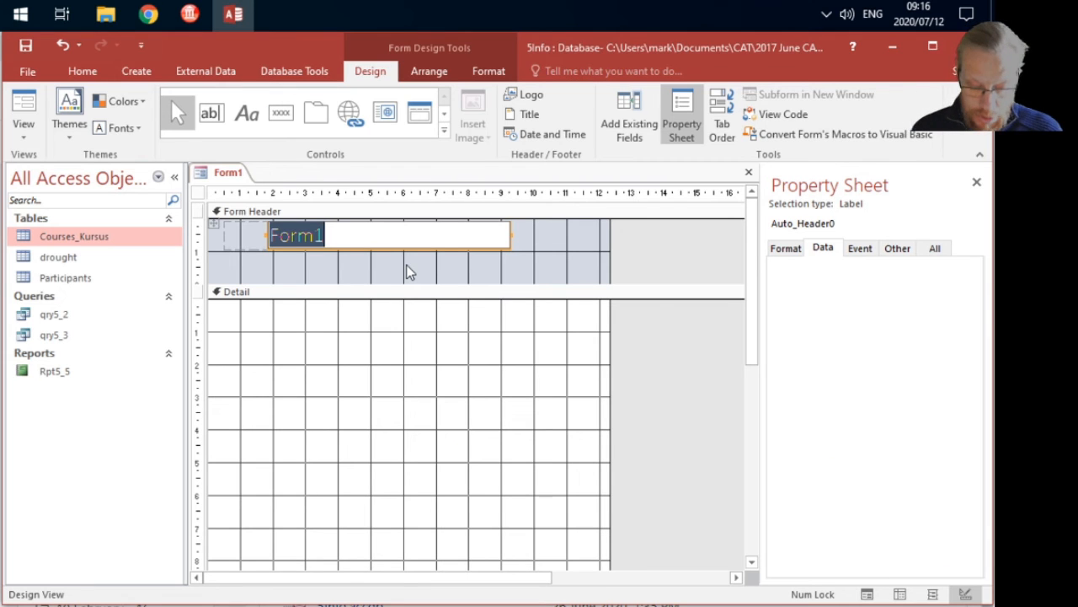
text(Courses)
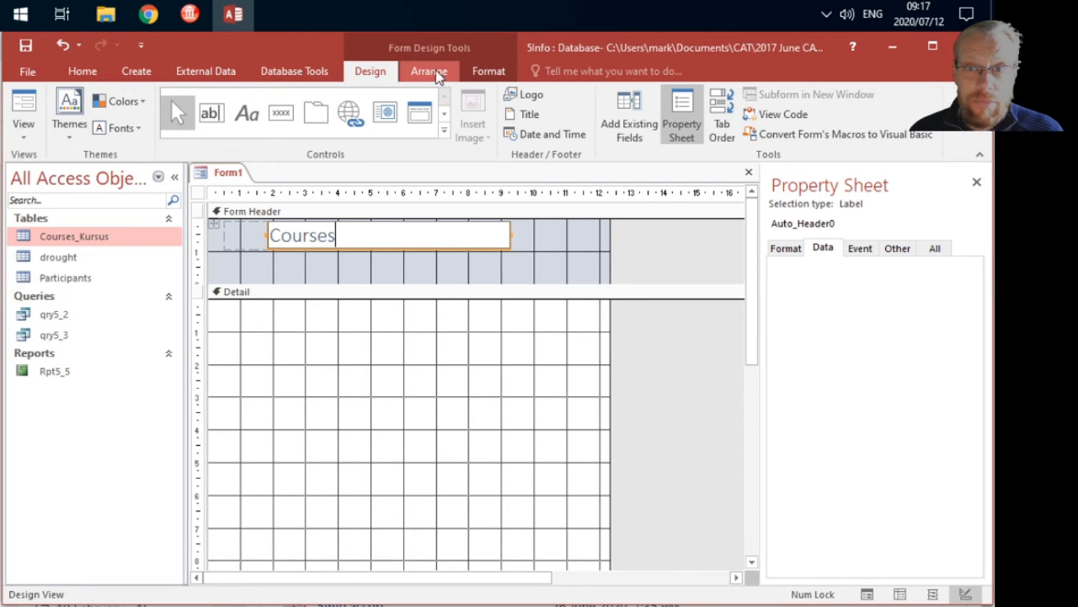
Format the Courses header title as centred 28-point text and enlarge its label box to fit.
click(489, 70)
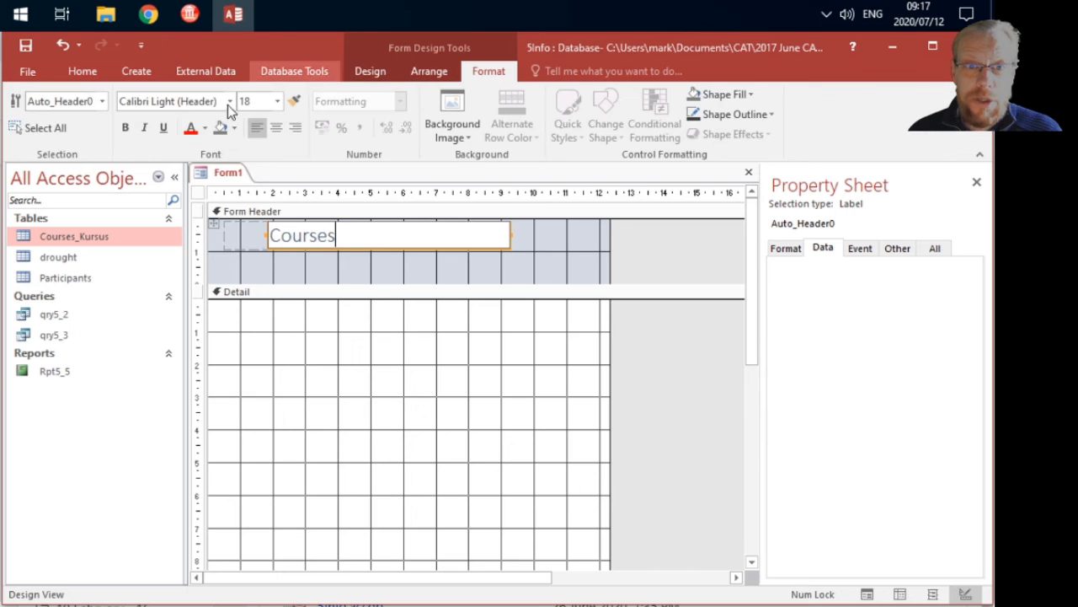
click(281, 130)
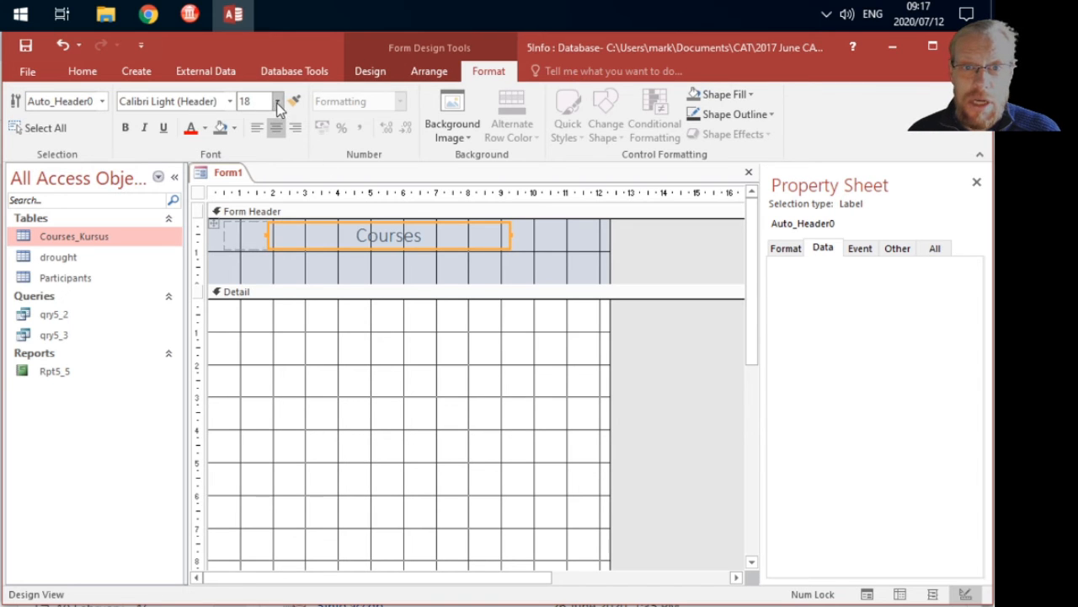
click(277, 101)
click(259, 319)
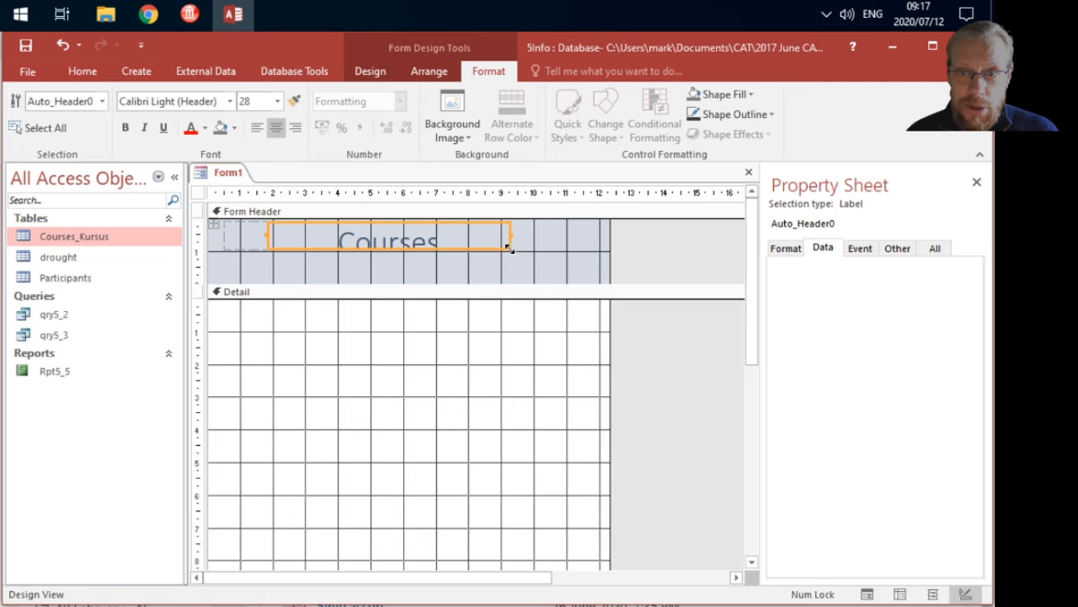
drag(512, 251, 515, 267)
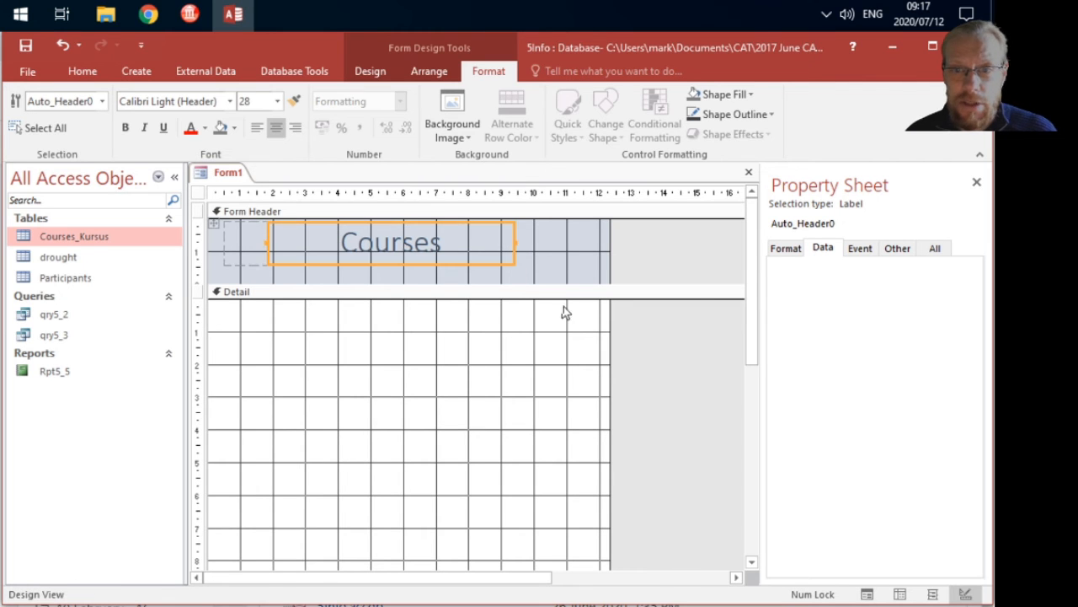
Show the fields of all tables for the form and expand the Courses_Kursus table's fields.
click(520, 246)
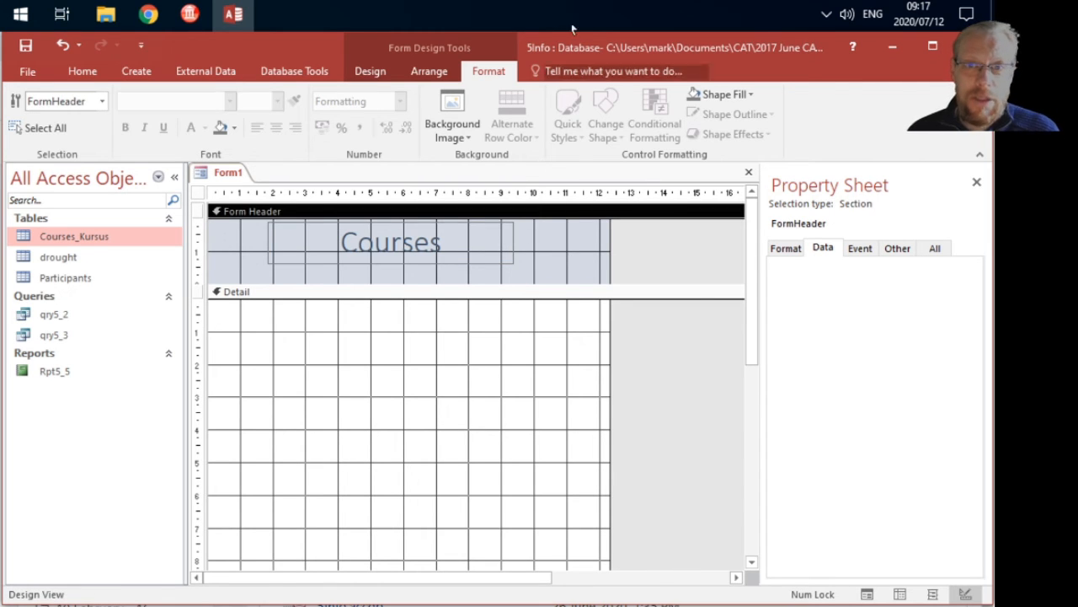
click(369, 73)
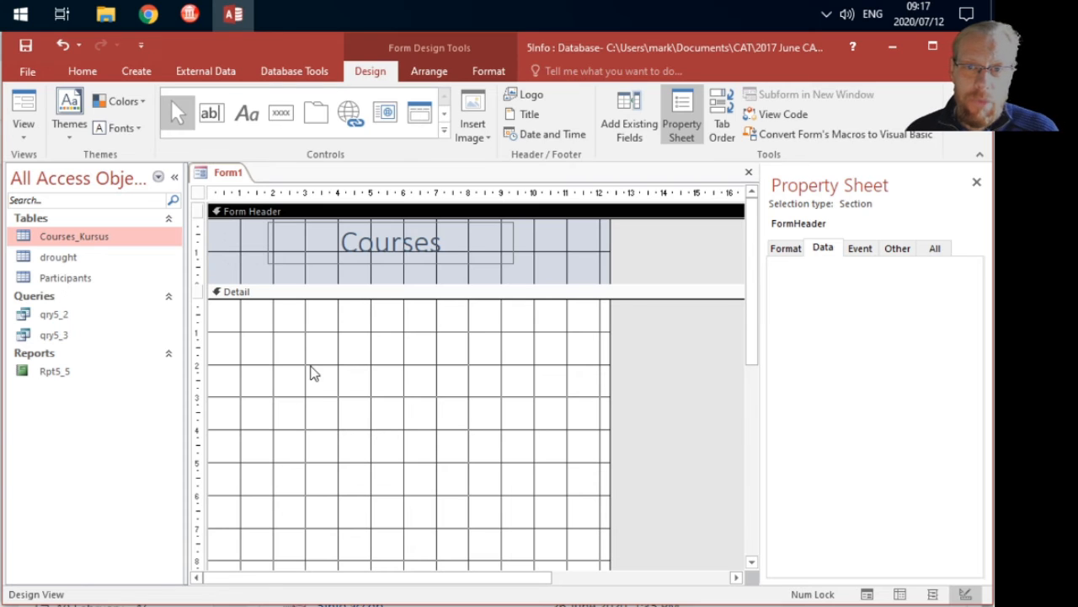
click(287, 338)
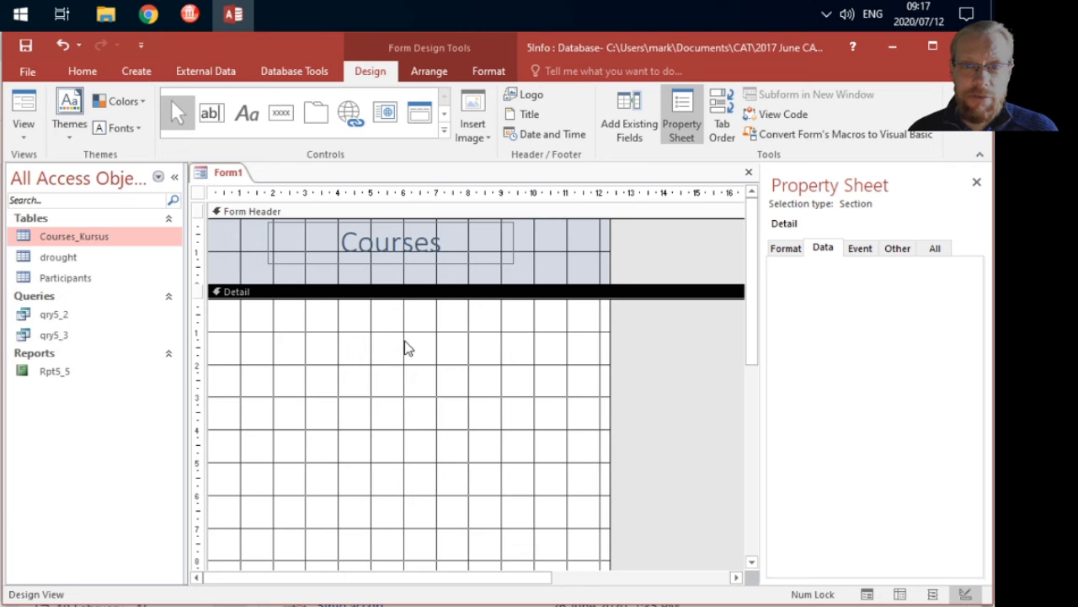
click(208, 119)
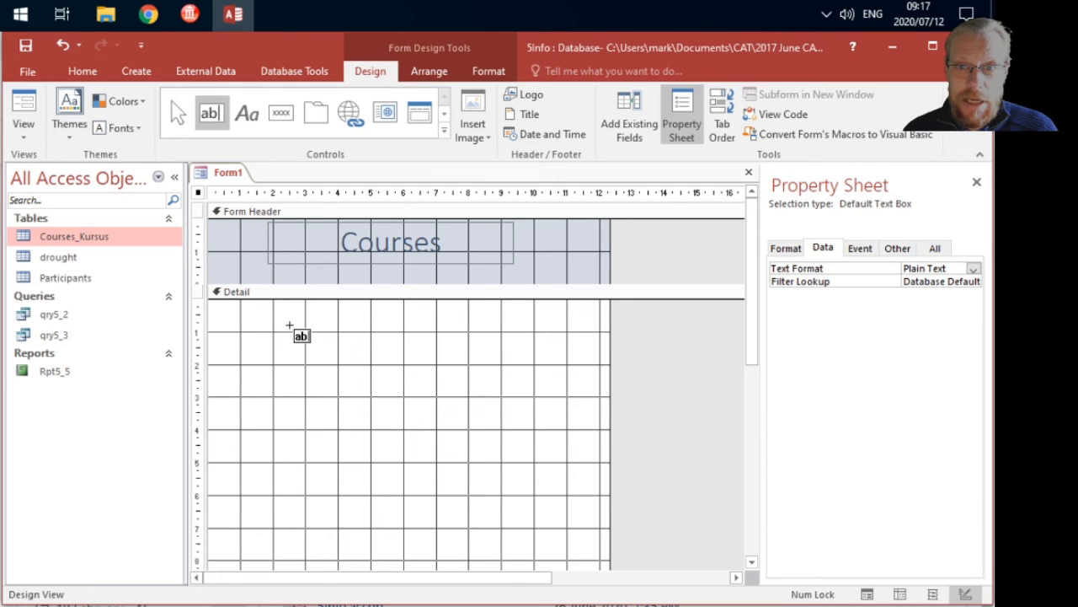
click(632, 120)
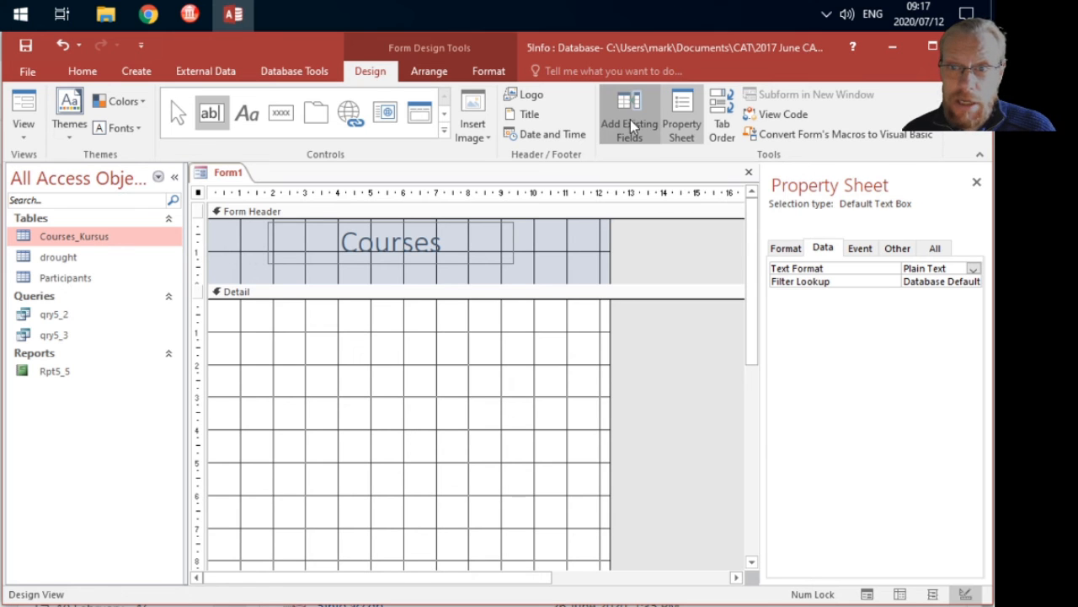
key(Escape)
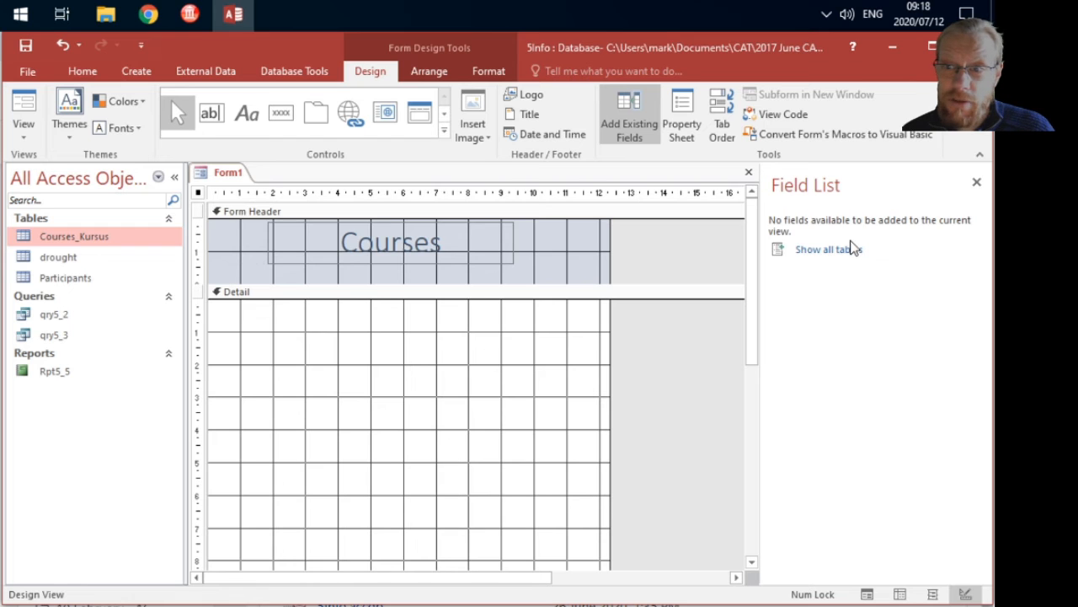
click(851, 249)
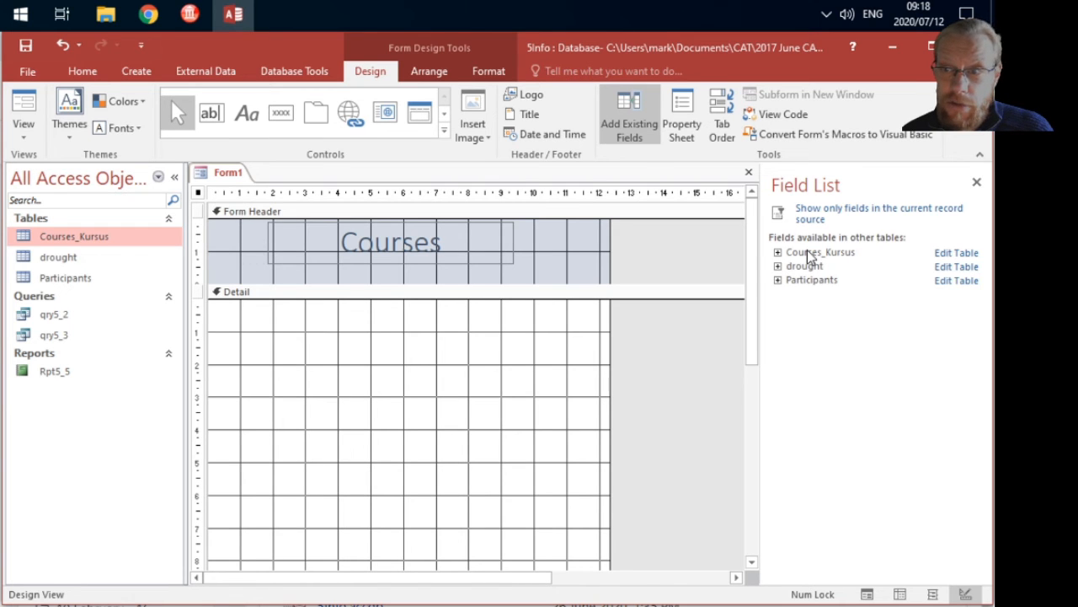
click(807, 250)
click(776, 253)
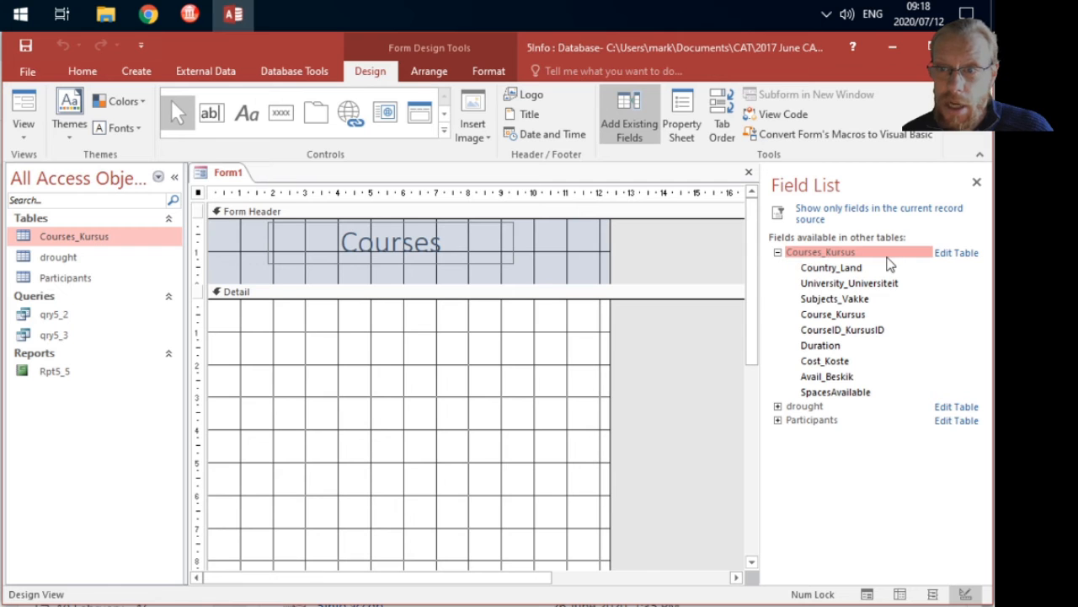
Check the required fields in the Chrome assignment, then add Country_Land, University_Universiteit and Avail_Beskik from Courses_Kursus to the form in Access.
click(137, 17)
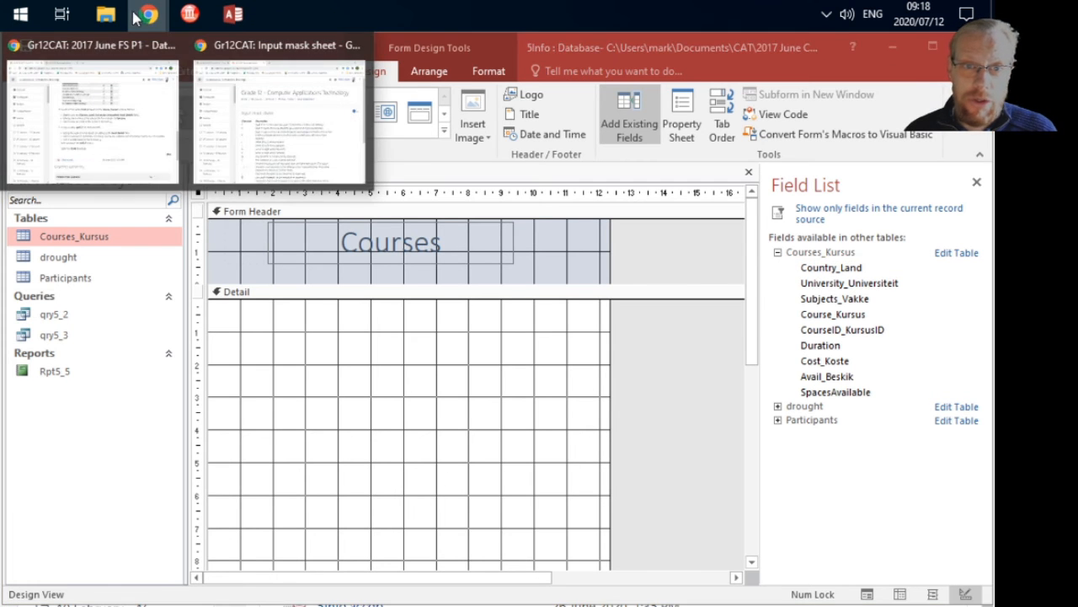
click(111, 148)
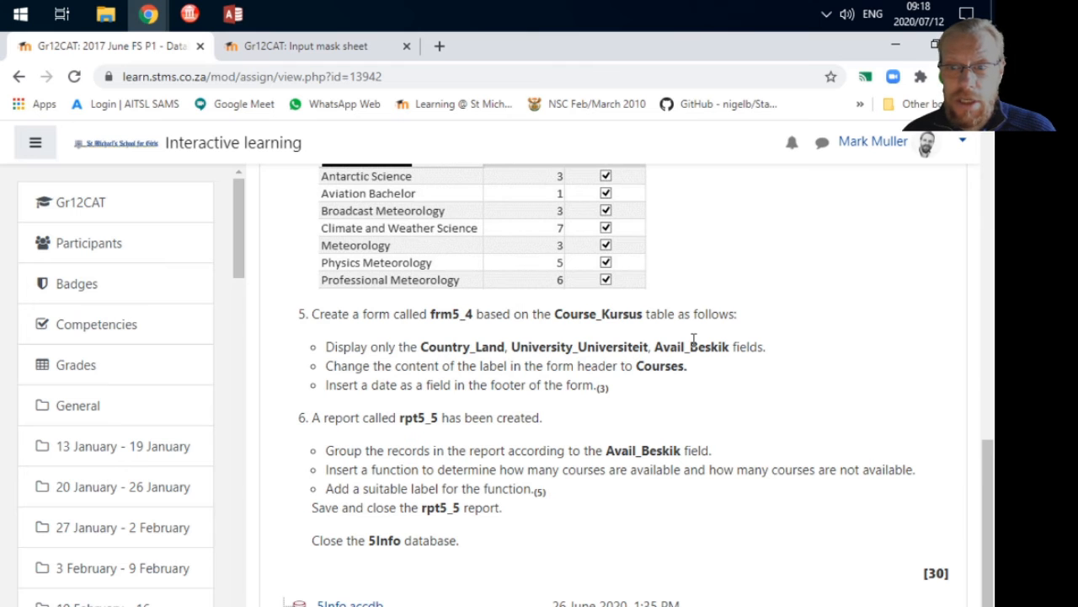
click(234, 16)
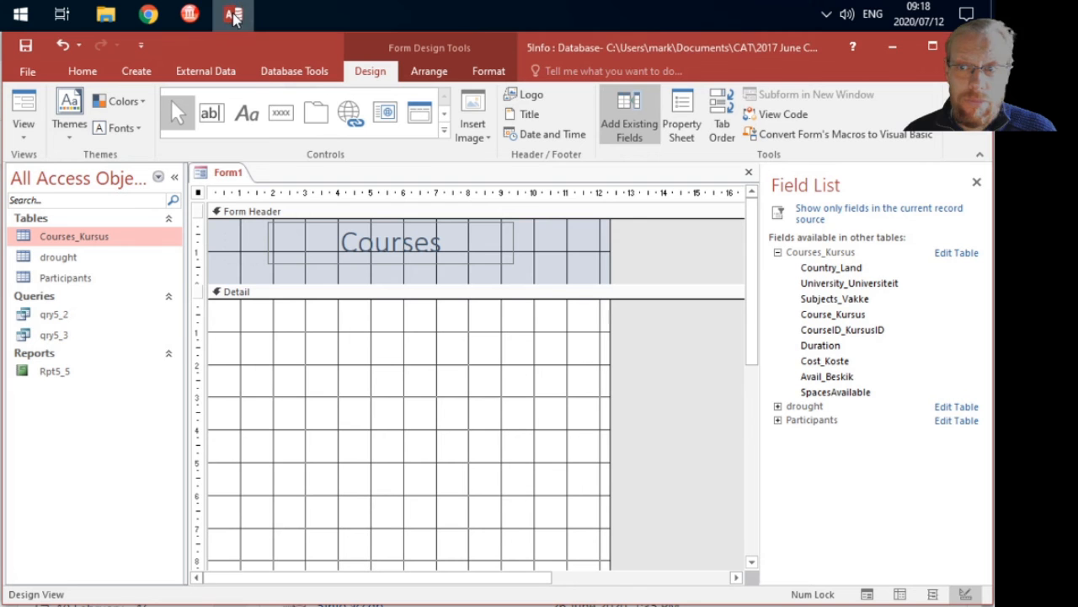
double_click(840, 269)
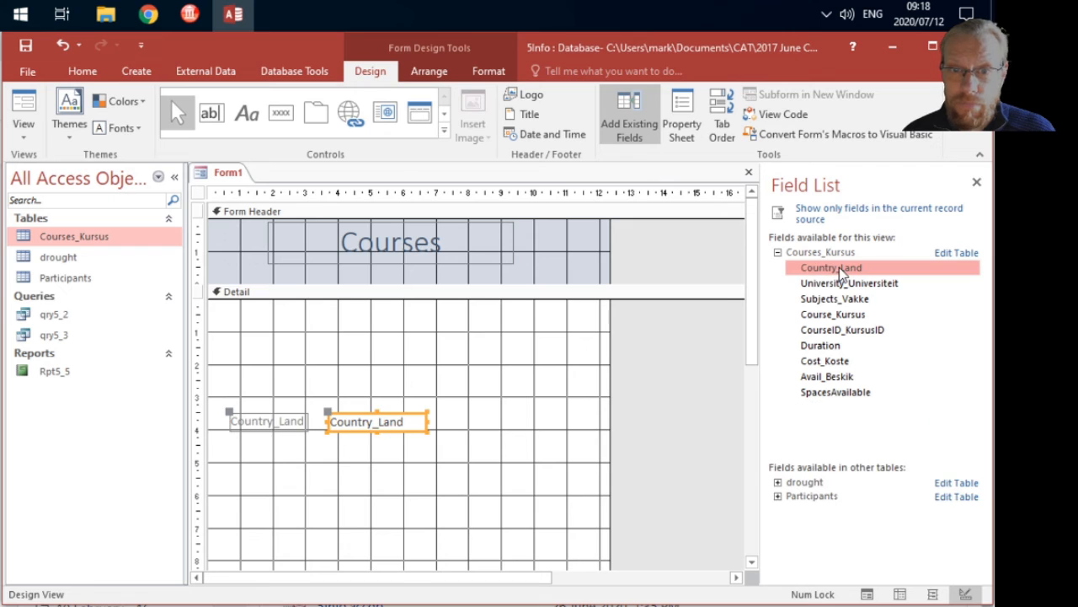
click(849, 284)
double_click(847, 285)
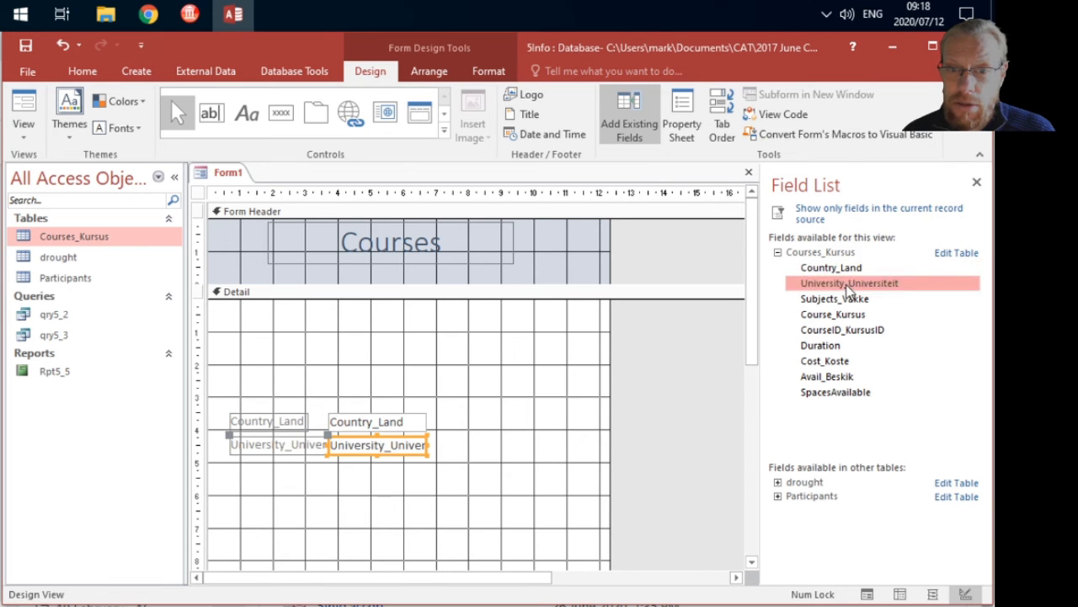
double_click(834, 377)
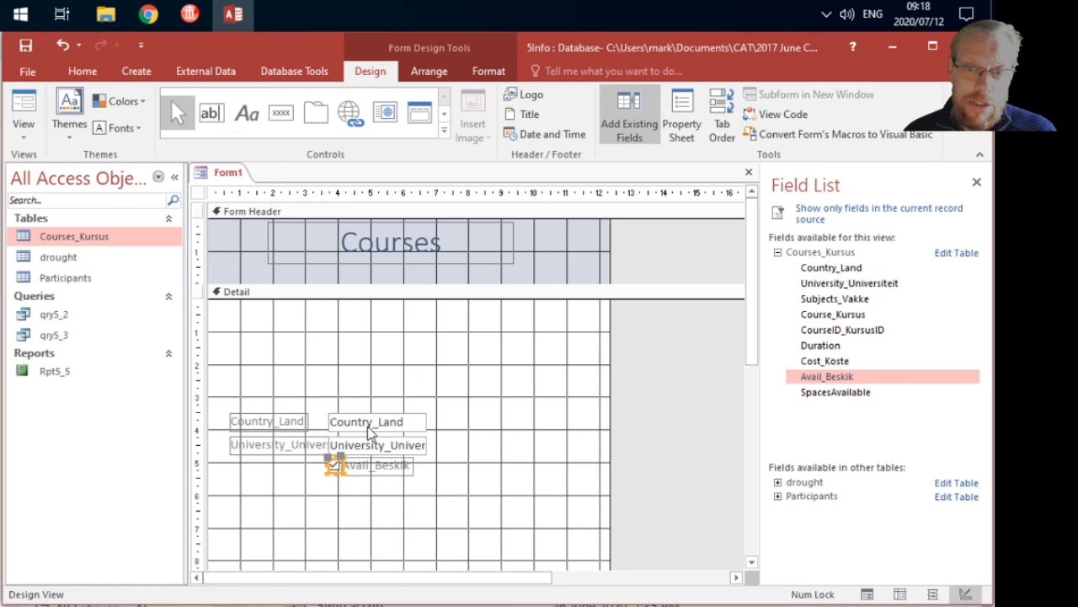
Enlarge the Country_Land text box and its label, and move the Avail_Beskik check box with its label slightly lower.
click(369, 422)
drag(426, 412, 463, 385)
click(267, 417)
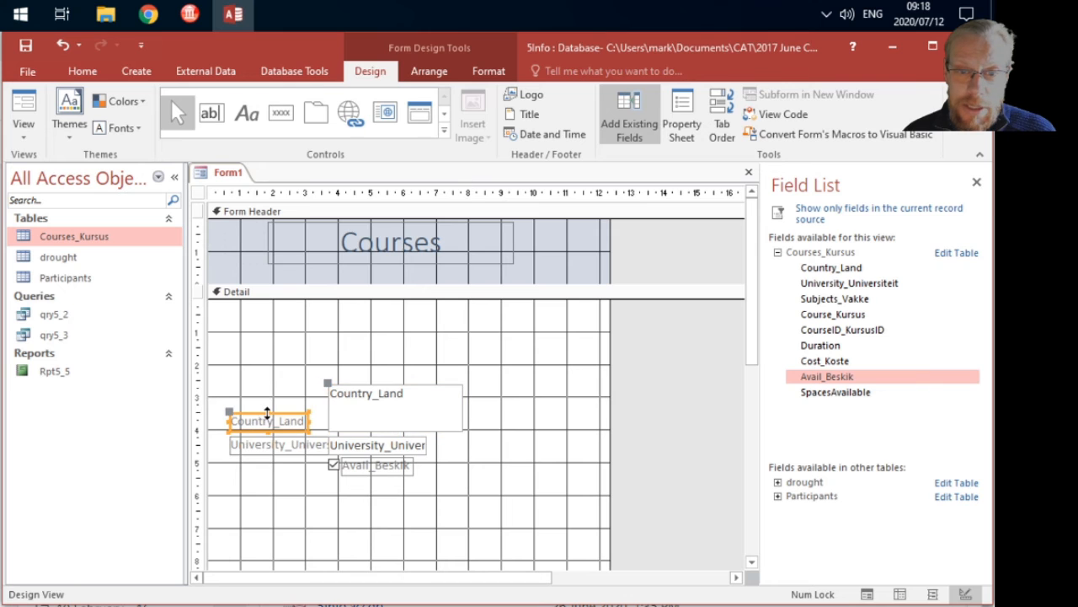
drag(268, 413, 293, 392)
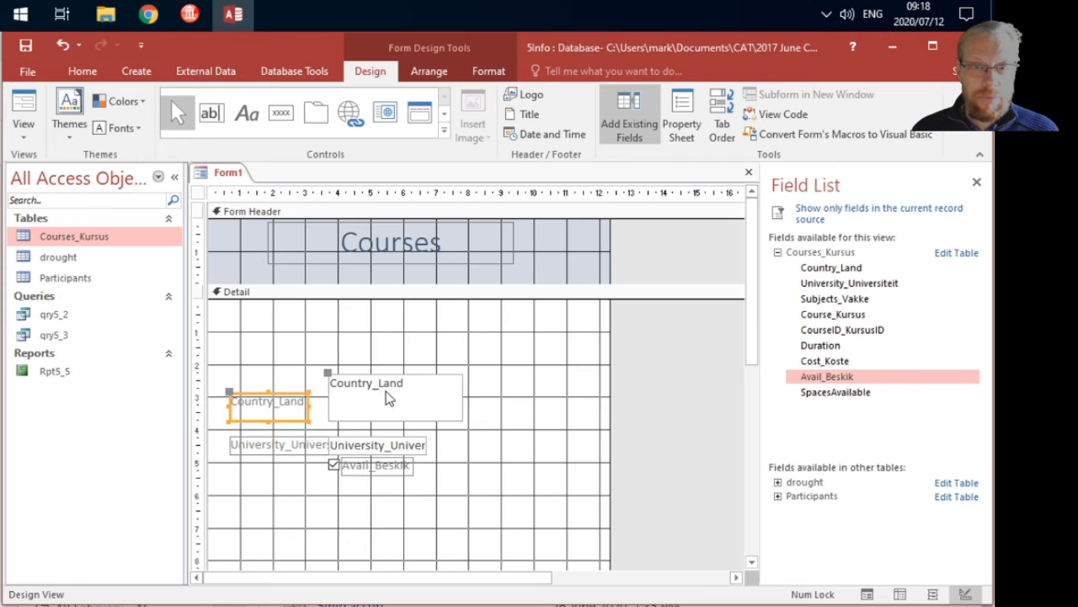
click(393, 470)
drag(396, 478, 394, 495)
click(529, 496)
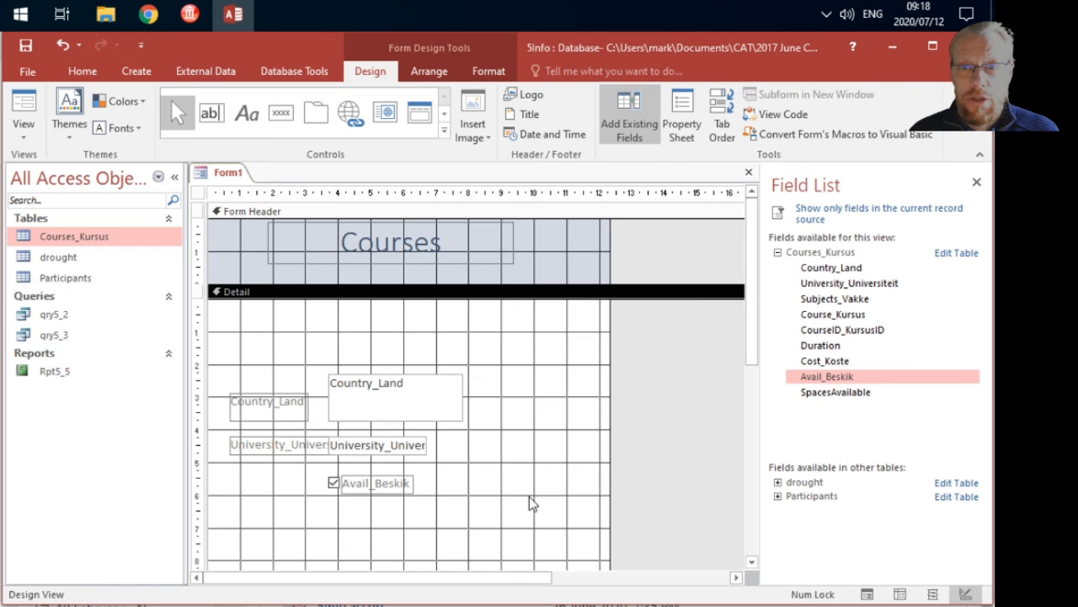
Read the footer date requirement in the Chrome assignment, then shorten the form's Detail section to about 7 cm and trim the Form Footer in Access.
mouse_move(149, 14)
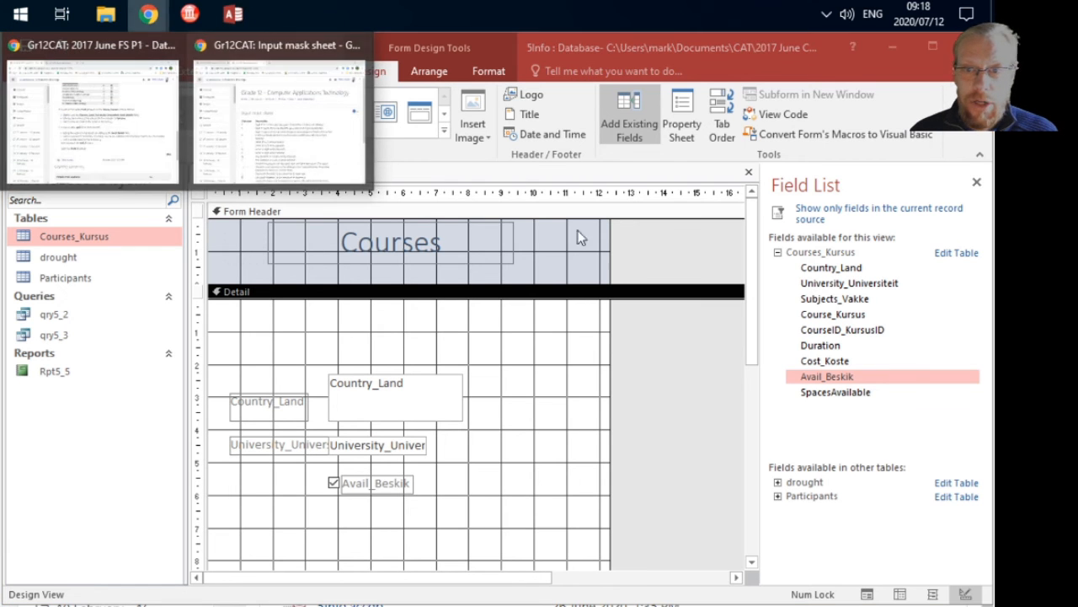
click(164, 159)
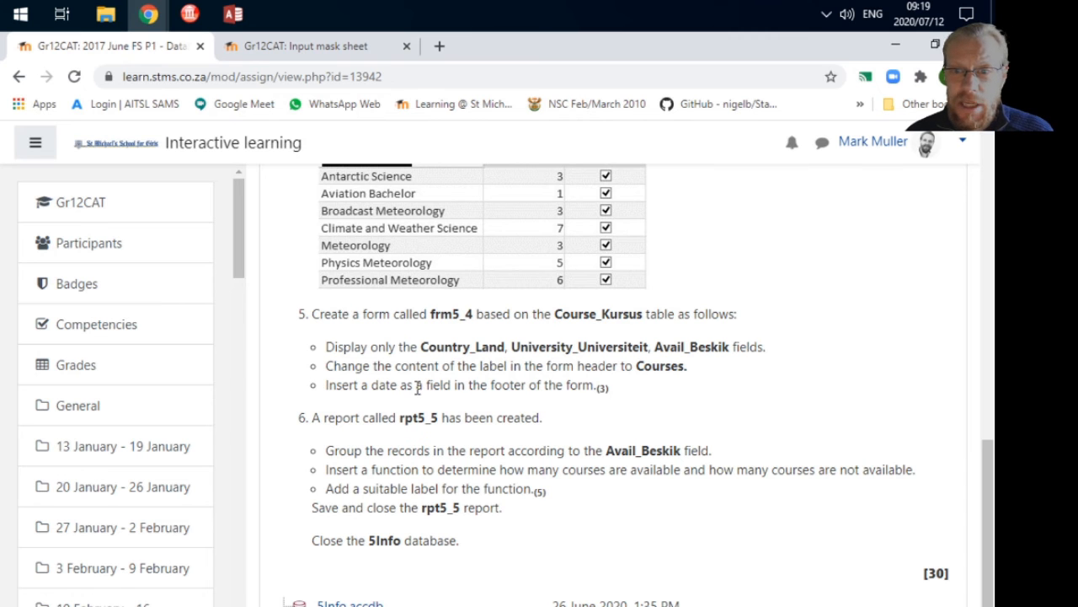
click(235, 17)
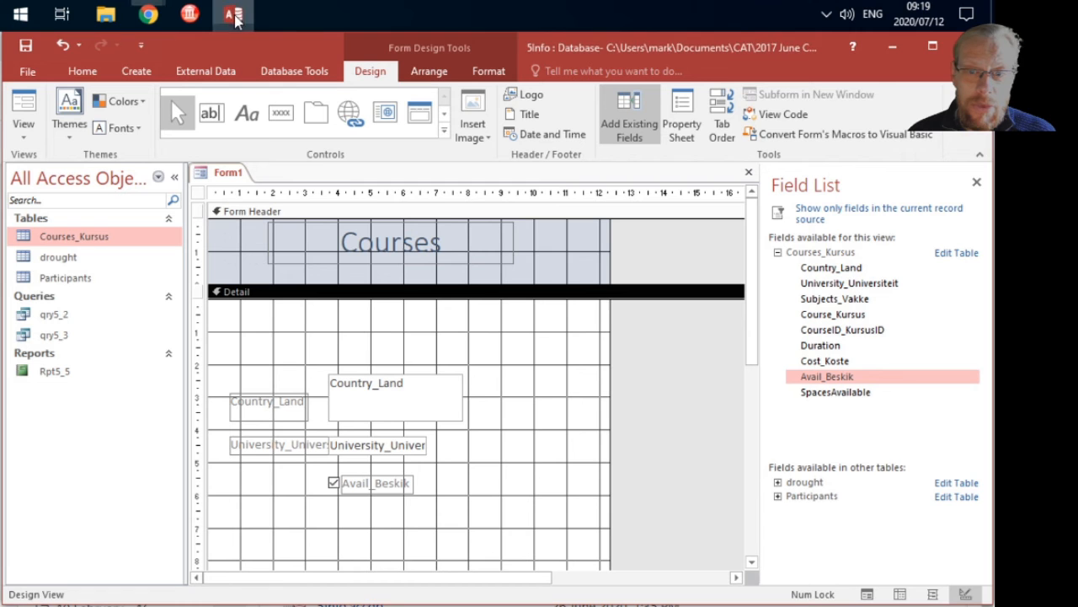
scroll(620, 486, down, 4)
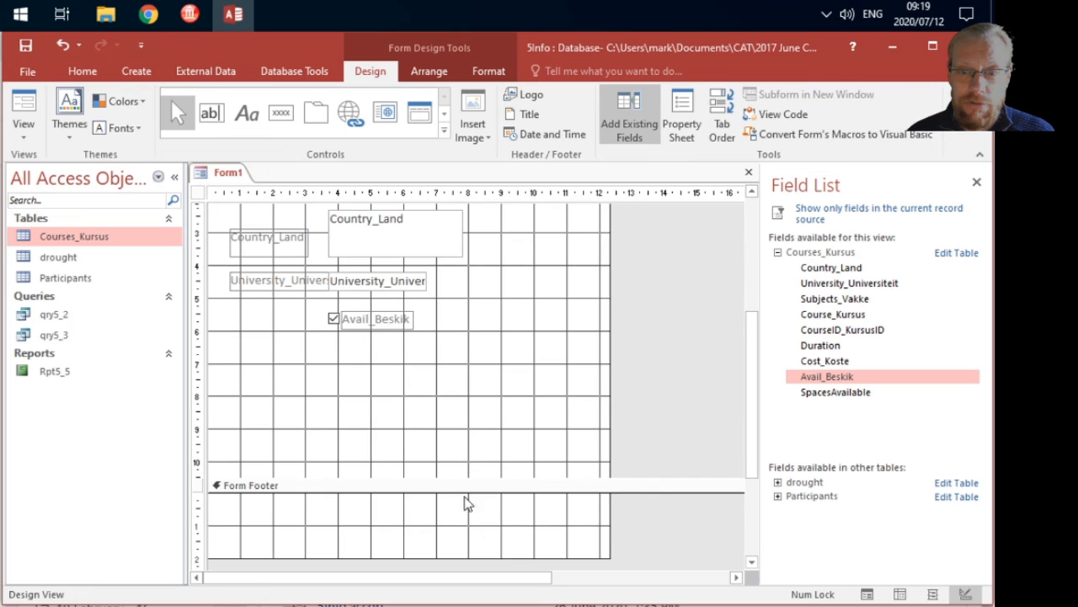
click(379, 479)
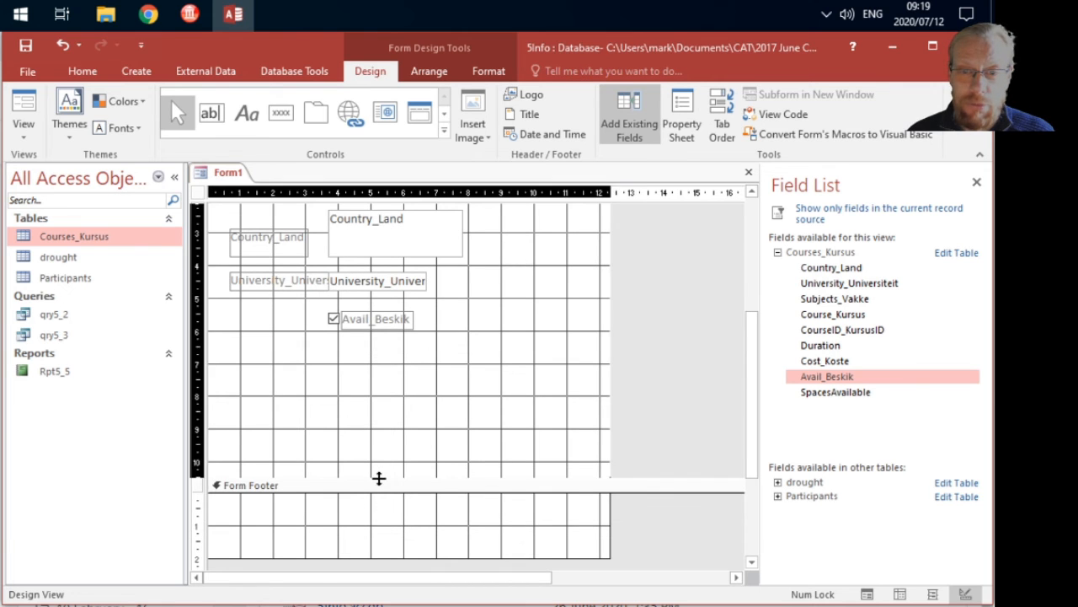
drag(379, 479, 373, 362)
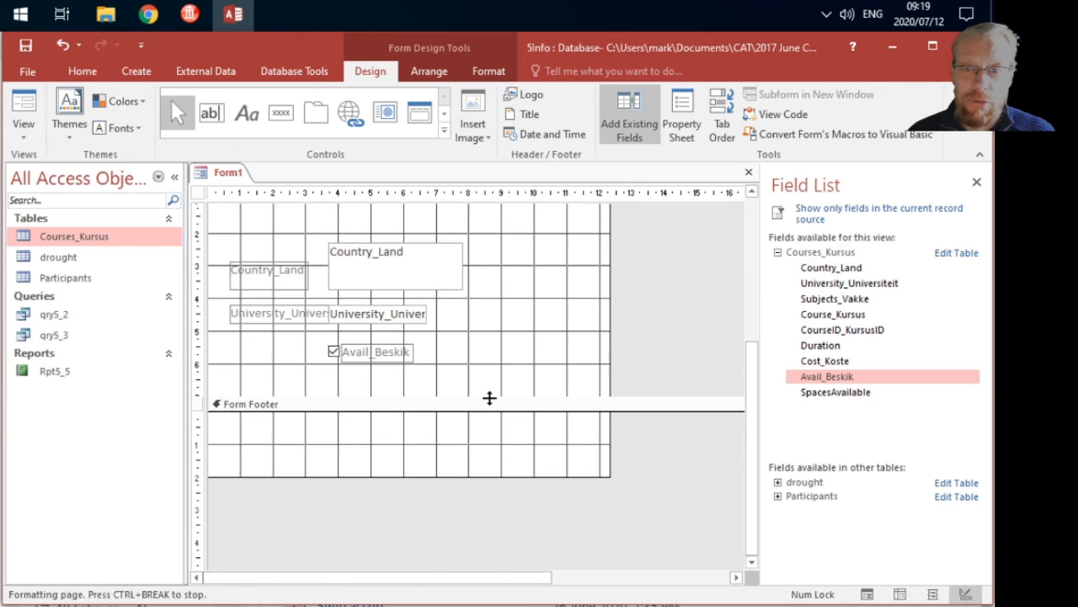
click(474, 472)
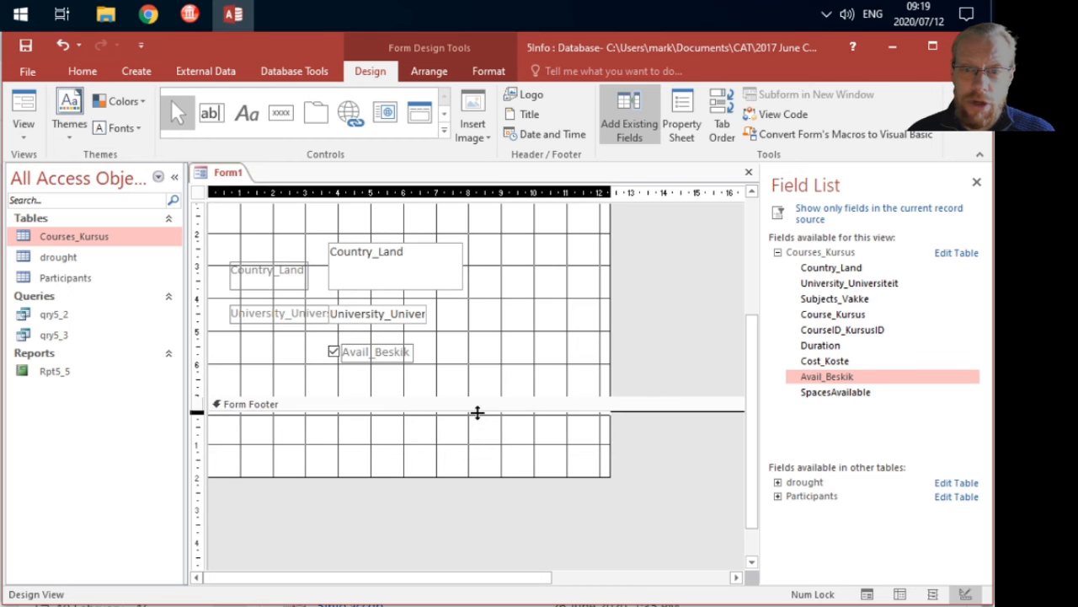
drag(477, 412, 464, 466)
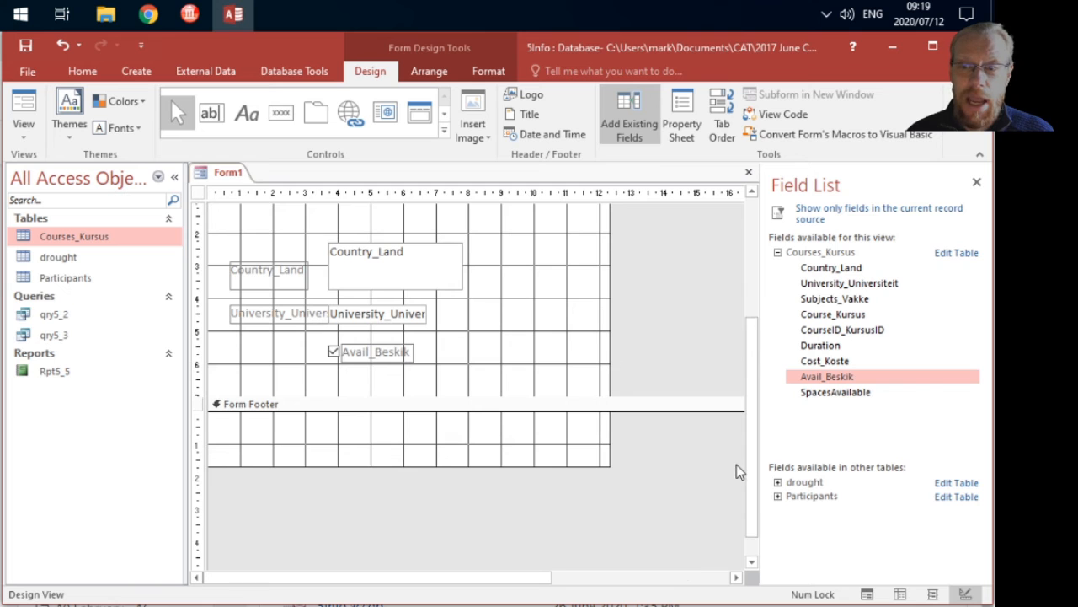
Insert a date field in long date format without the time, rechecking the footer date requirement in the Chrome assignment.
drag(751, 468, 741, 389)
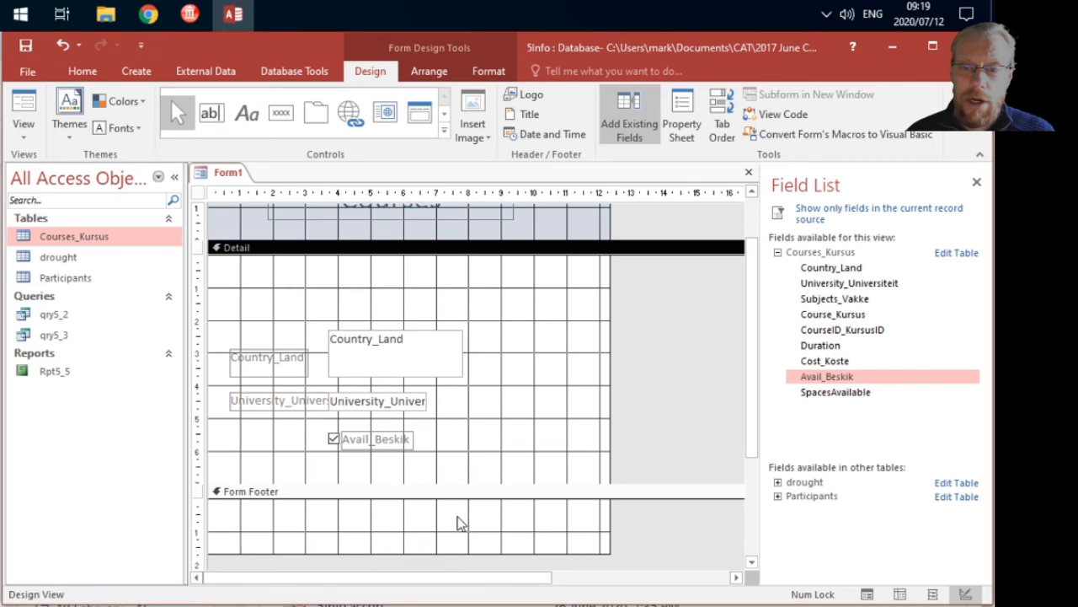
click(459, 518)
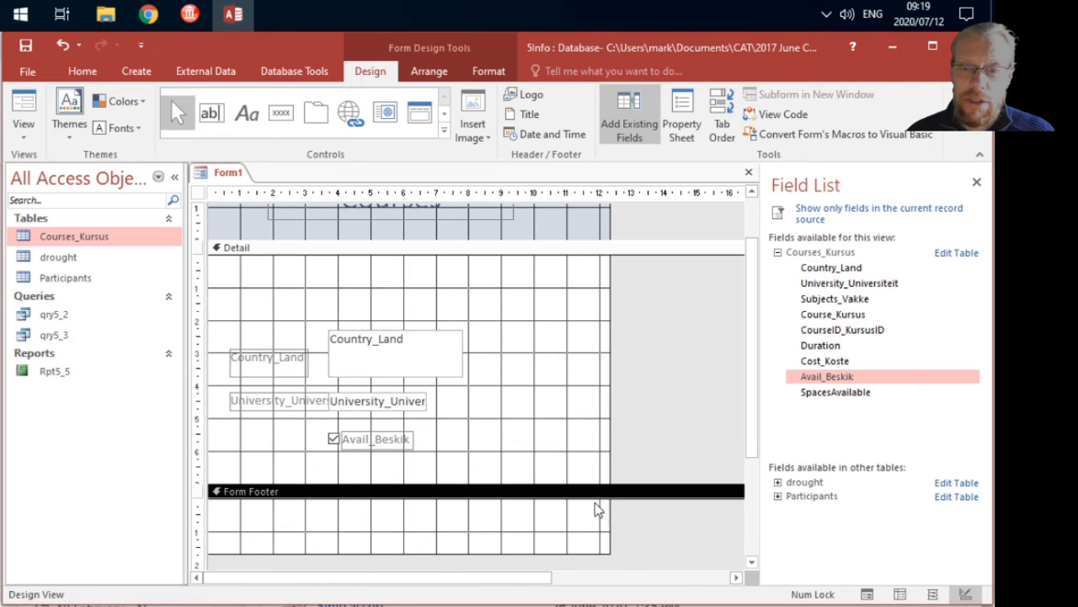
click(552, 135)
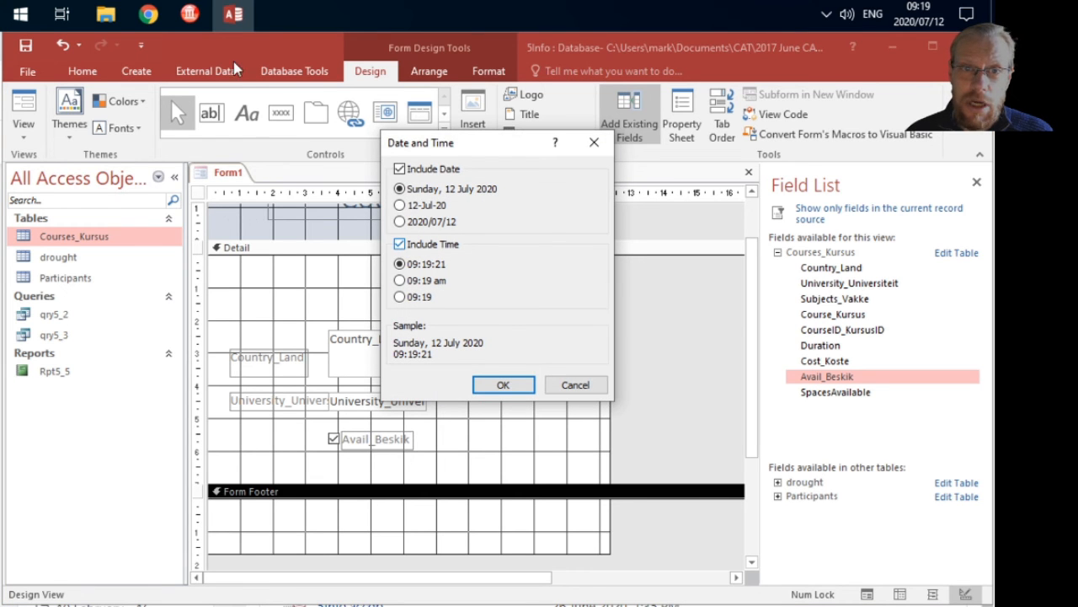
click(148, 17)
click(110, 149)
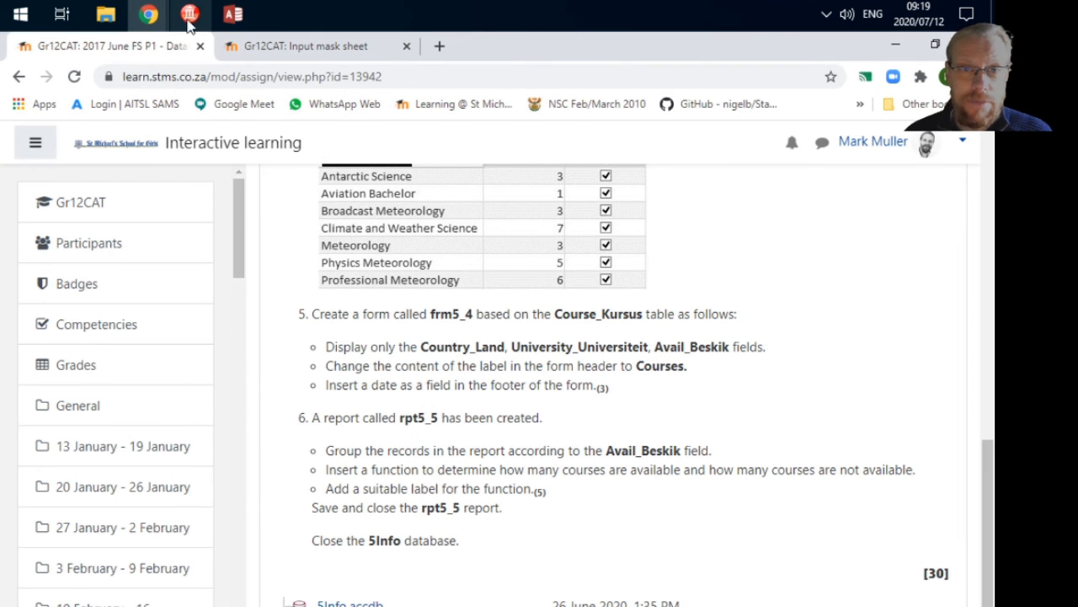
click(233, 14)
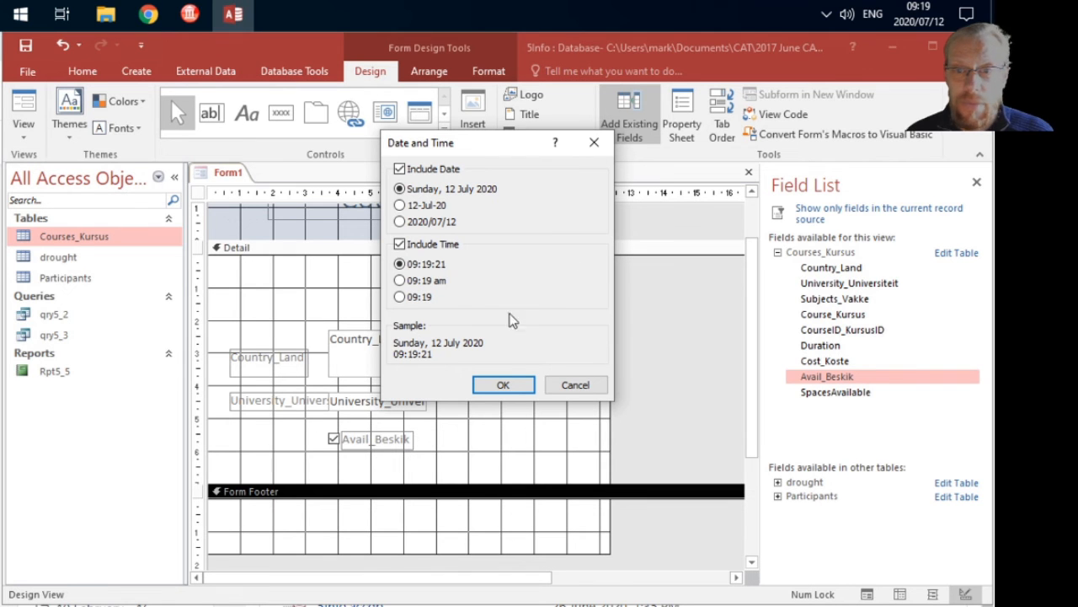
click(401, 245)
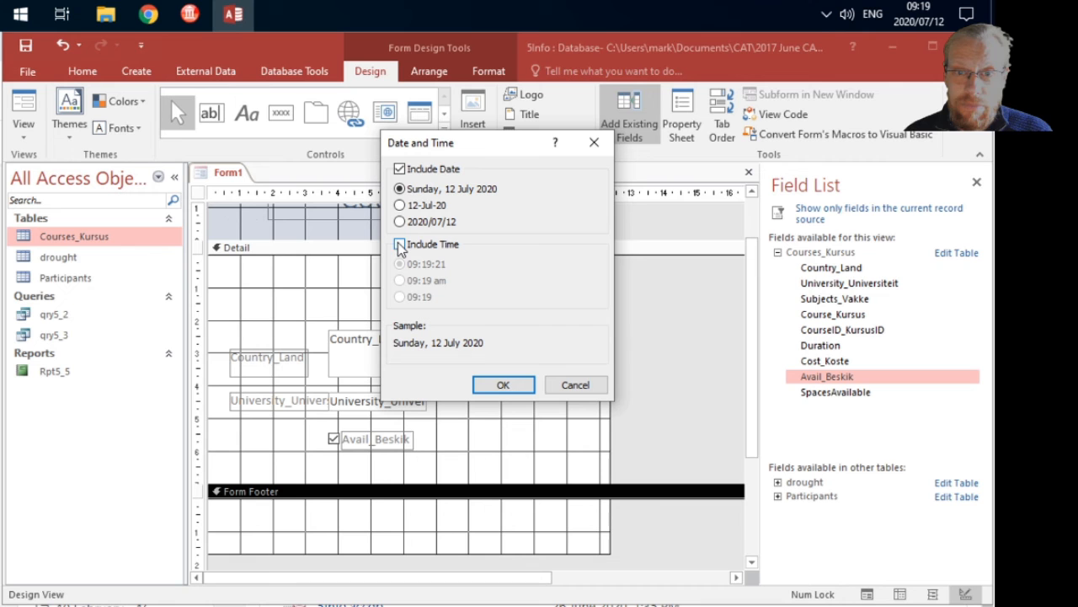
click(522, 388)
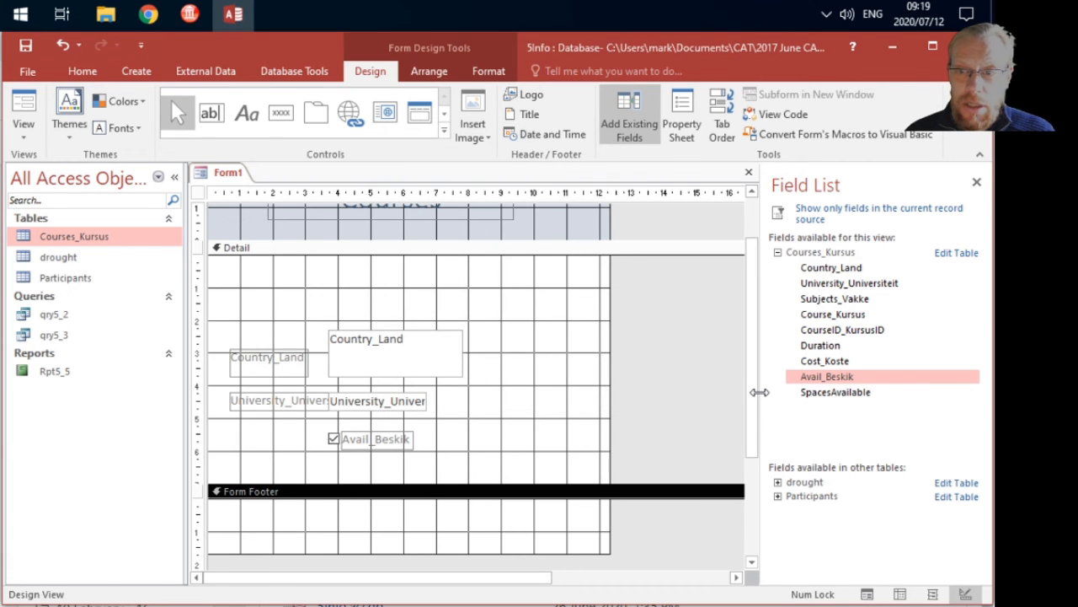
Move the date field from the Form Header to the Form Footer and place it slightly lower and further right.
drag(753, 401, 750, 332)
click(569, 237)
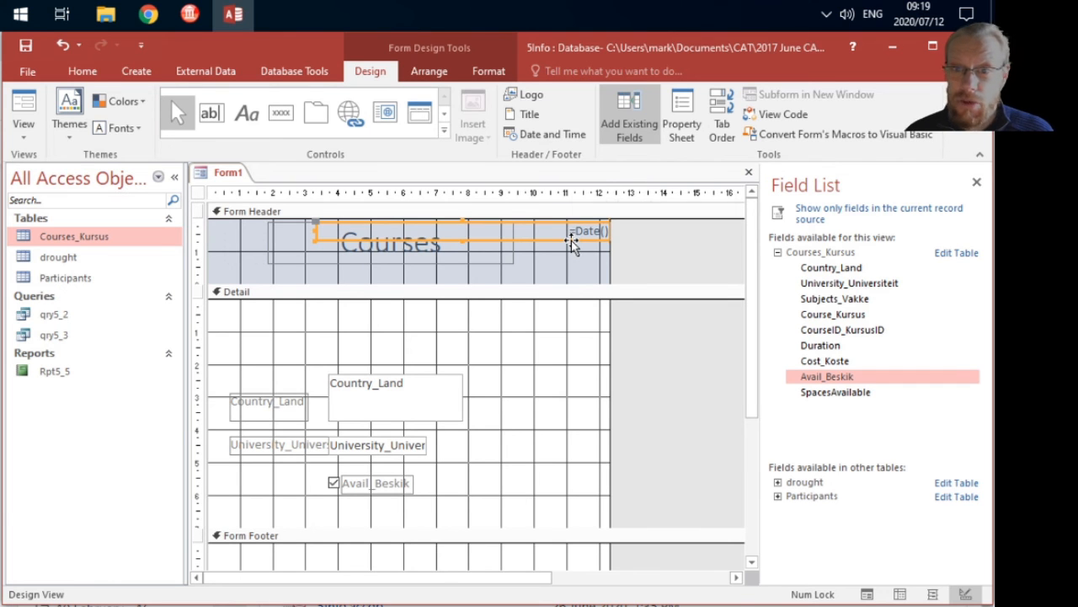
right_click(571, 240)
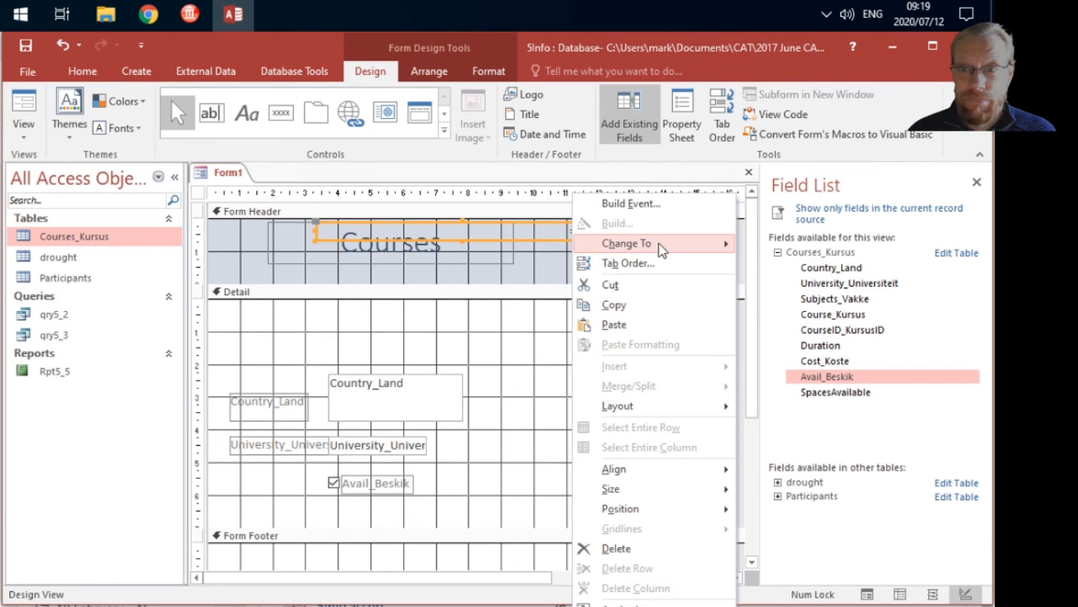
click(637, 292)
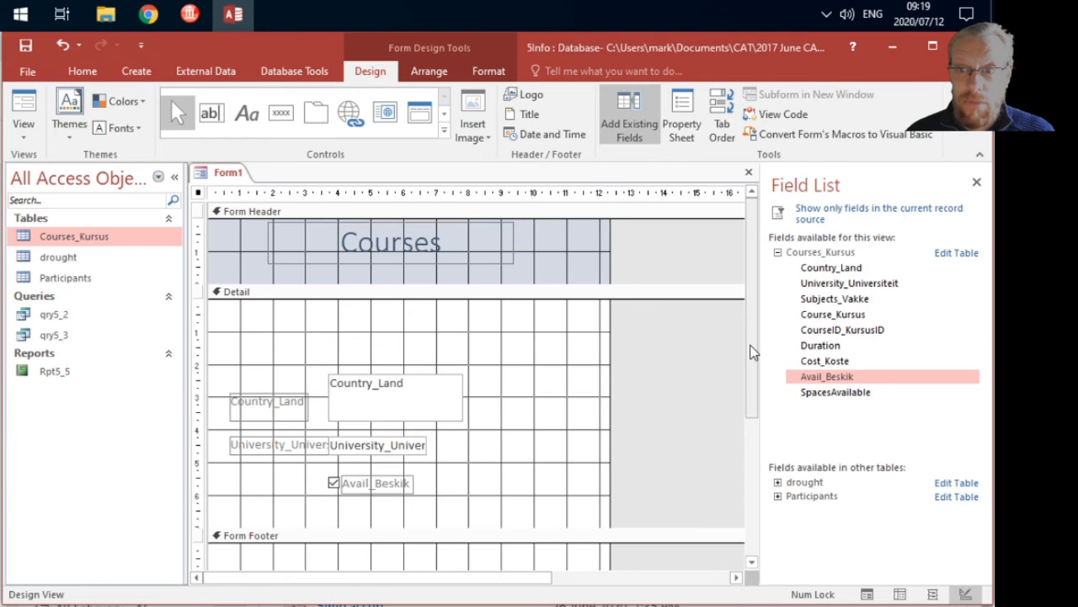
drag(753, 353, 754, 397)
click(467, 505)
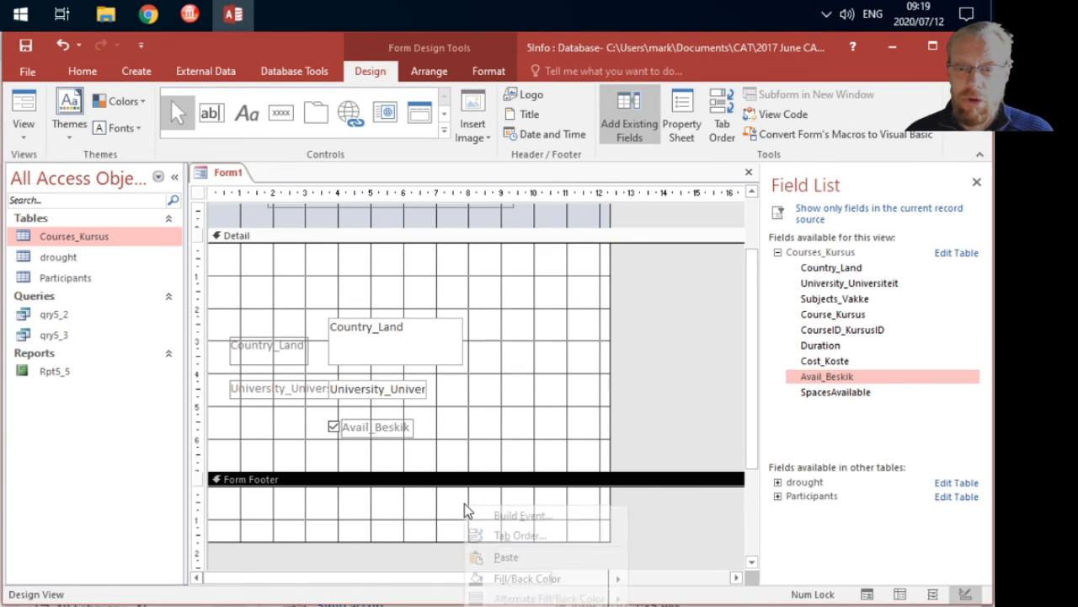
right_click(465, 505)
click(505, 557)
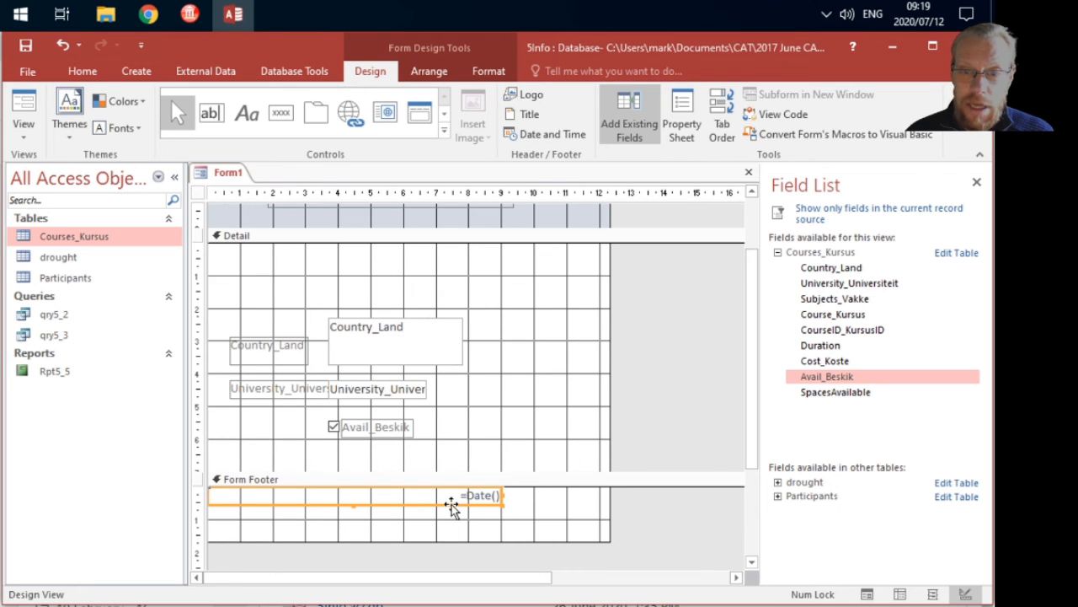
drag(451, 505, 548, 525)
Check the form in Form view, then close it and save it as frm5_4.
click(24, 105)
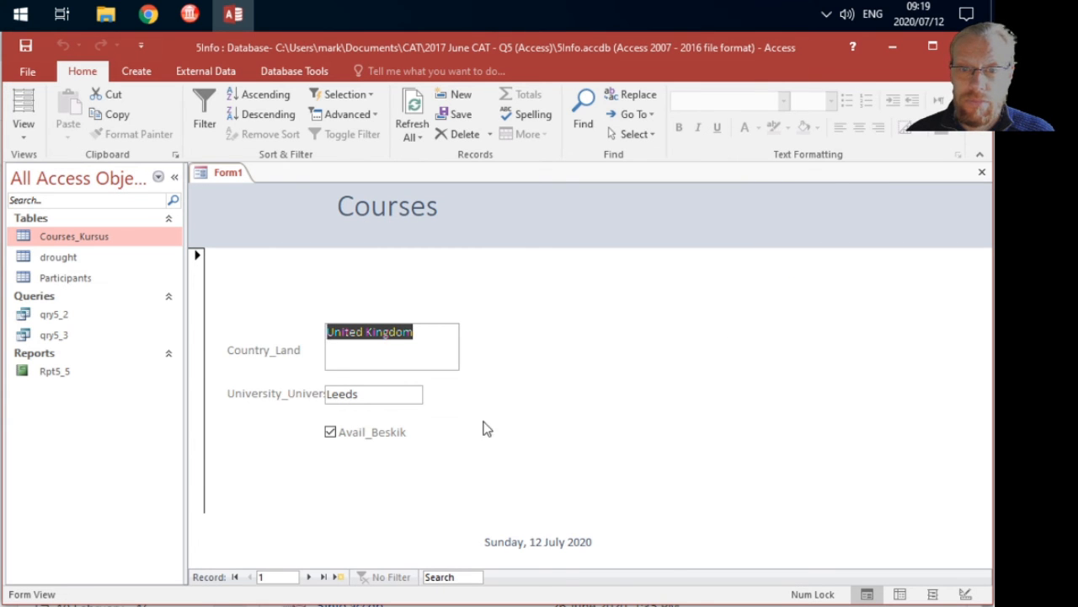
click(447, 337)
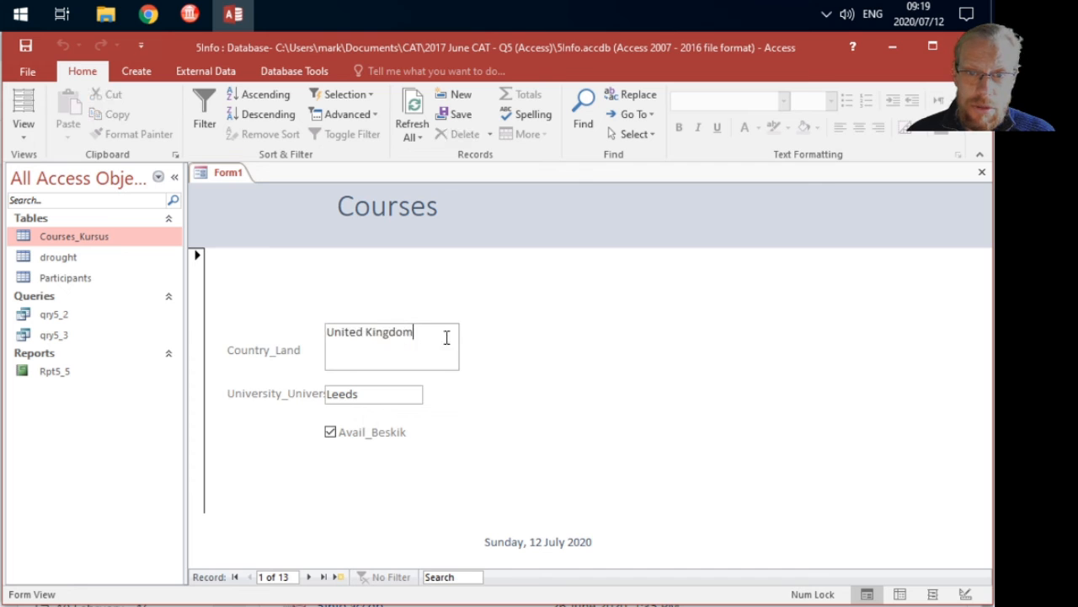
click(345, 396)
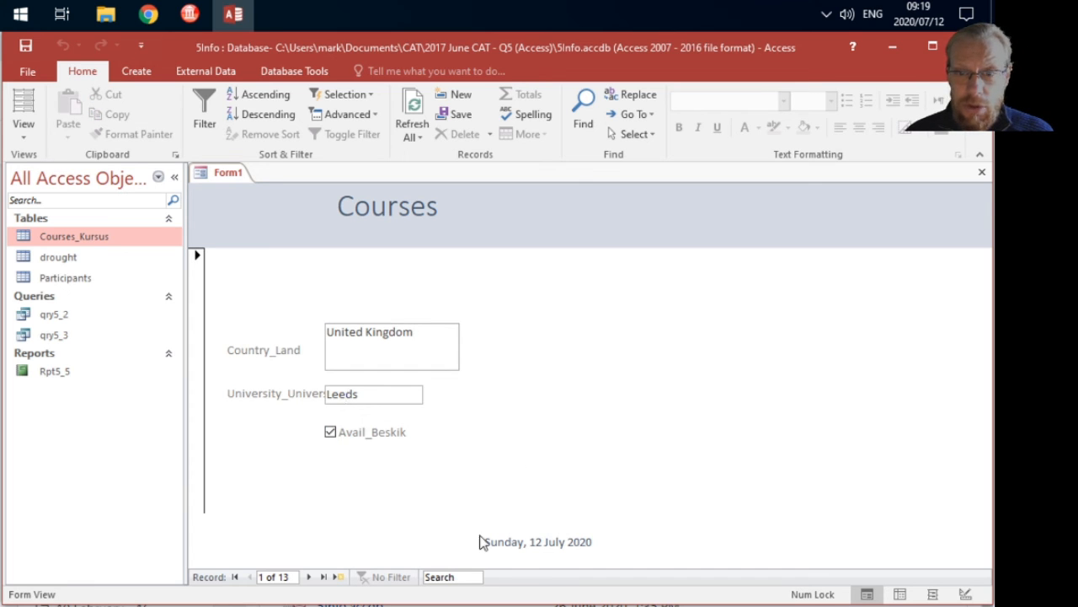
click(981, 172)
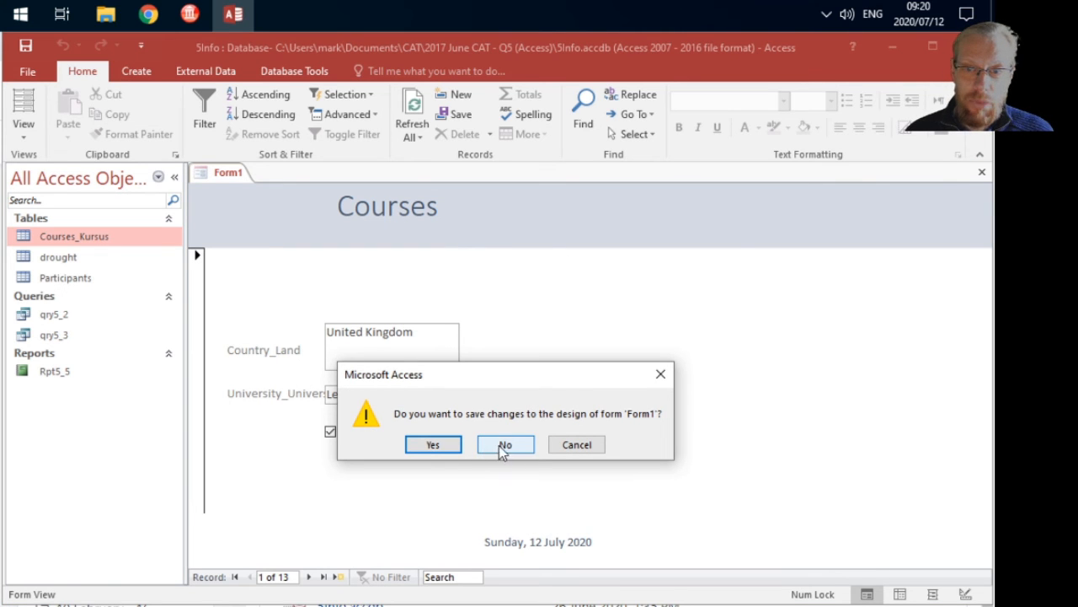
click(425, 445)
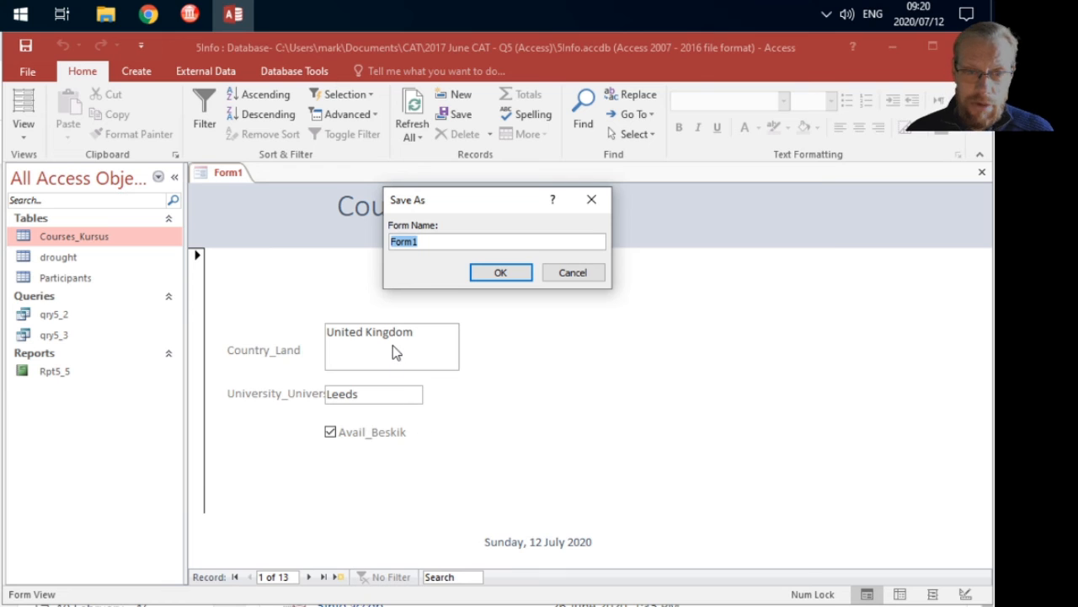
text(frm5_4)
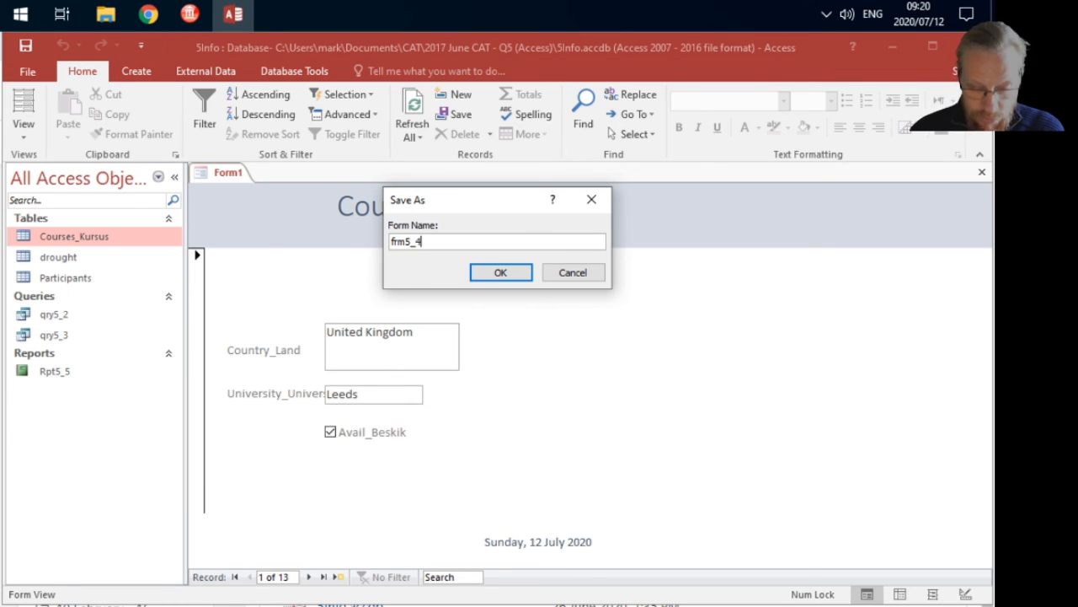
click(501, 271)
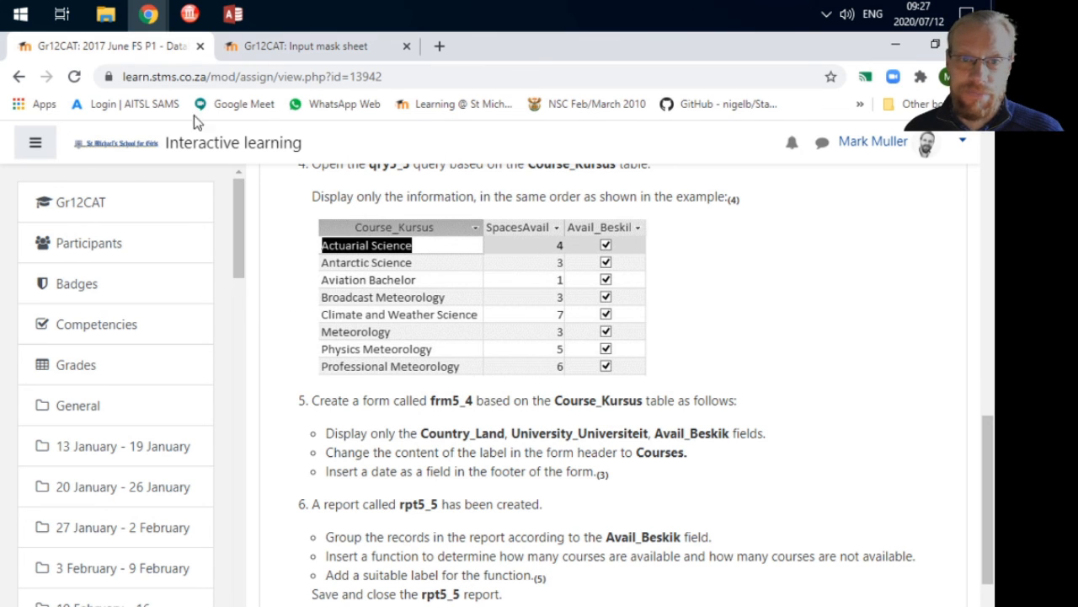
Switch to Access, open the Rpt5_5 report in Design view and group its records on Avail_Beskik.
click(233, 13)
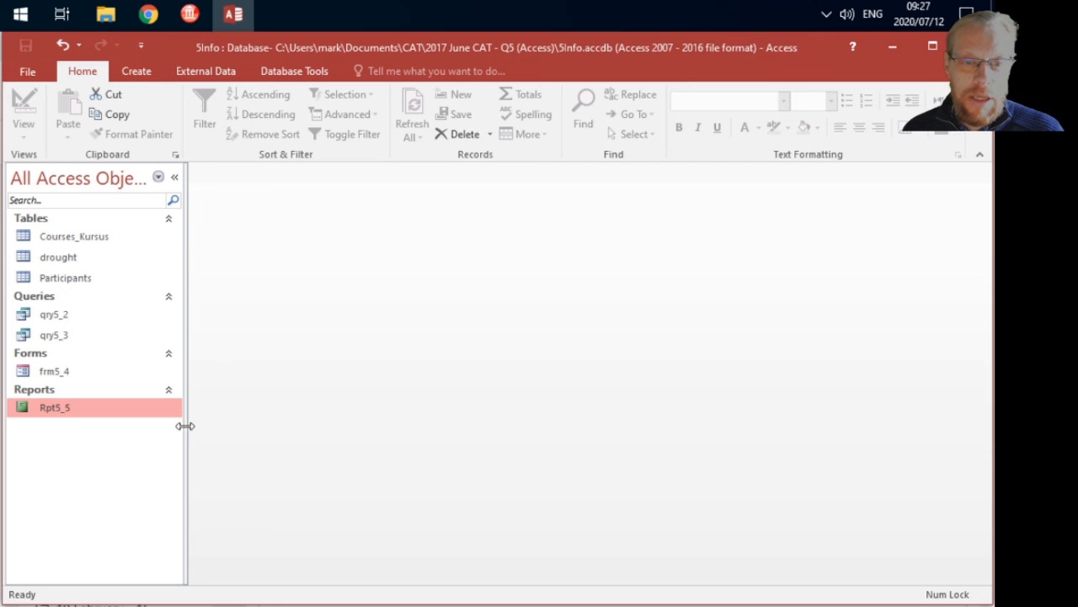
right_click(97, 408)
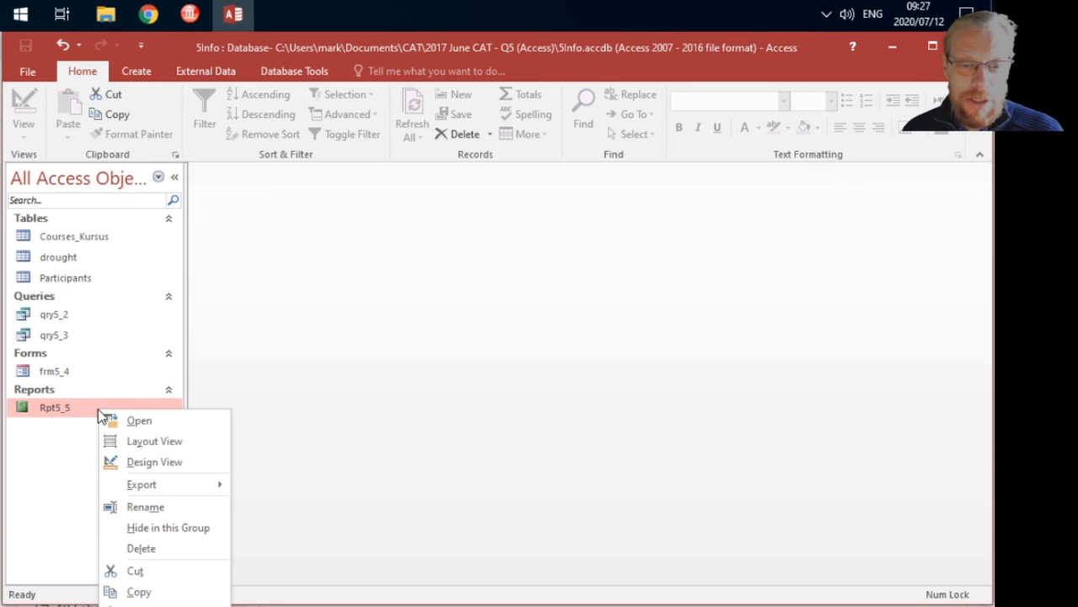
click(143, 462)
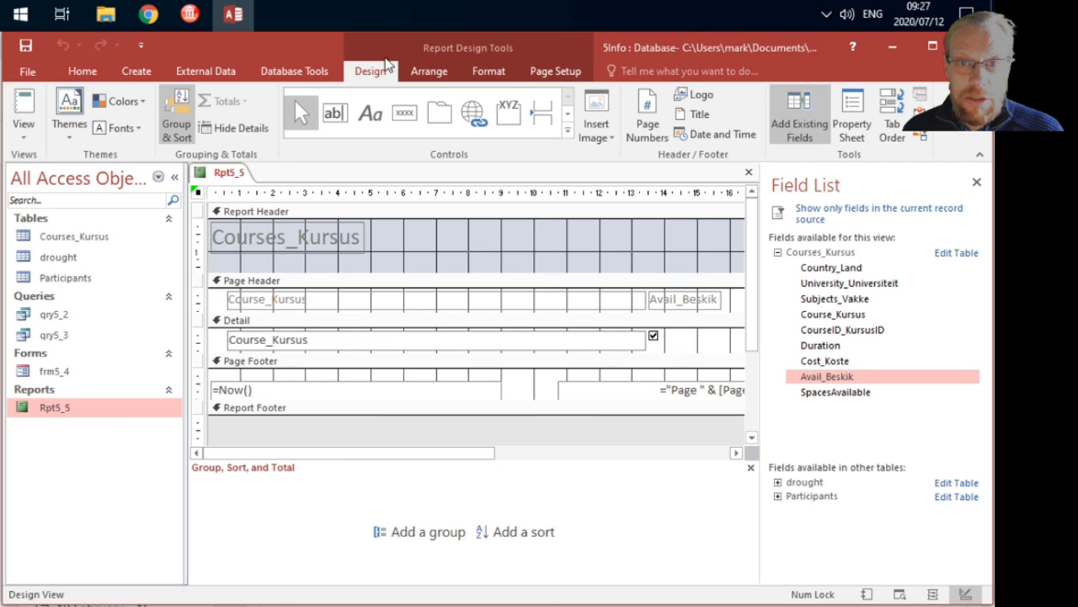
click(176, 107)
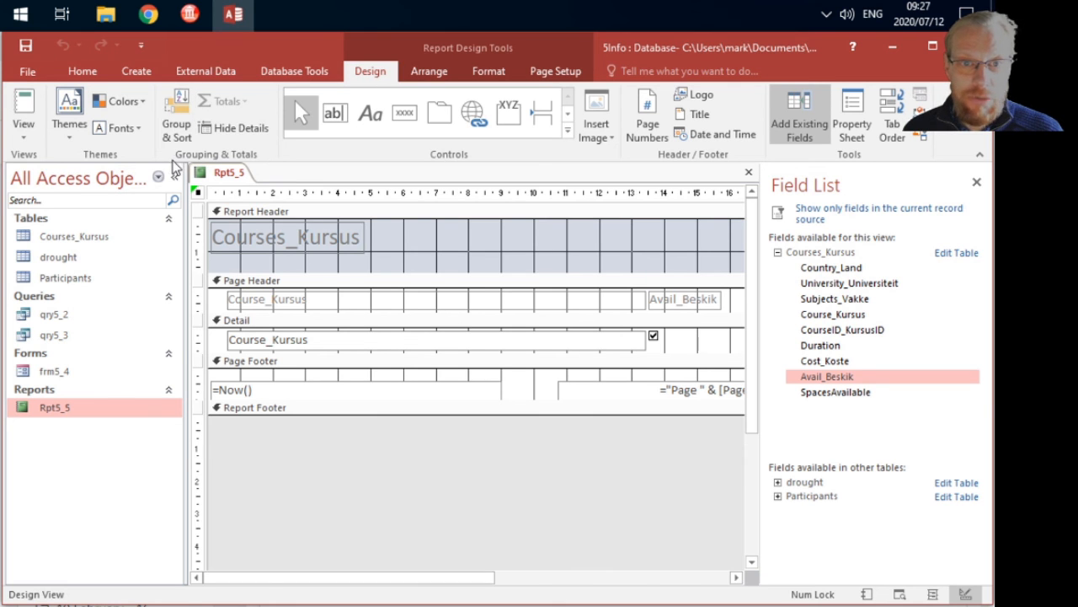
click(176, 104)
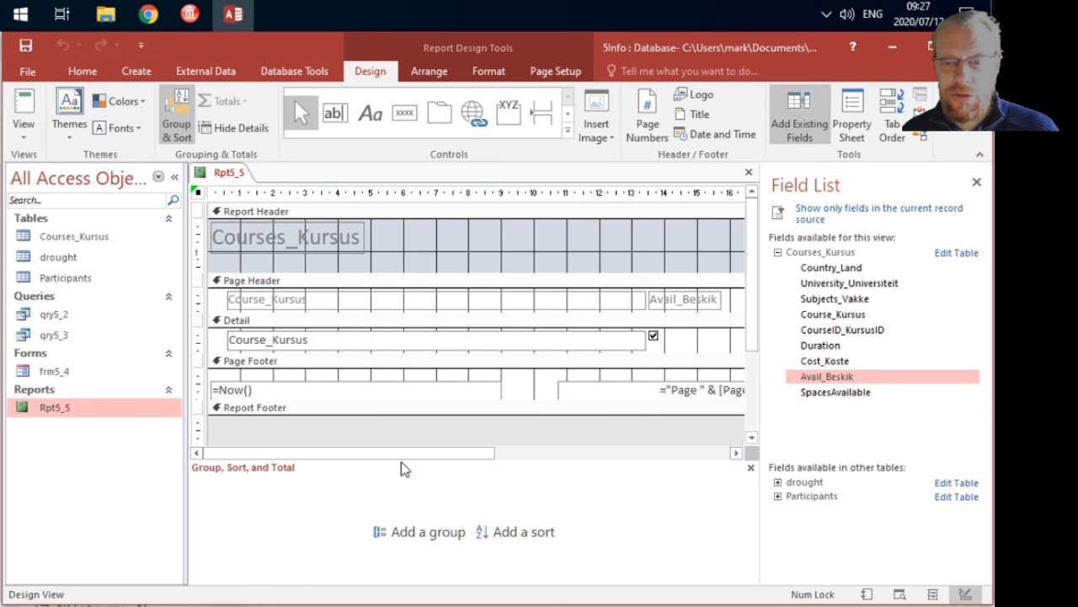
click(424, 534)
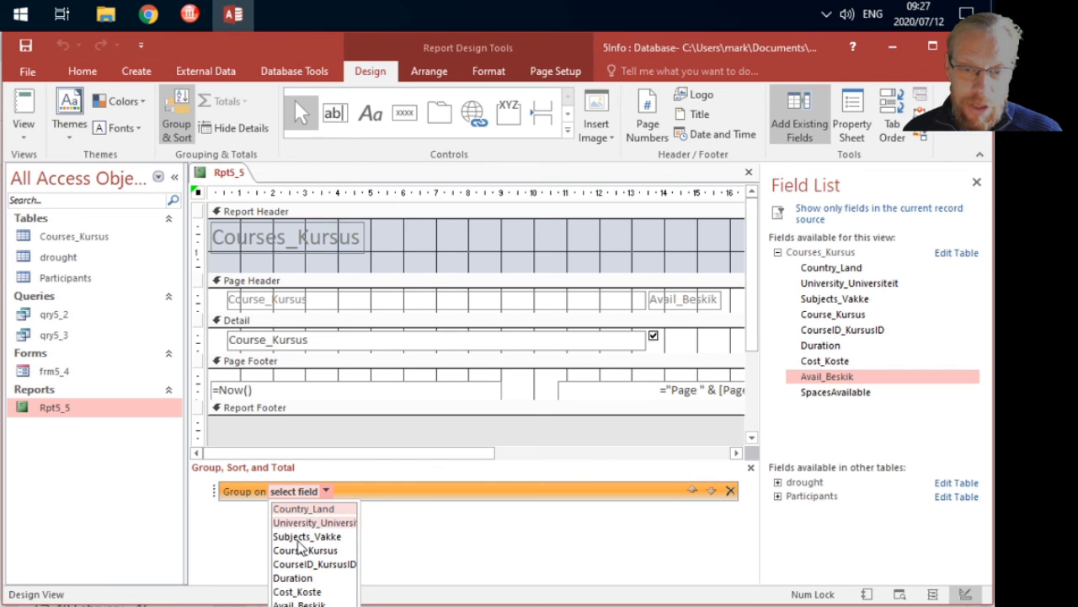
click(300, 603)
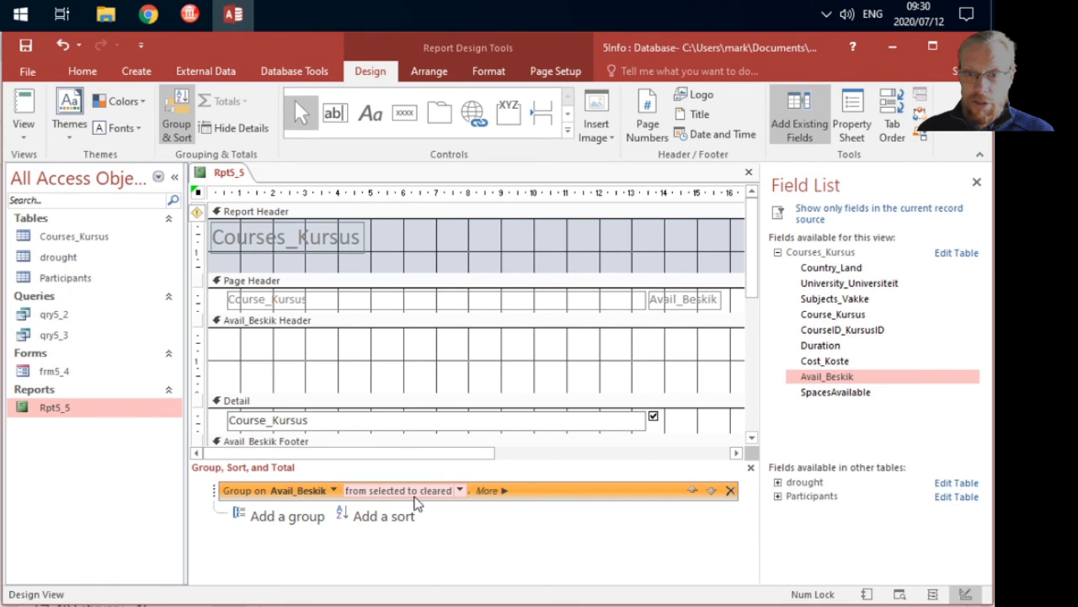
Add a total on Avail_Beskik to the report group, using the Count Records type.
click(488, 491)
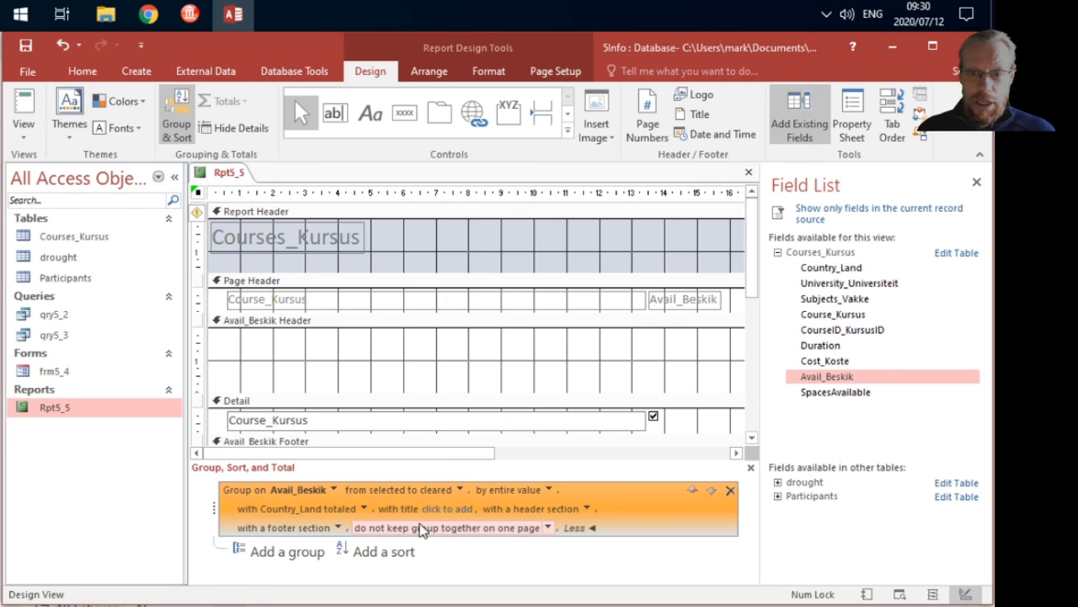
click(363, 509)
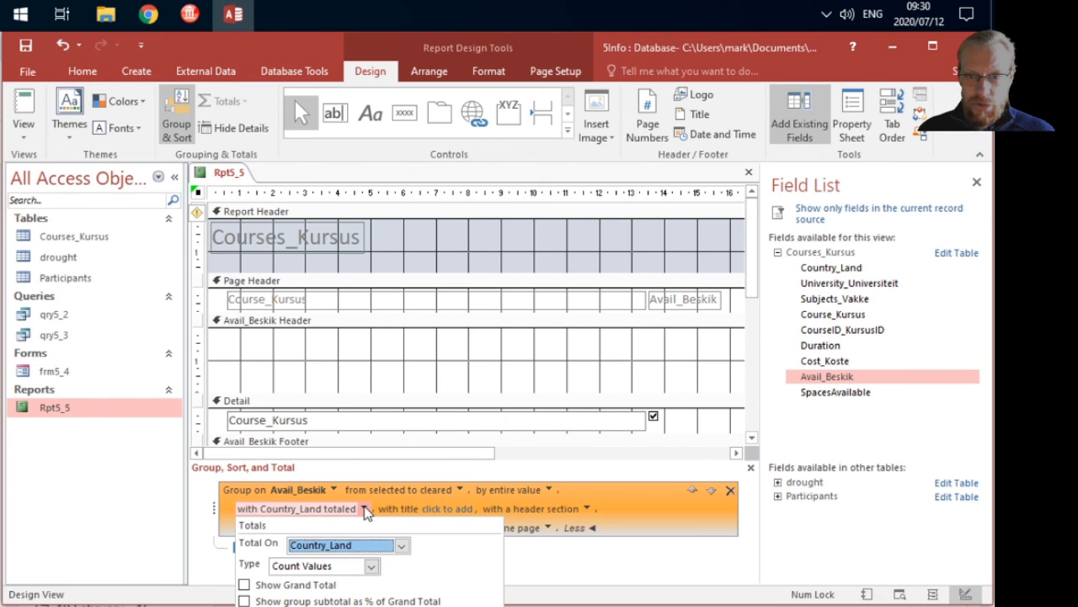
click(401, 545)
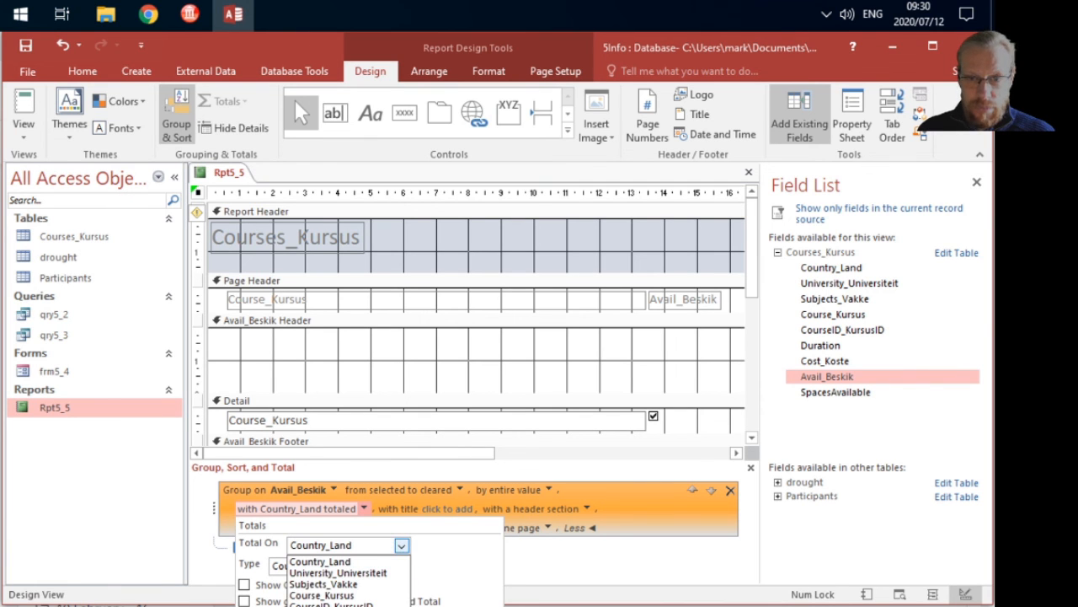
click(319, 605)
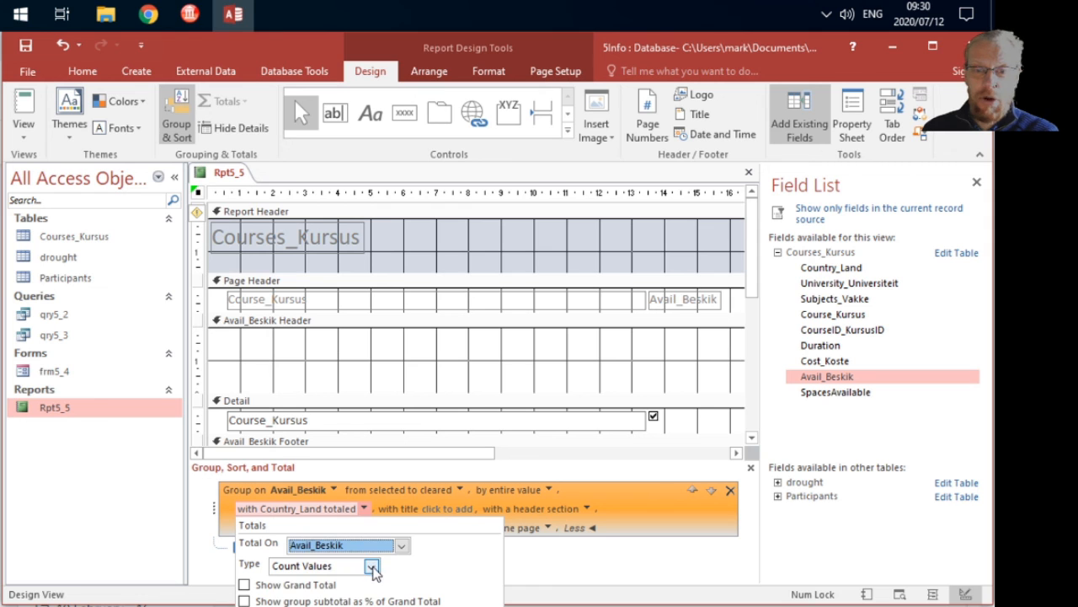
click(372, 567)
click(327, 581)
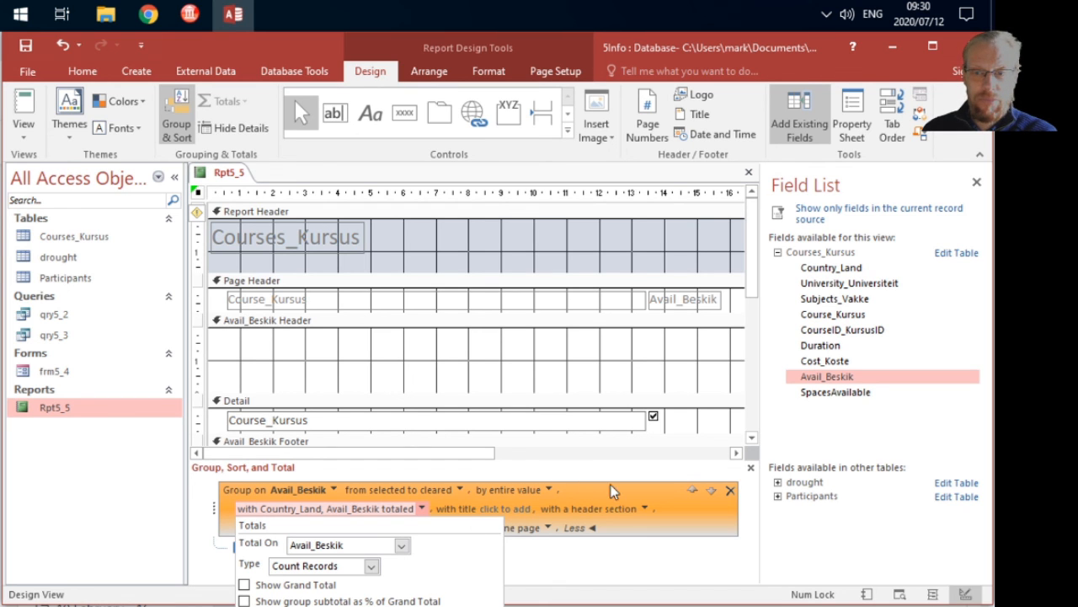
click(644, 490)
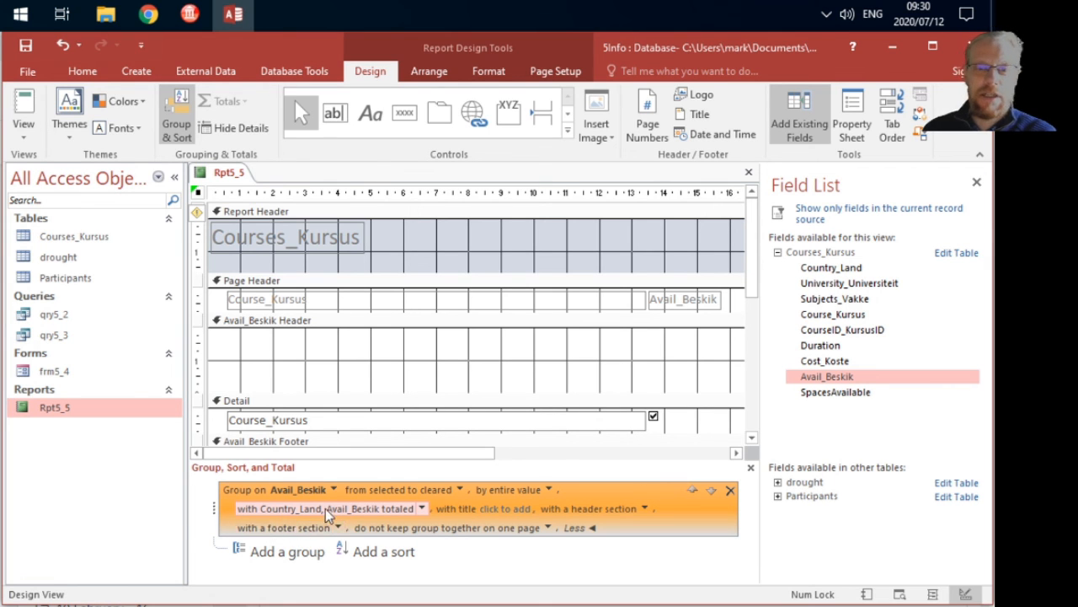
Look through the report in Report view to check the record counts below each Avail_Beskik group.
click(23, 110)
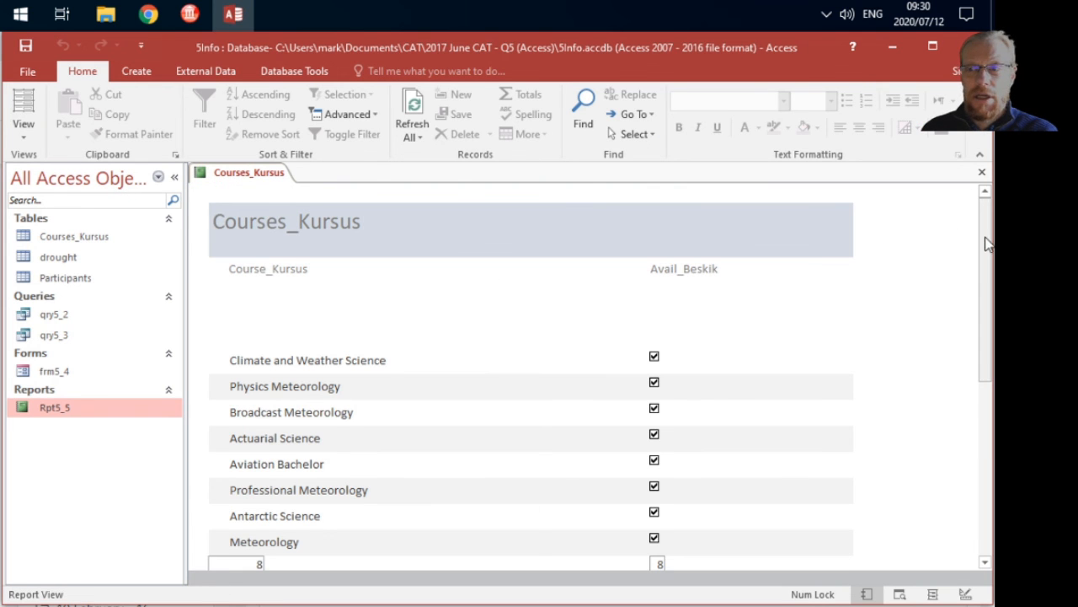
scroll(669, 376, down, 3)
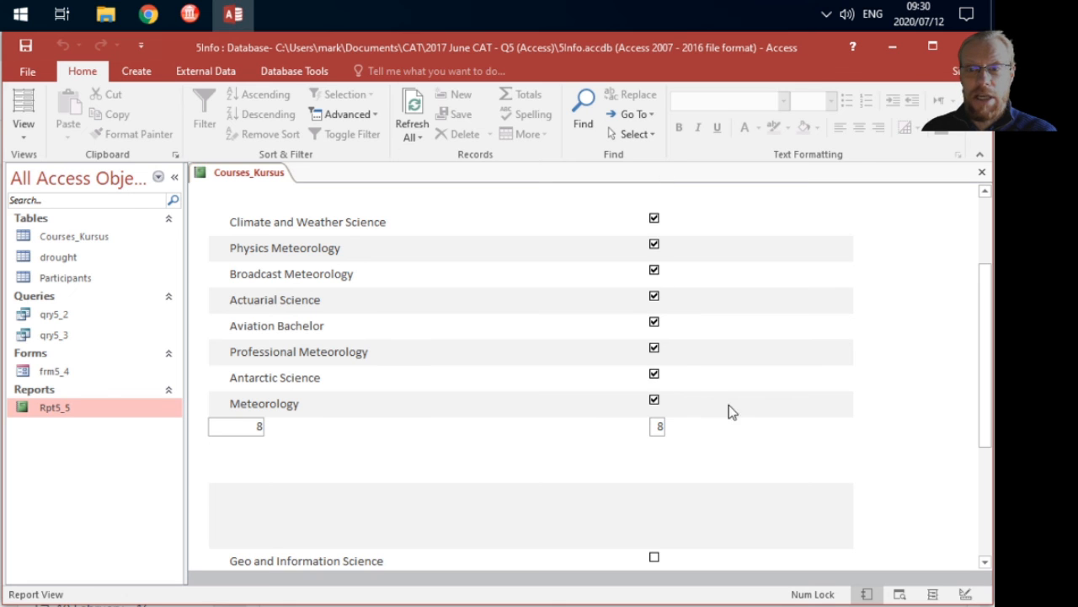
scroll(730, 409, down, 4)
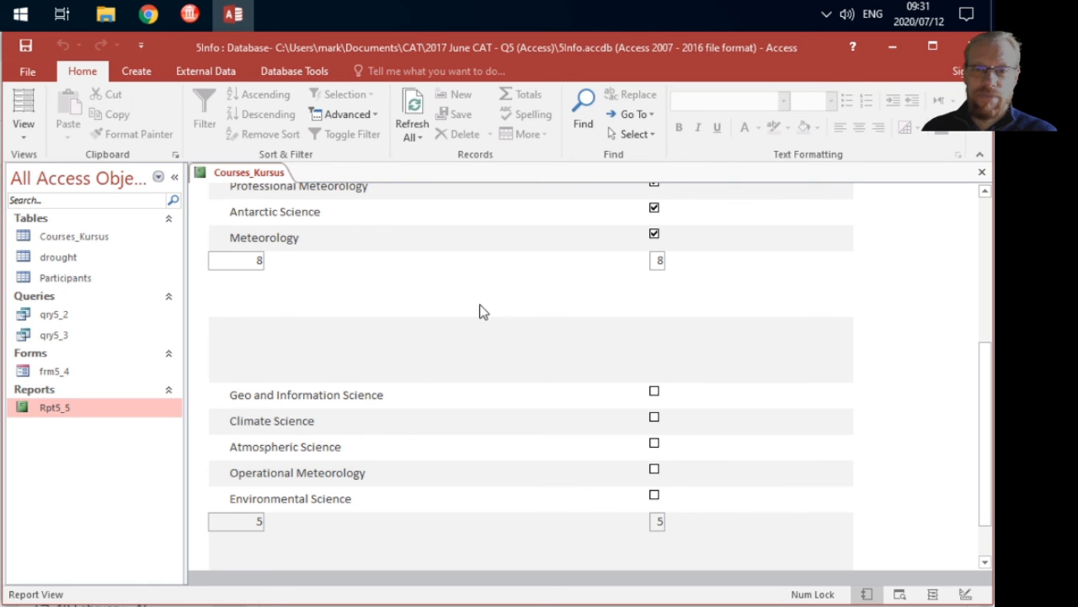
scroll(466, 305, up, 5)
scroll(563, 318, up, 1)
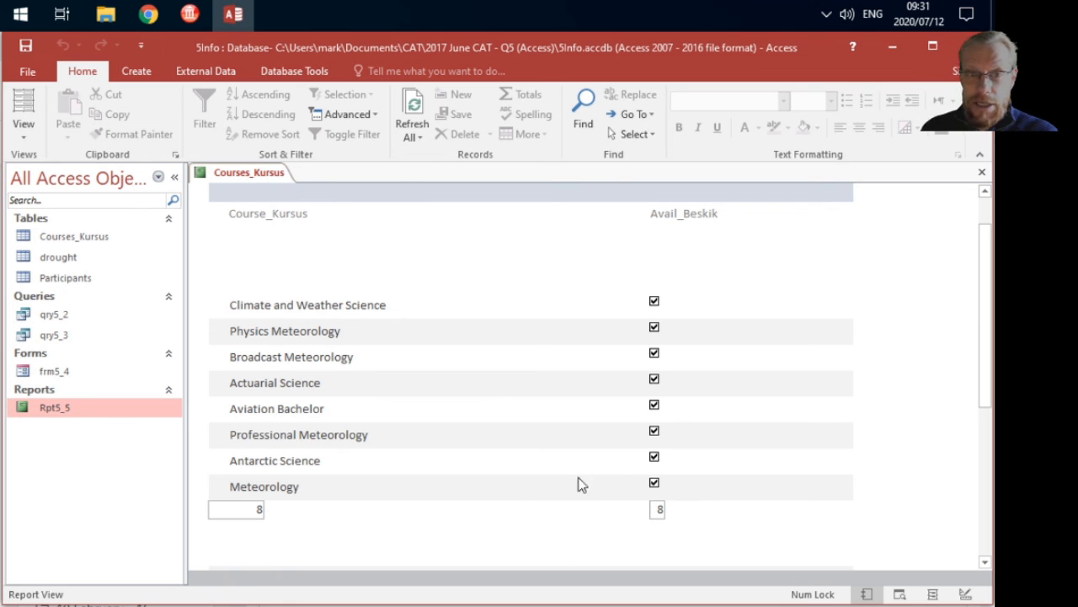
In Design view, widen the Avail_Beskik count box in the Avail_Beskik footer and delete the extra count box below Course_Kursus.
click(24, 110)
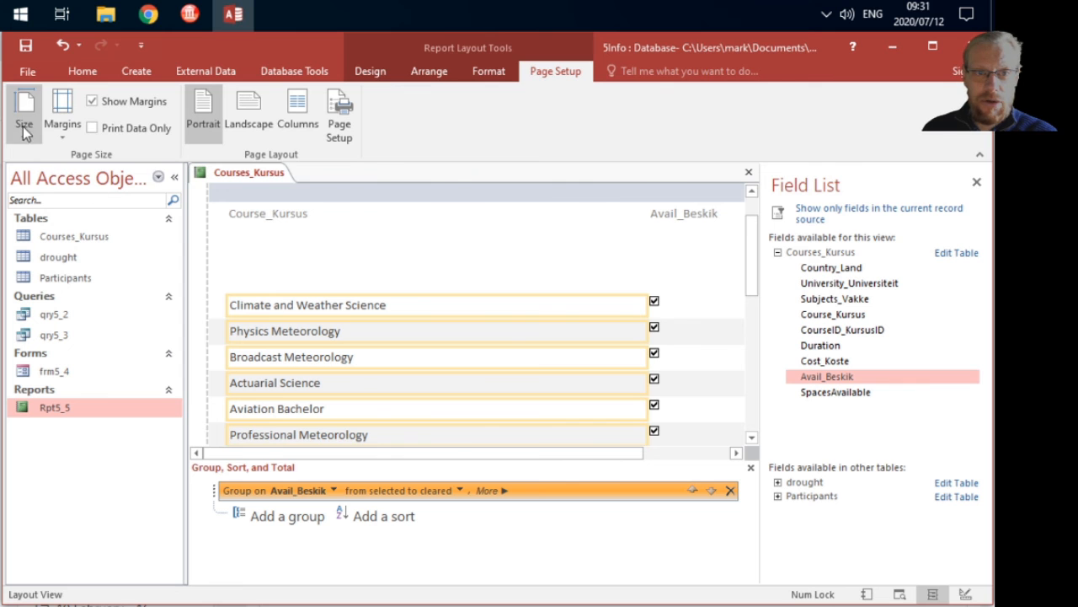
click(368, 71)
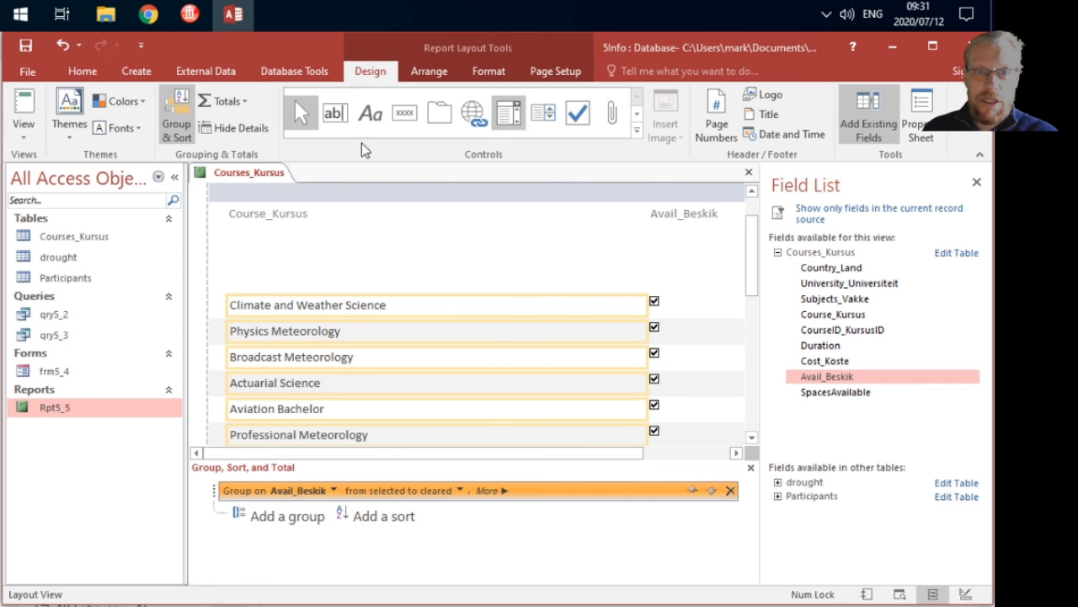
drag(754, 290, 763, 421)
click(661, 342)
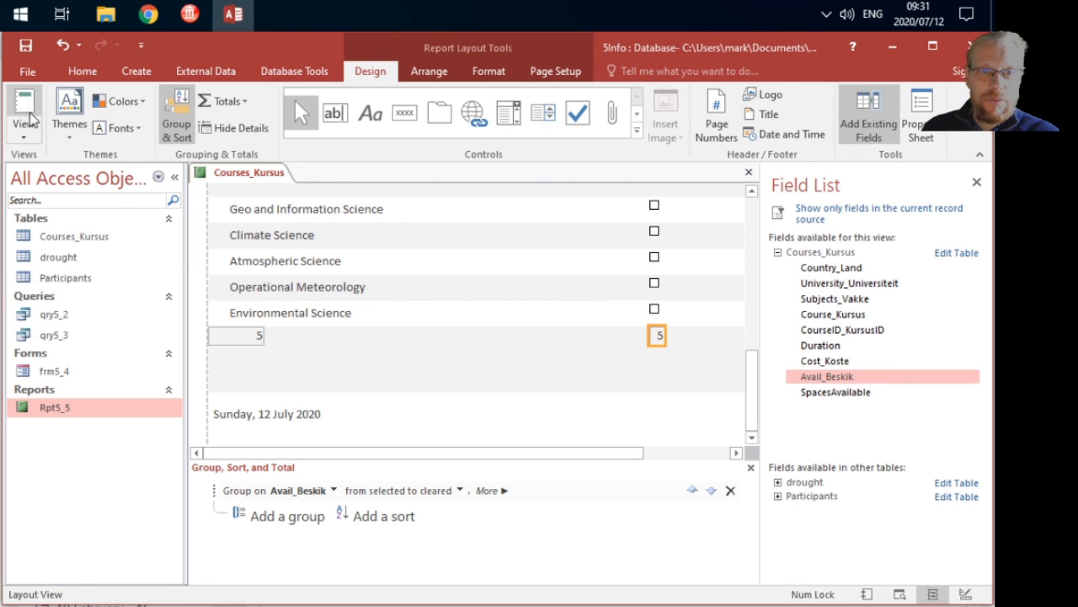
click(28, 135)
click(63, 278)
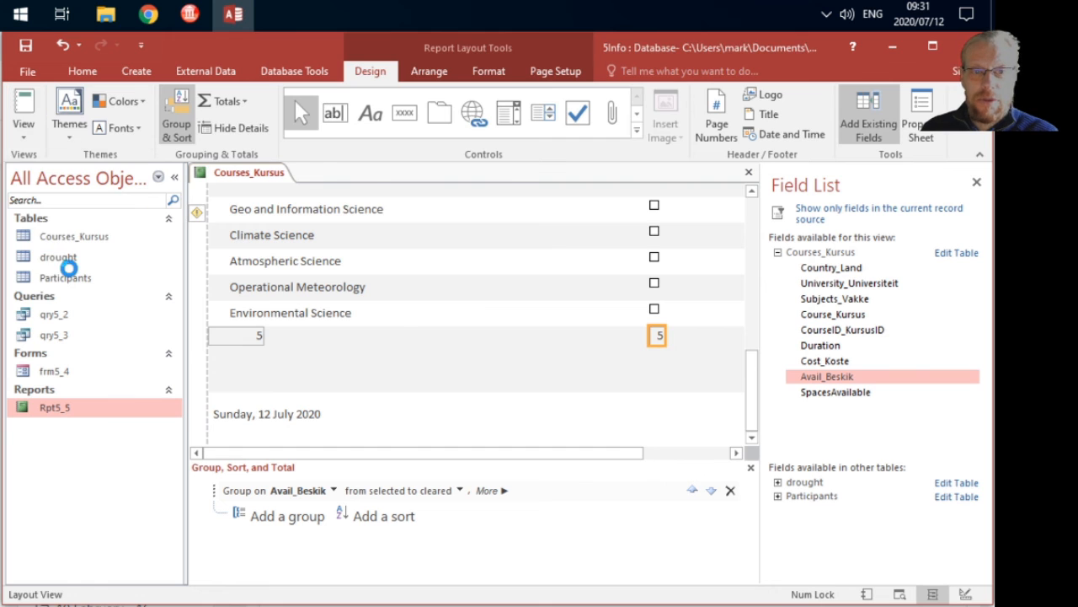
drag(752, 276, 774, 387)
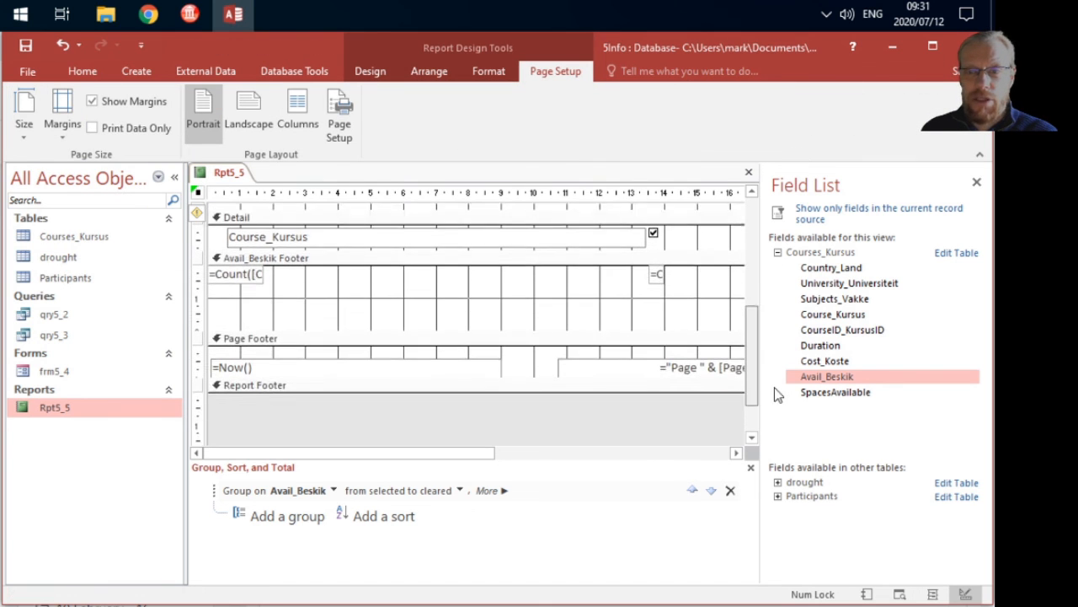
click(656, 266)
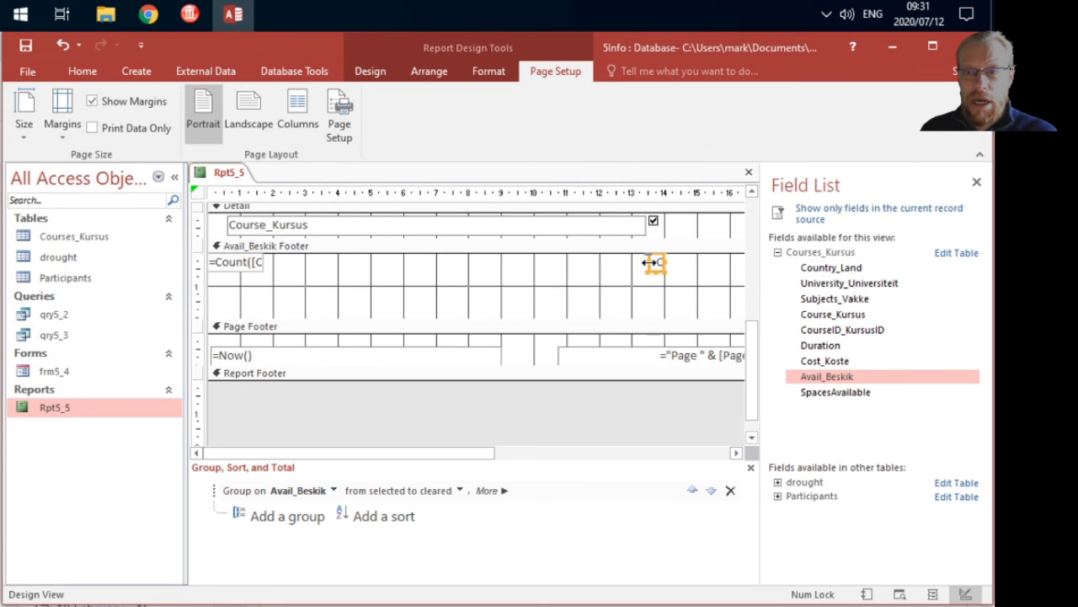
drag(649, 263, 630, 262)
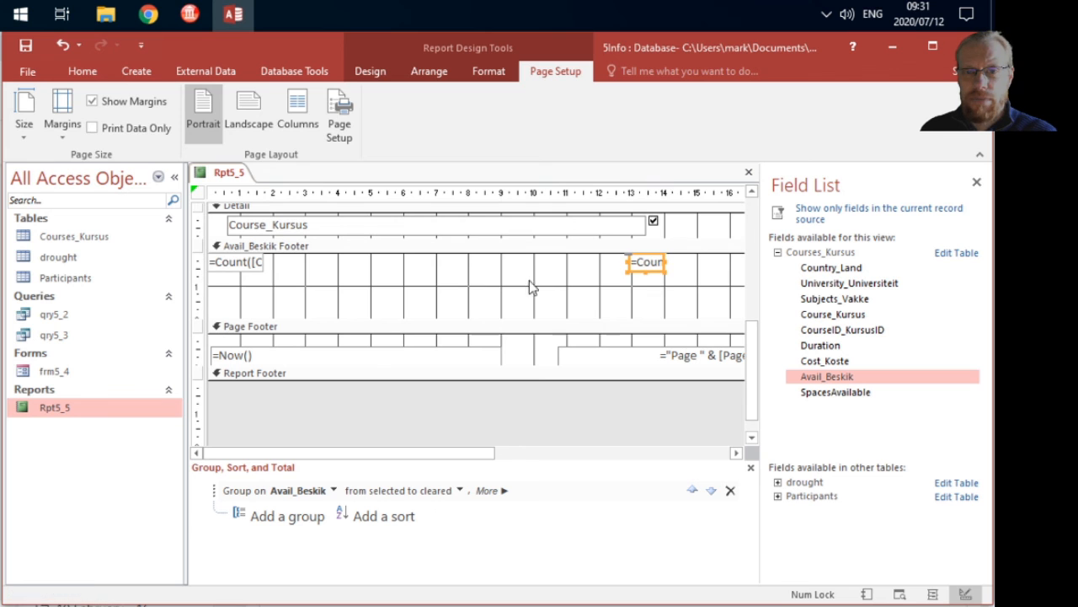
click(245, 266)
key(Delete)
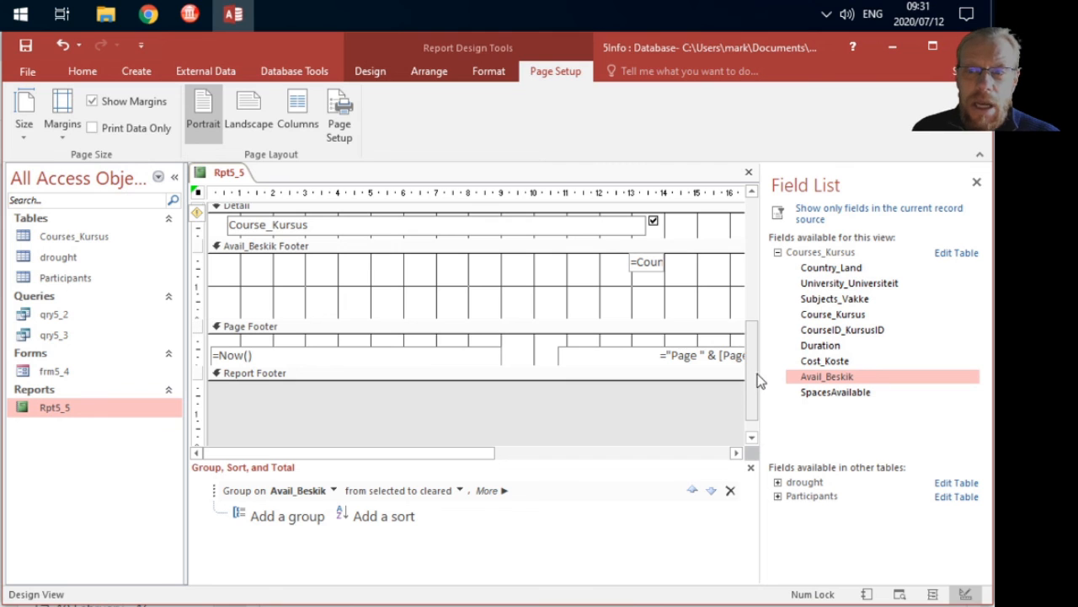
Add a label reading Total to the Avail_Beskik footer and place it directly beside the count box.
click(372, 72)
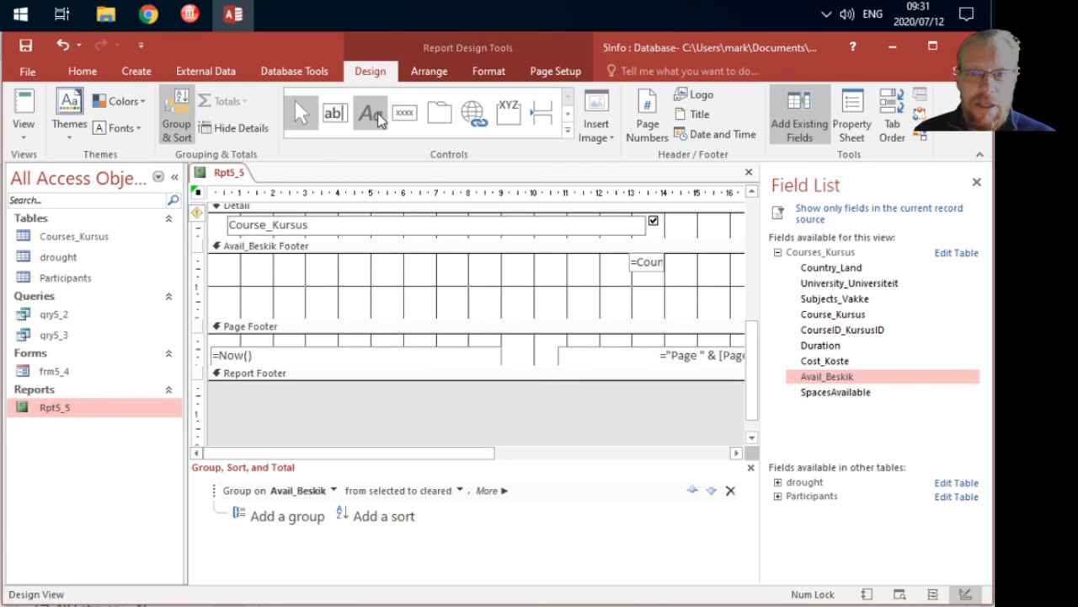
click(375, 116)
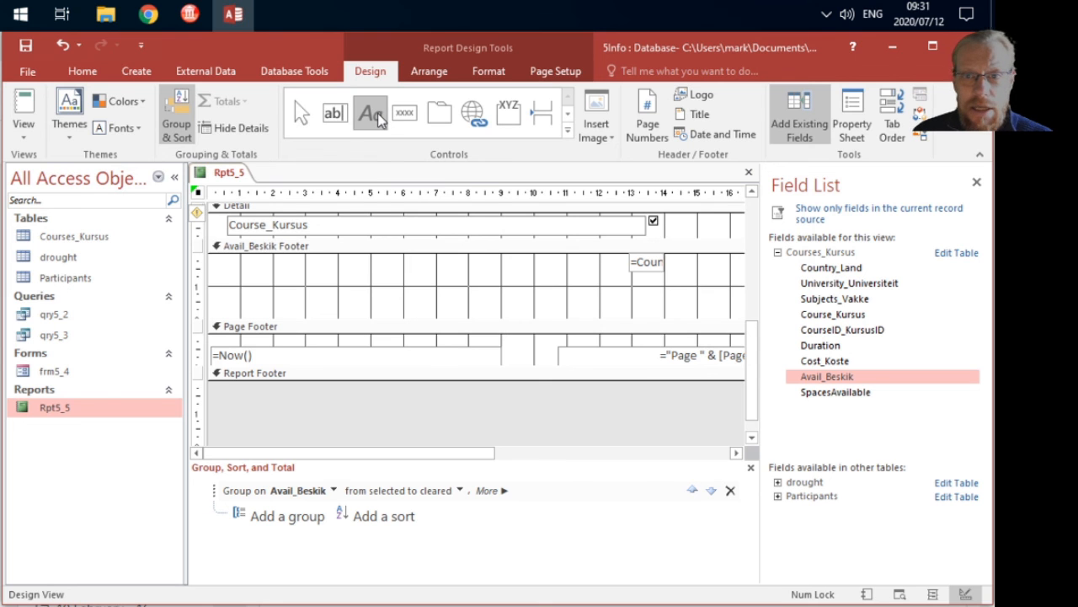
drag(493, 261, 607, 290)
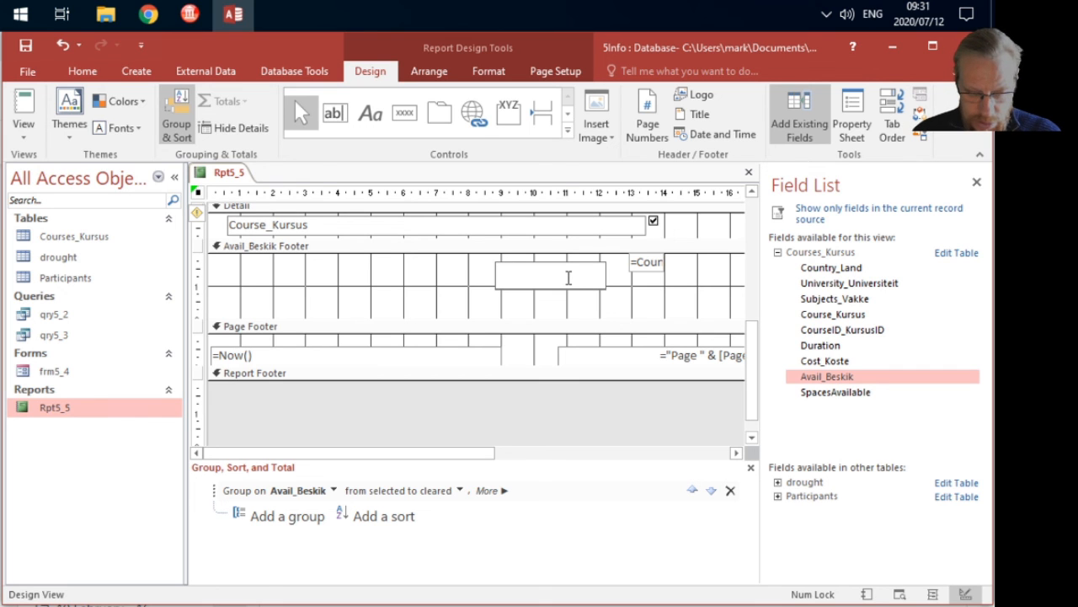
text(Tota)
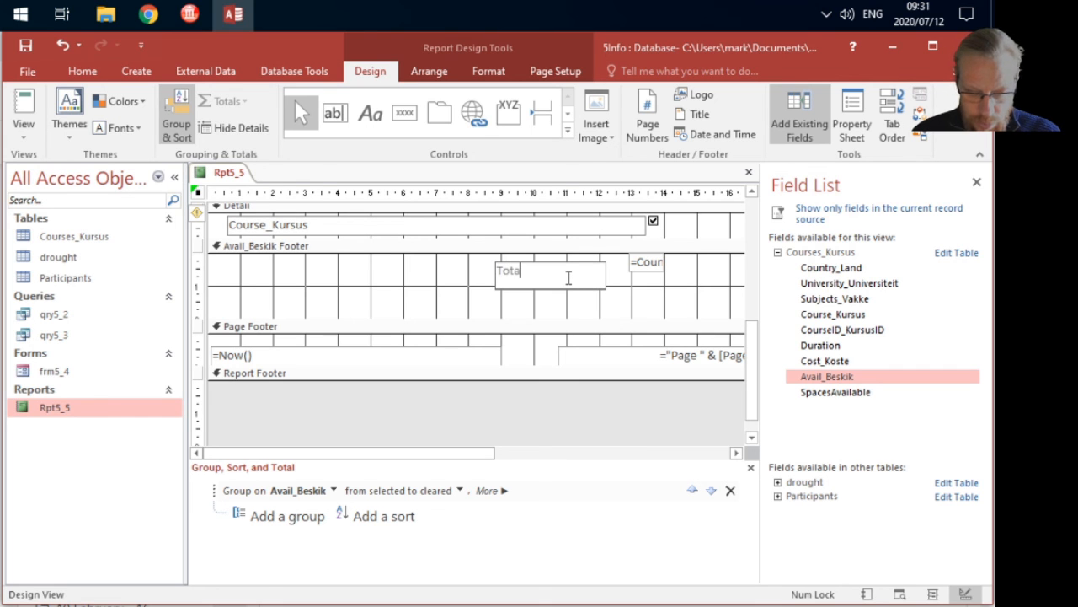
text(l)
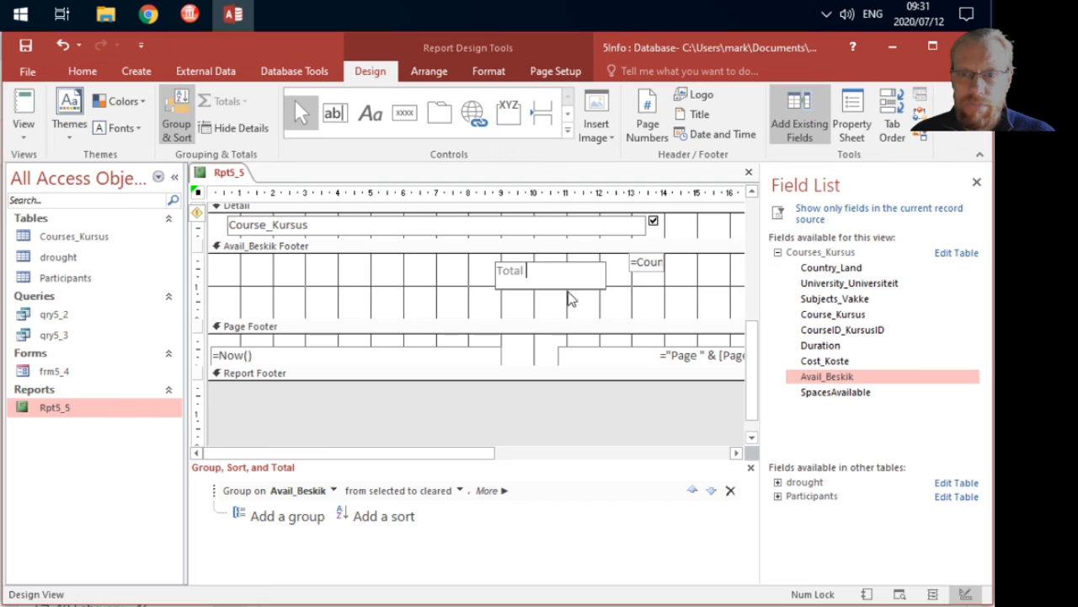
click(572, 299)
click(569, 289)
drag(570, 289, 586, 280)
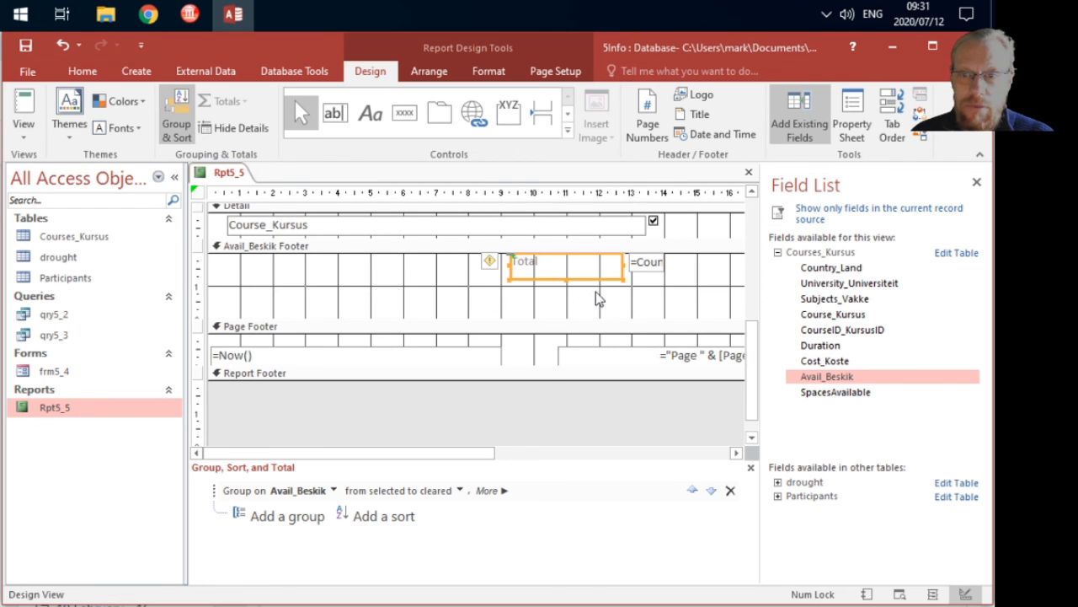
click(594, 291)
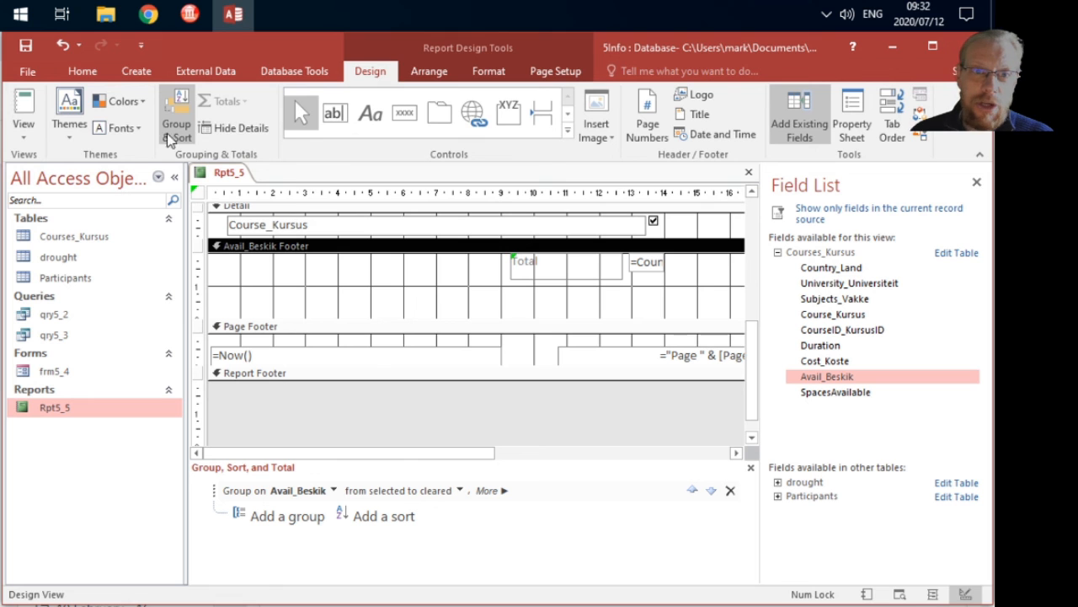
Check the labelled totals of both groups in Report view, then close Rpt5_5 and save its design changes.
click(45, 107)
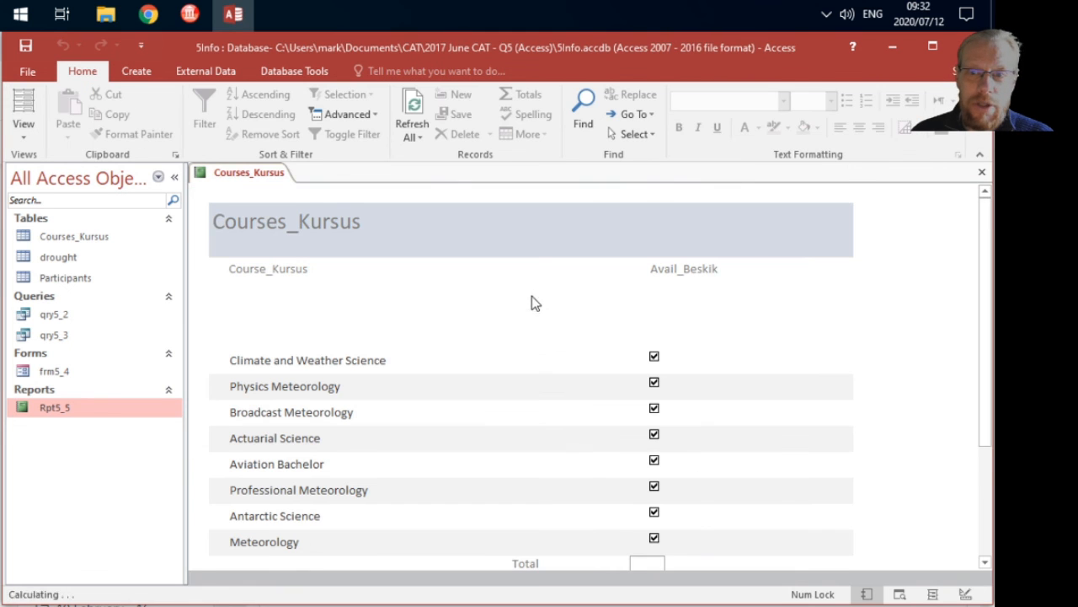
scroll(695, 340, down, 1)
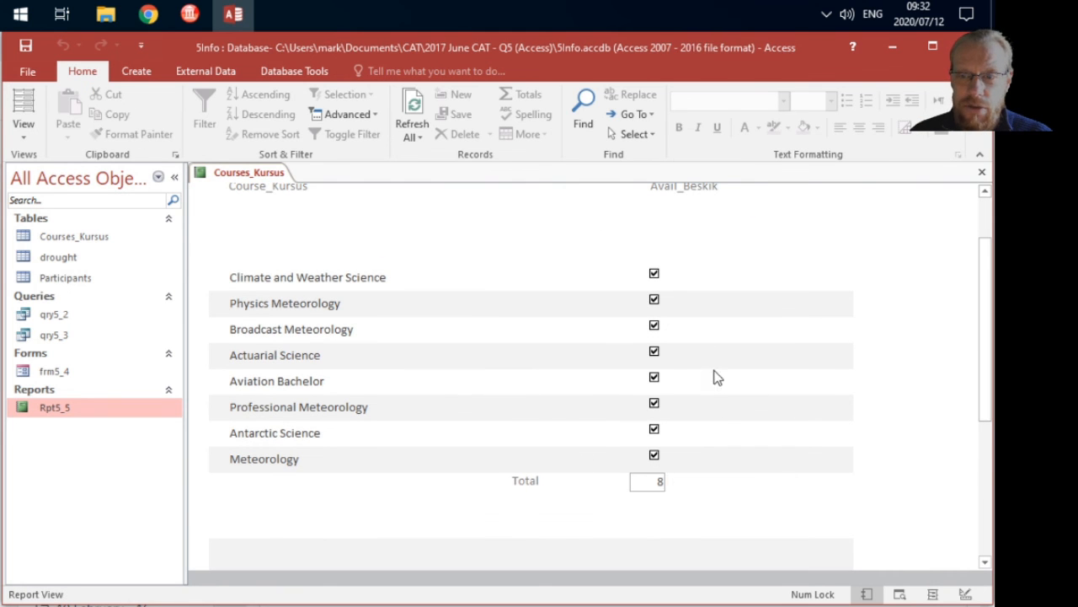
scroll(714, 376, down, 8)
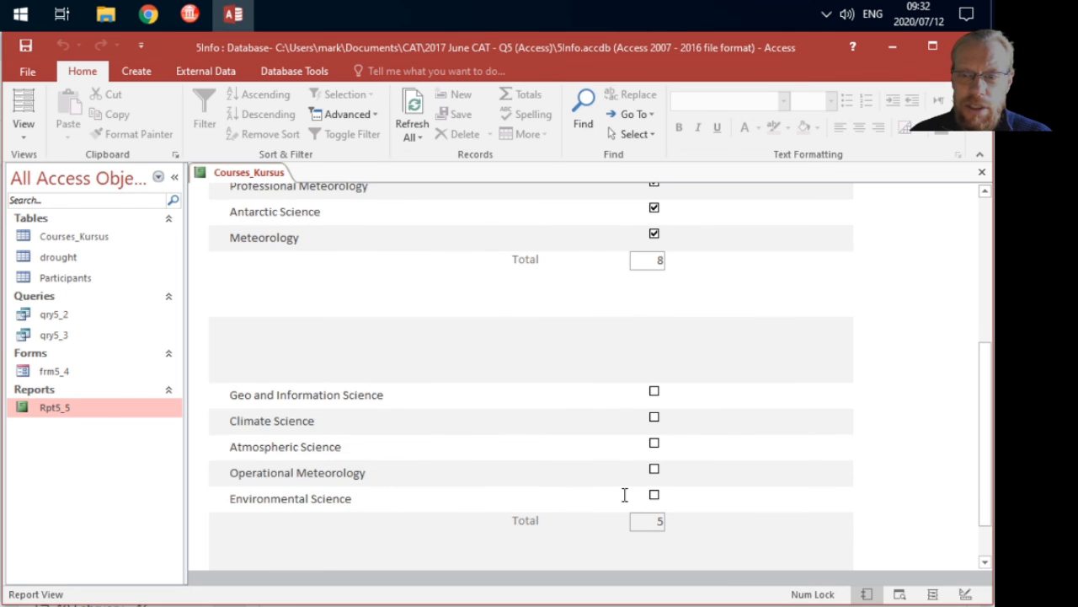
scroll(693, 440, up, 10)
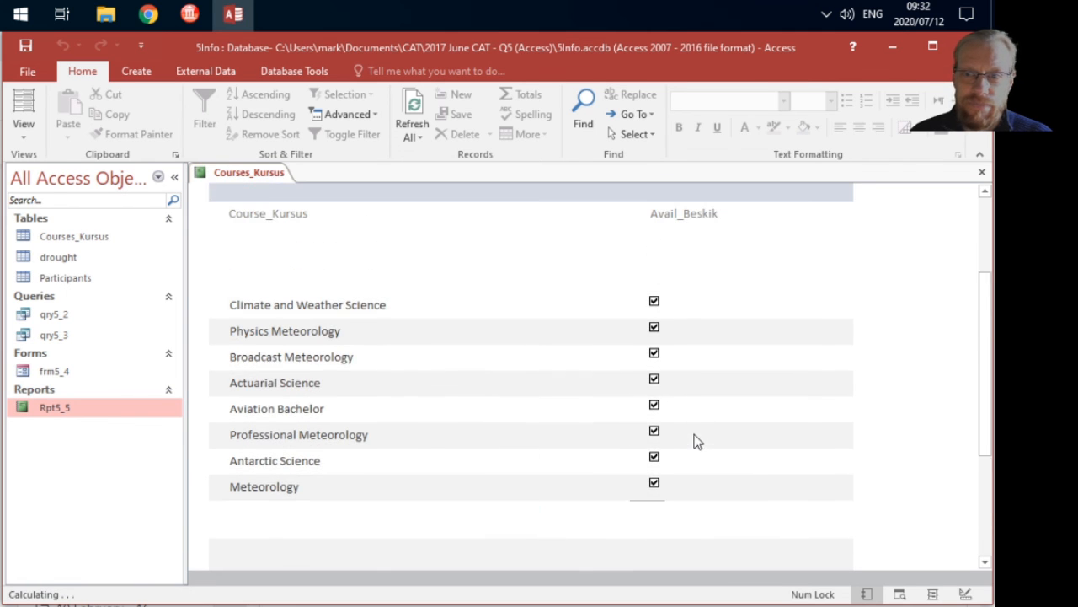
click(981, 172)
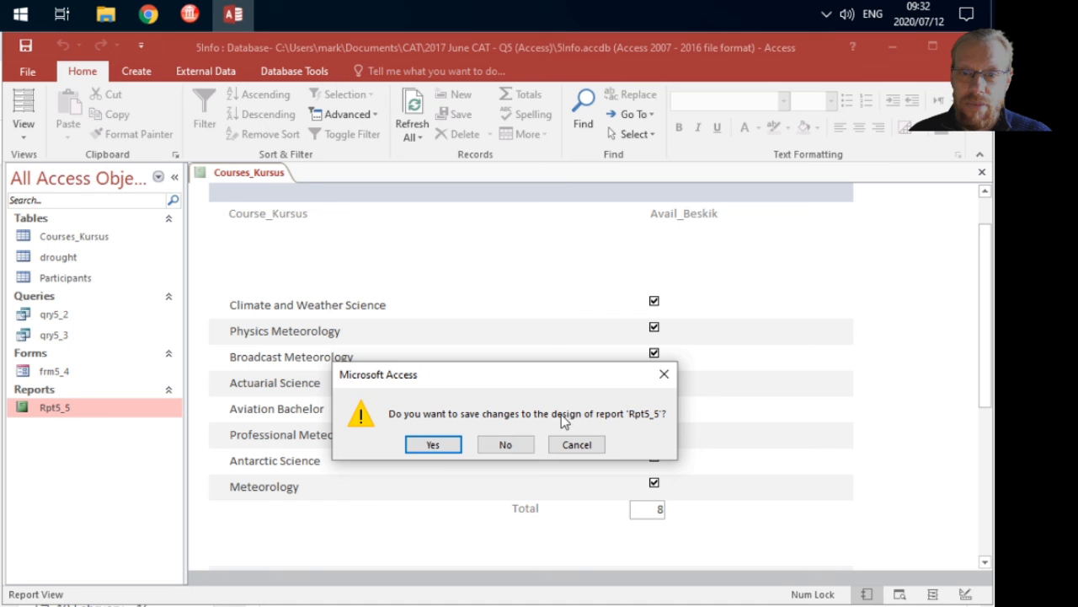
click(433, 445)
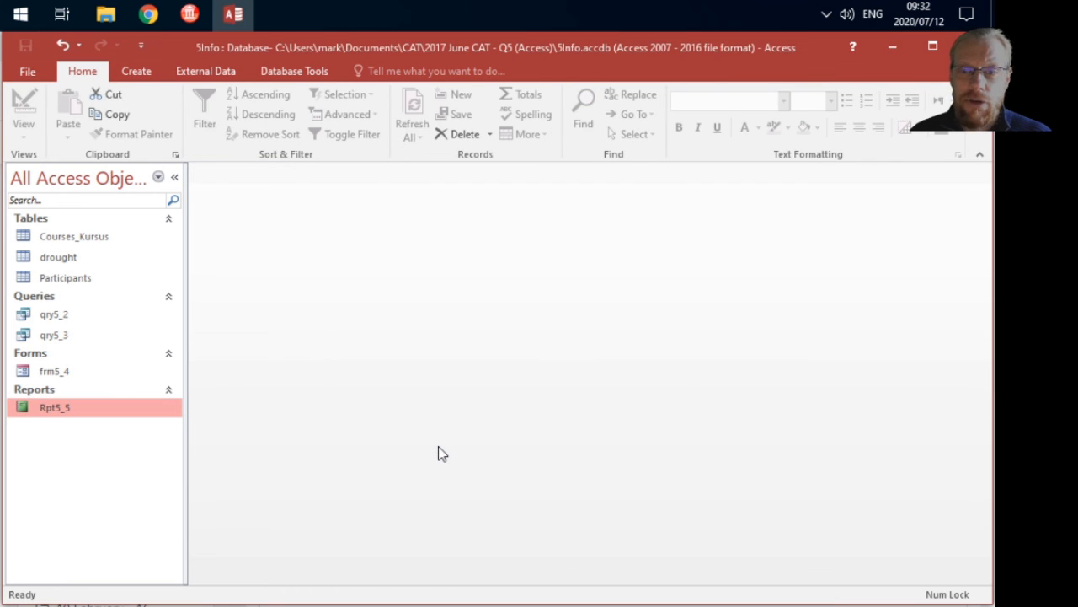